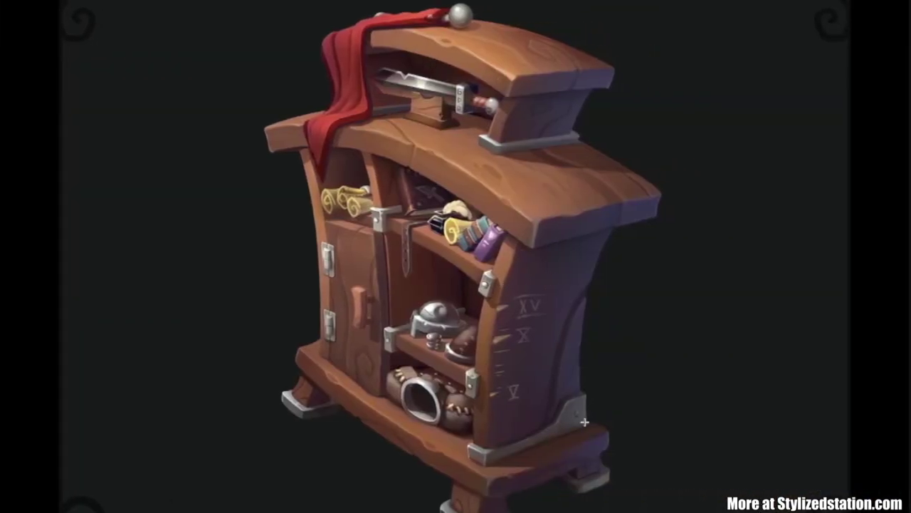
# Step: Frame the cabinet's side panel and upper section in the concept art with temporary rectangular selections to examine the wood details
pyautogui.moveTo(598, 453); pyautogui.dragTo(524, 247)
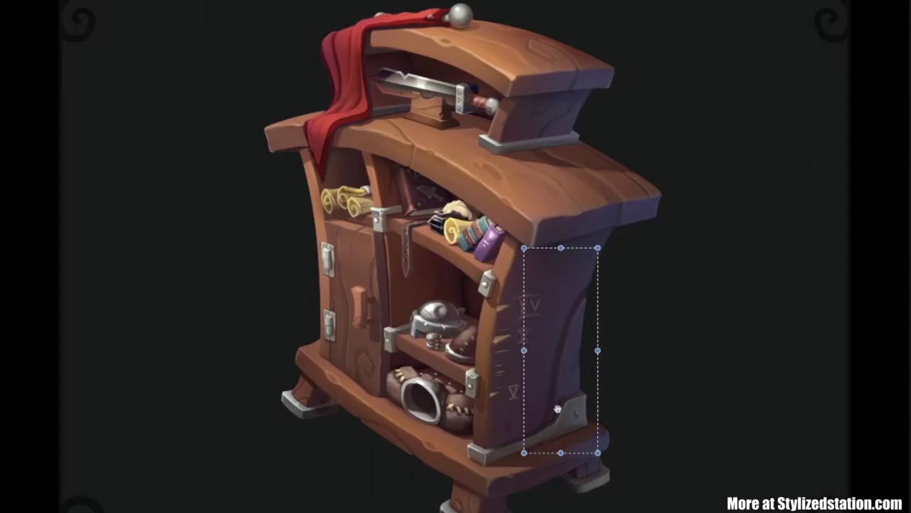
pyautogui.click(697, 228)
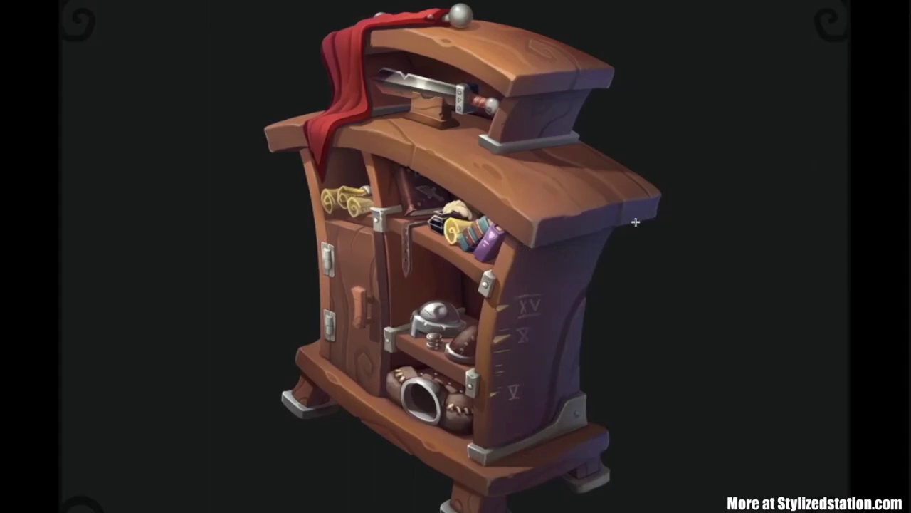
pyautogui.moveTo(503, 15); pyautogui.dragTo(614, 174)
pyautogui.hotkey('ctrl', 'd')
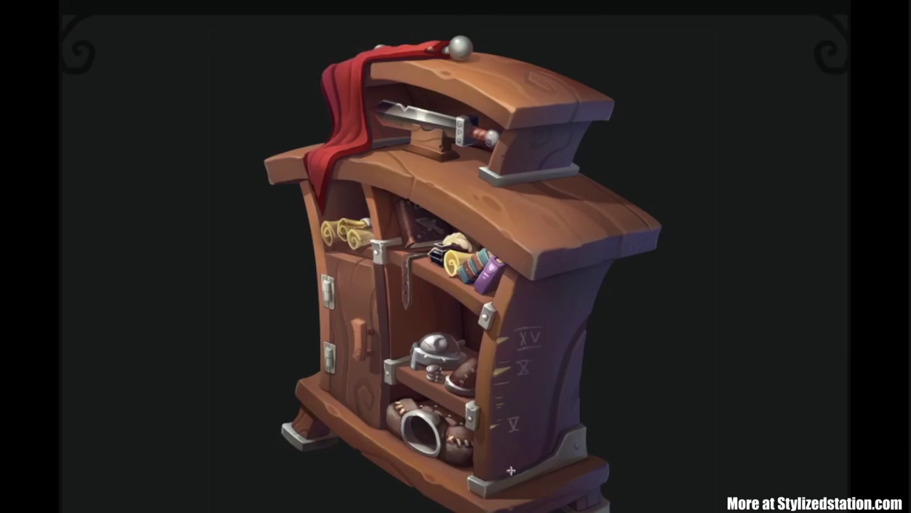
pyautogui.moveTo(549, 300); pyautogui.dragTo(630, 464)
pyautogui.click(710, 440)
pyautogui.moveTo(515, 296); pyautogui.dragTo(645, 480)
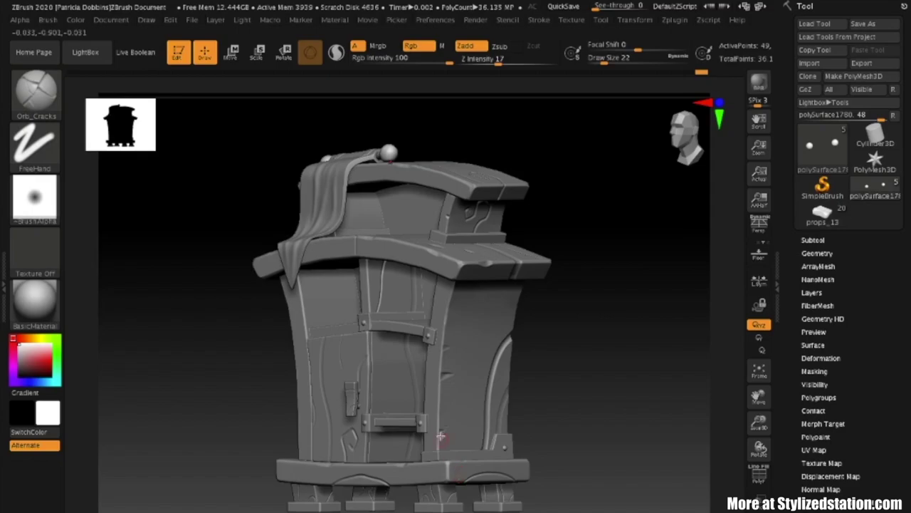
# Step: Hide the cloth, rod, spheres and metal subtools and make Bookcase_Details_004 the active subtool
pyautogui.press('ctrl')
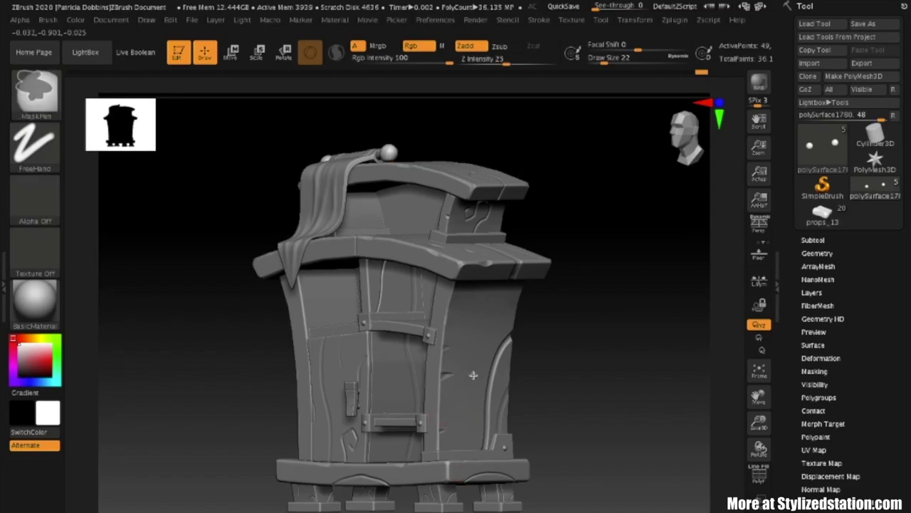
pyautogui.keyDown('shift'); pyautogui.moveTo(570, 376); pyautogui.dragTo(556, 375); pyautogui.keyUp('shift')
pyautogui.press('ctrl')
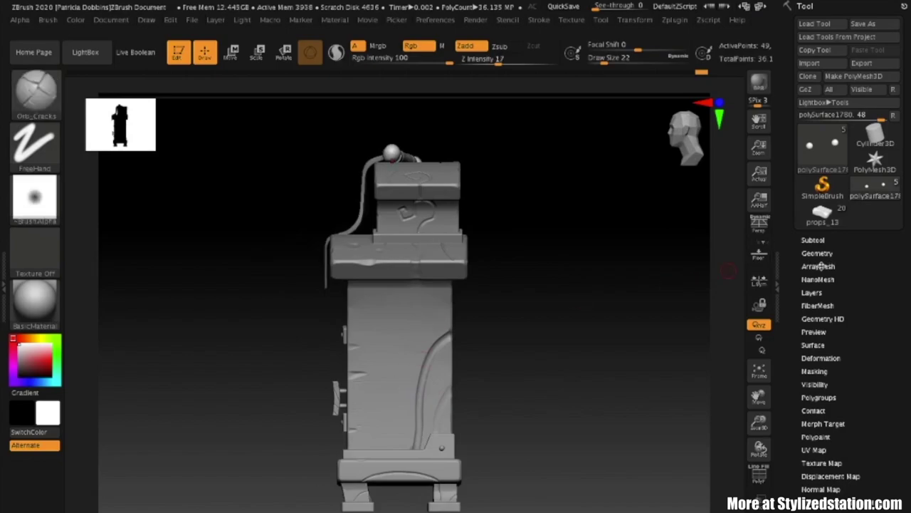
pyautogui.click(813, 240)
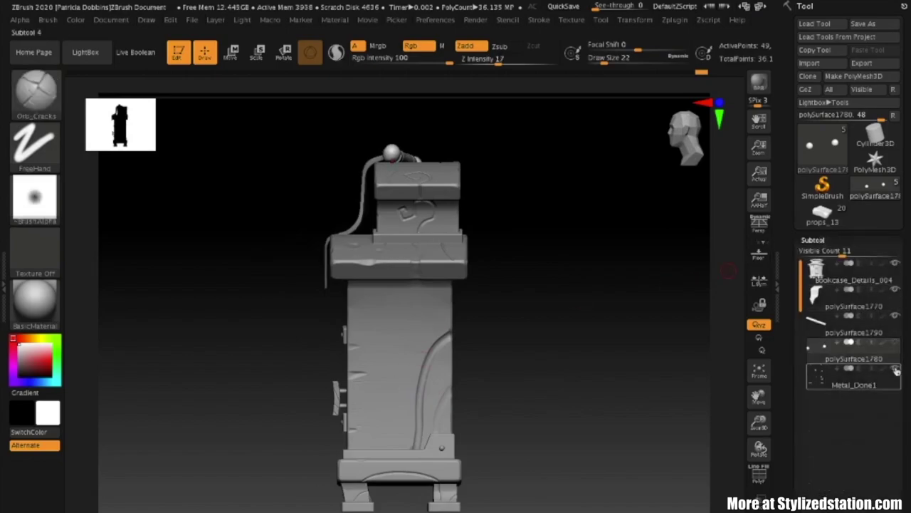
pyautogui.click(896, 291)
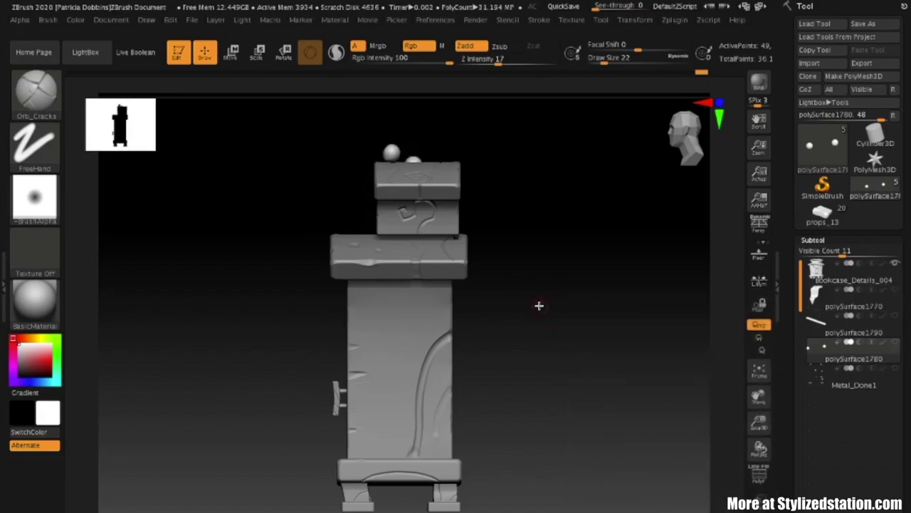
pyautogui.keyDown('alt'); pyautogui.click(429, 332); pyautogui.keyUp('alt')
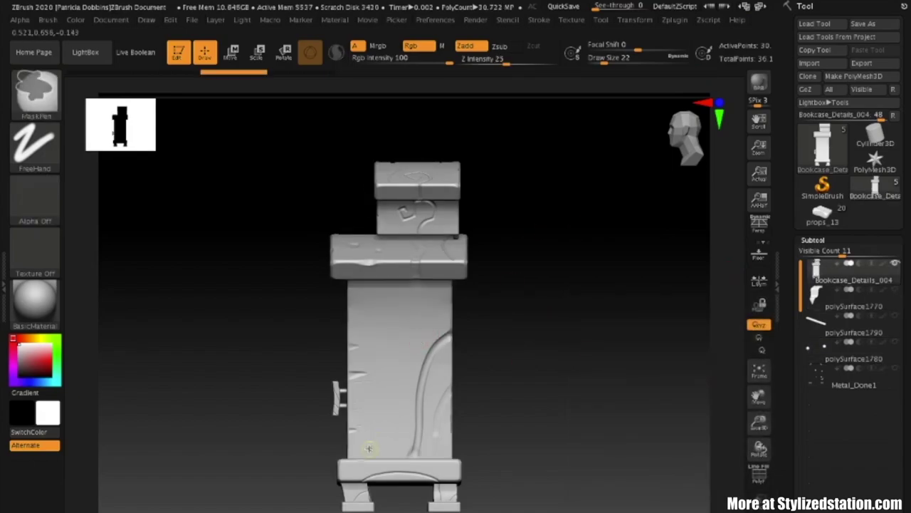
# Step: Mask a curved strip on the cabinet's side panel, invert the mask and try moving the strip outward along X
pyautogui.moveTo(379, 436)
pyautogui.keyDown('ctrl'); pyautogui.mouseDown()
pyautogui.moveTo(413, 345)
pyautogui.moveTo(440, 322)
pyautogui.mouseUp(); pyautogui.keyUp('ctrl')
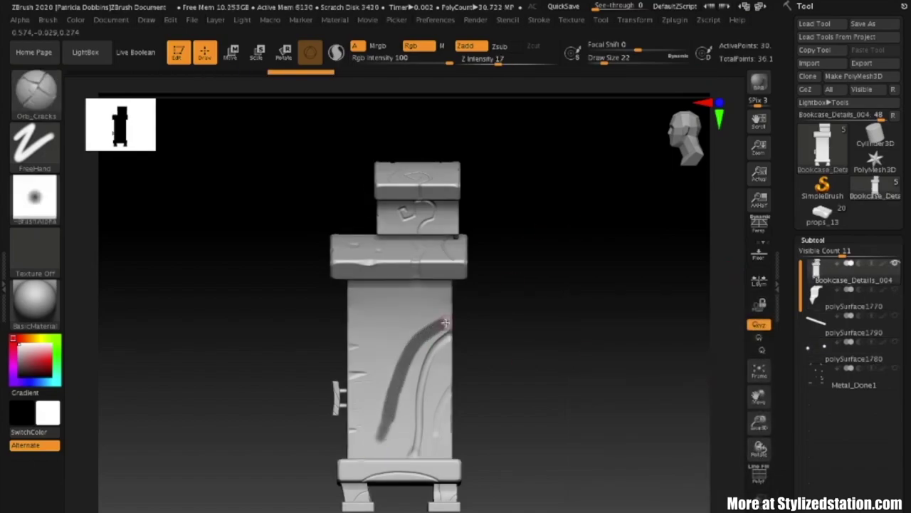
pyautogui.keyDown('ctrl'); pyautogui.click(482, 354); pyautogui.keyUp('ctrl')
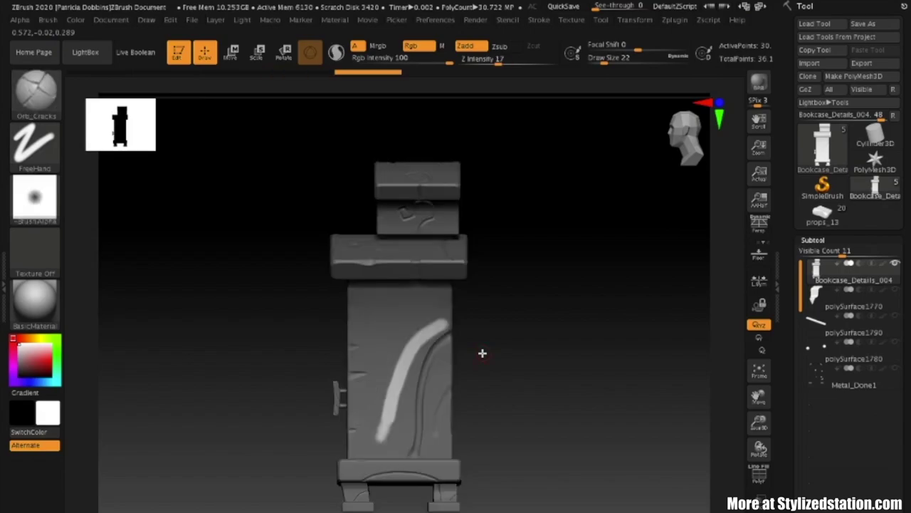
pyautogui.click(231, 51)
pyautogui.moveTo(489, 275); pyautogui.dragTo(552, 360)
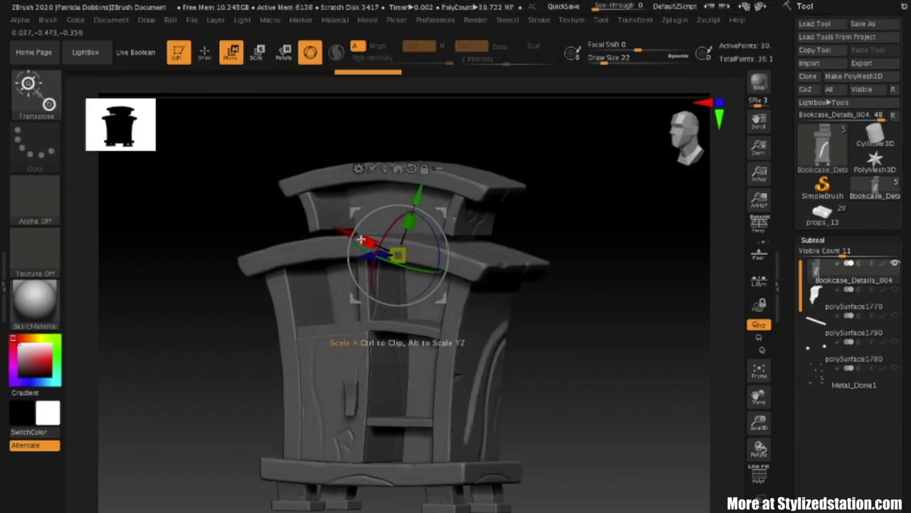
pyautogui.moveTo(337, 225); pyautogui.dragTo(335, 222)
pyautogui.moveTo(586, 377); pyautogui.dragTo(567, 383)
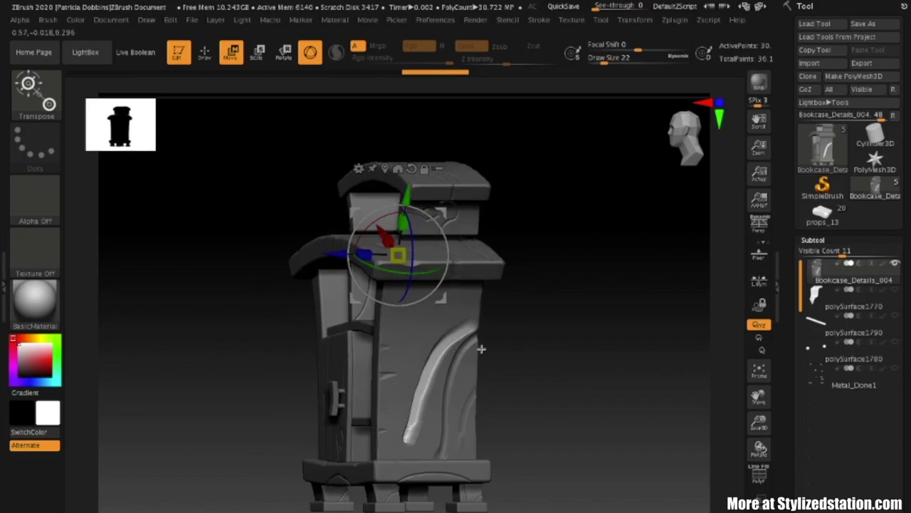
# Step: Undo the strip's move, return to Draw mode and clear the mask from the bookcase
pyautogui.press('ctrl')
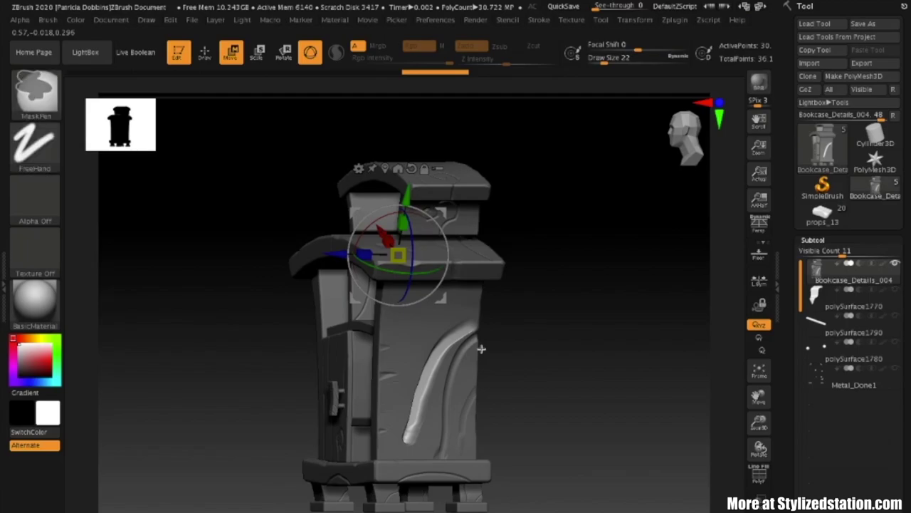
pyautogui.hotkey('ctrl', 'z')
pyautogui.press('ctrl')
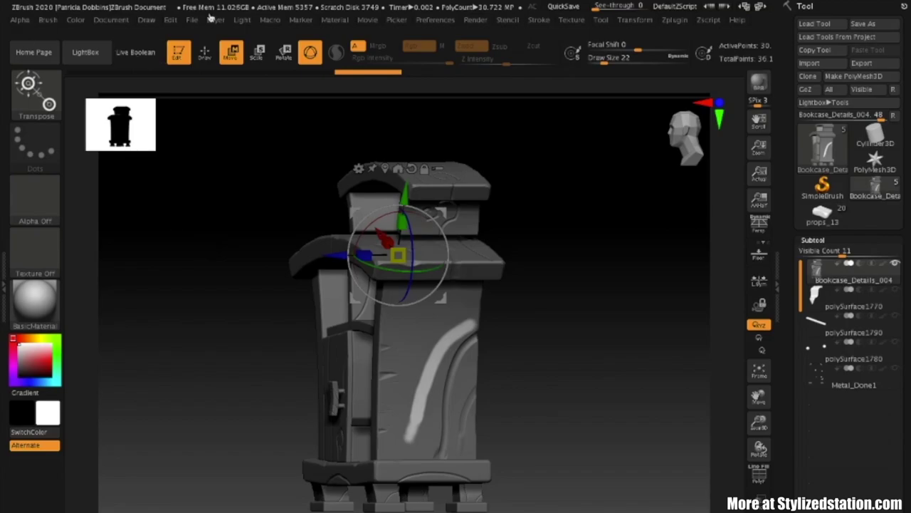
pyautogui.click(205, 51)
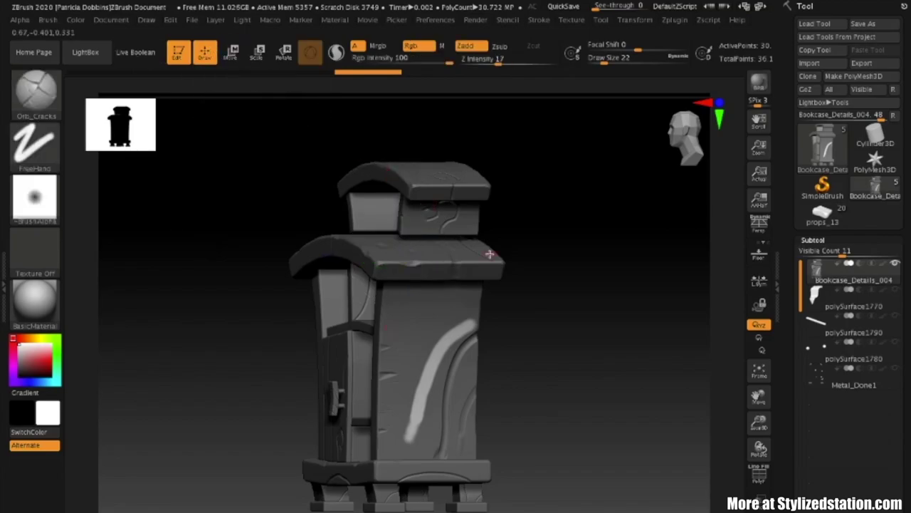
pyautogui.keyDown('alt'); pyautogui.moveTo(539, 304); pyautogui.dragTo(624, 362); pyautogui.keyUp('alt')
pyautogui.click(756, 375)
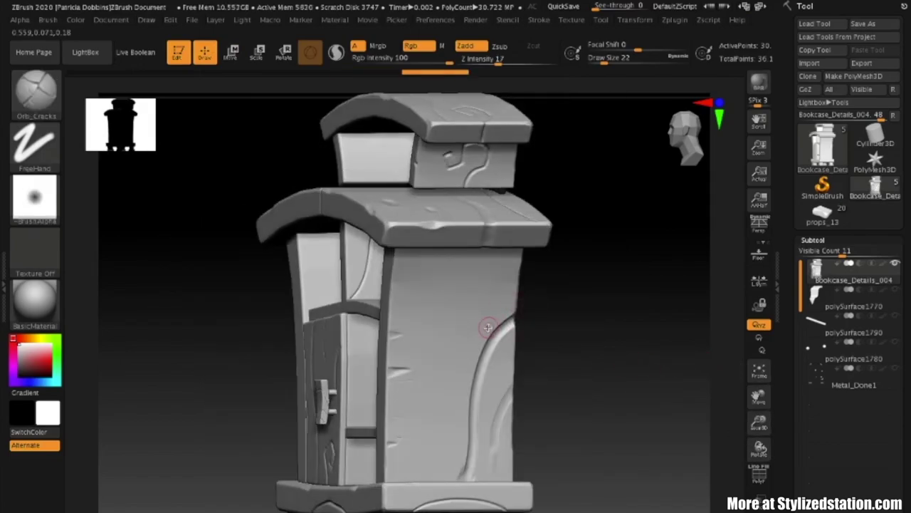
# Step: Look over the Lazy Mouse stroke settings and switch the sculpting brush to DamStandard
pyautogui.click(536, 20)
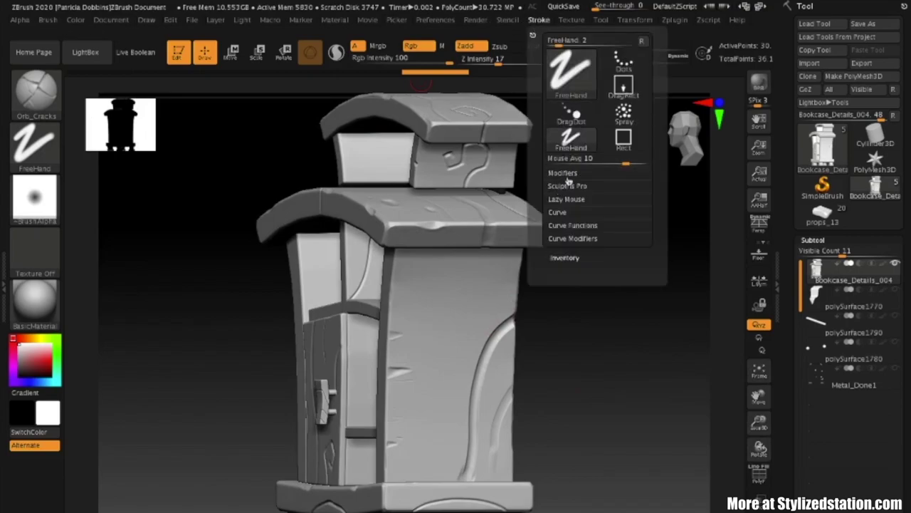
pyautogui.click(572, 200)
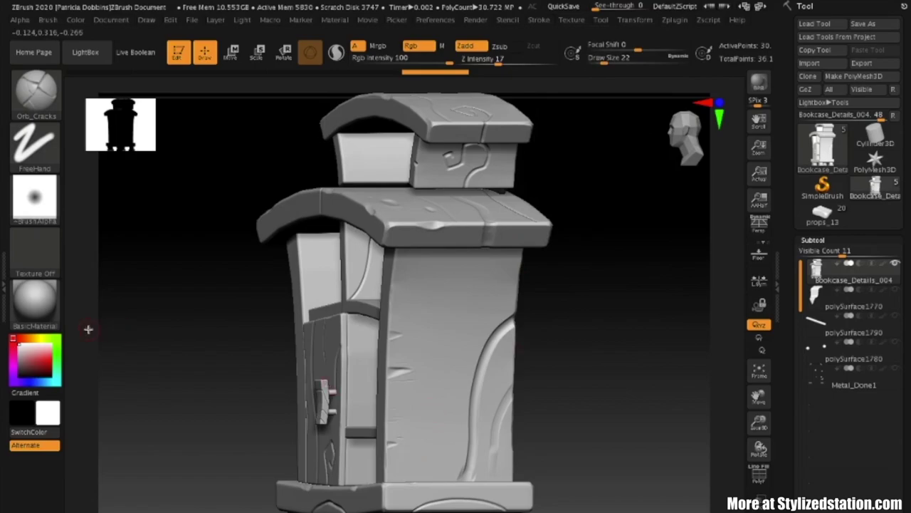
pyautogui.keyDown('shift'); pyautogui.moveTo(87, 330); pyautogui.dragTo(140, 332); pyautogui.keyUp('shift')
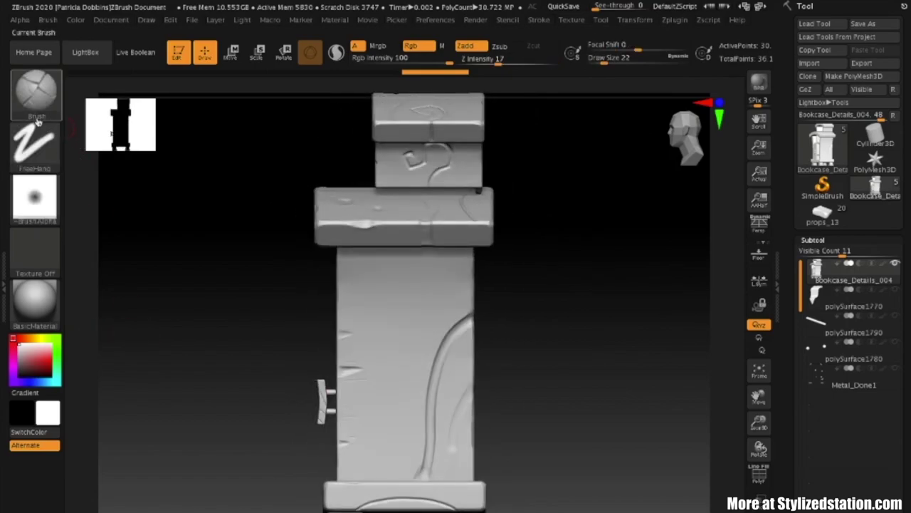
pyautogui.click(36, 91)
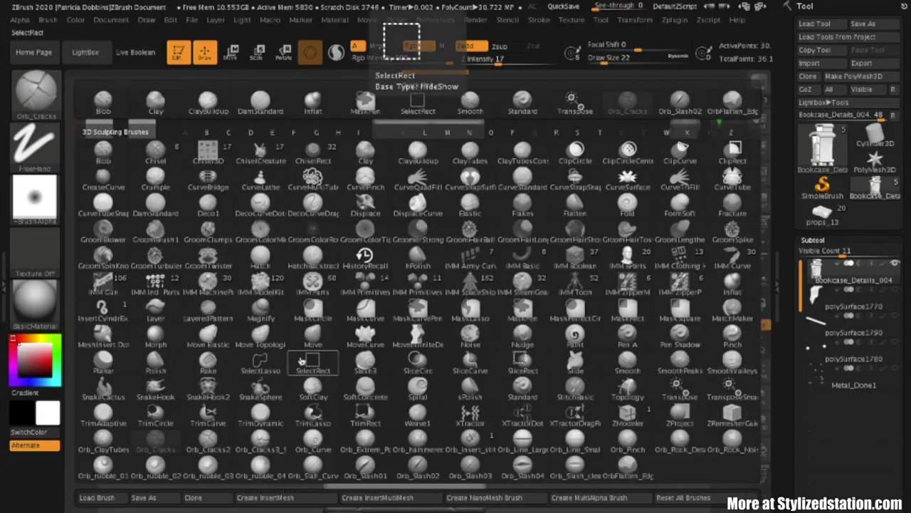
pyautogui.click(430, 454)
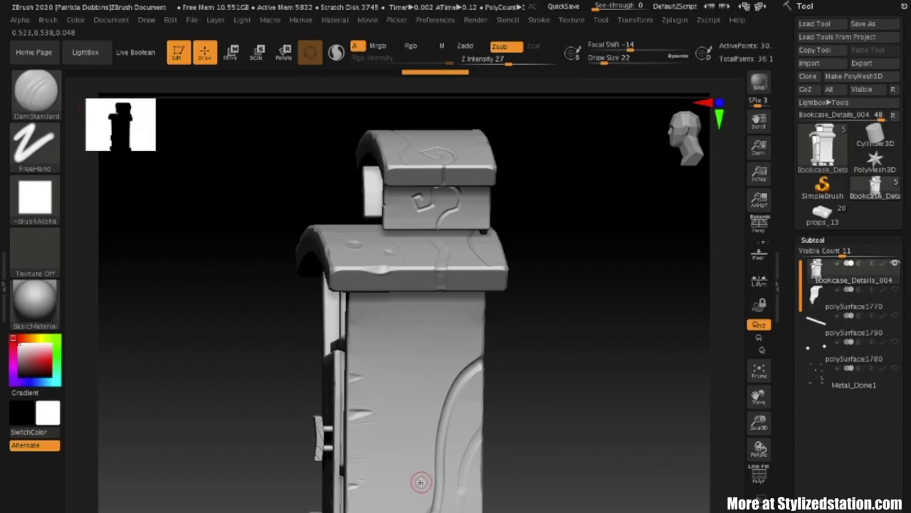
# Step: Examine the curved groove on the side panel, the DamStandard brush's stroke types and alphas, and the brush library
pyautogui.moveTo(452, 407)
pyautogui.mouseDown()
pyautogui.moveTo(457, 381)
pyautogui.moveTo(490, 356)
pyautogui.moveTo(448, 409)
pyautogui.moveTo(433, 506)
pyautogui.mouseUp()
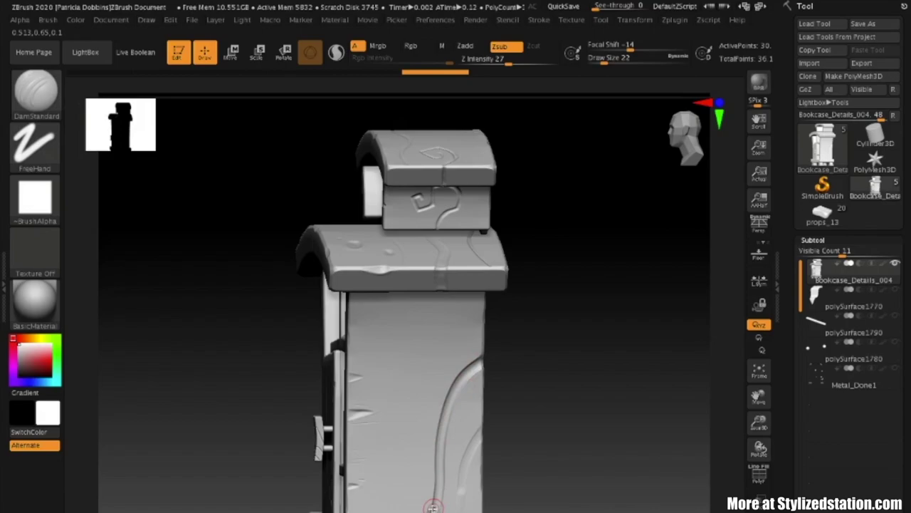
pyautogui.click(35, 146)
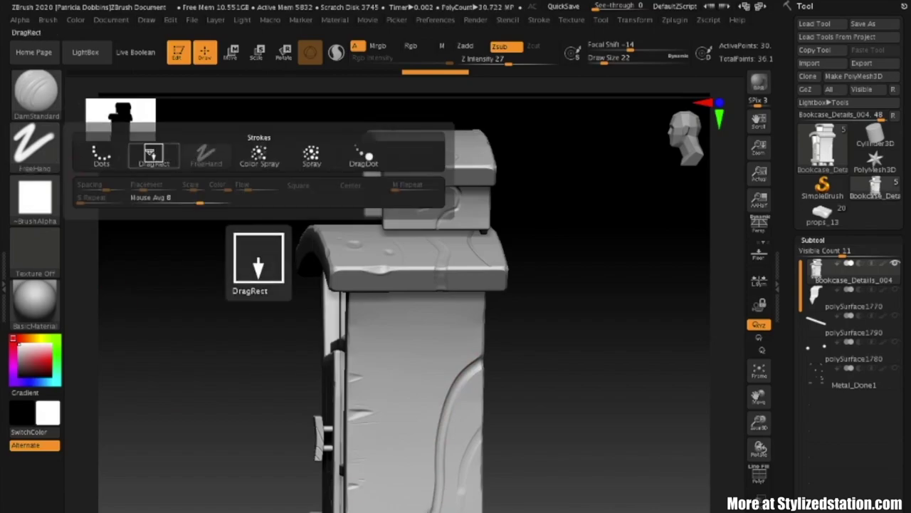
pyautogui.click(35, 196)
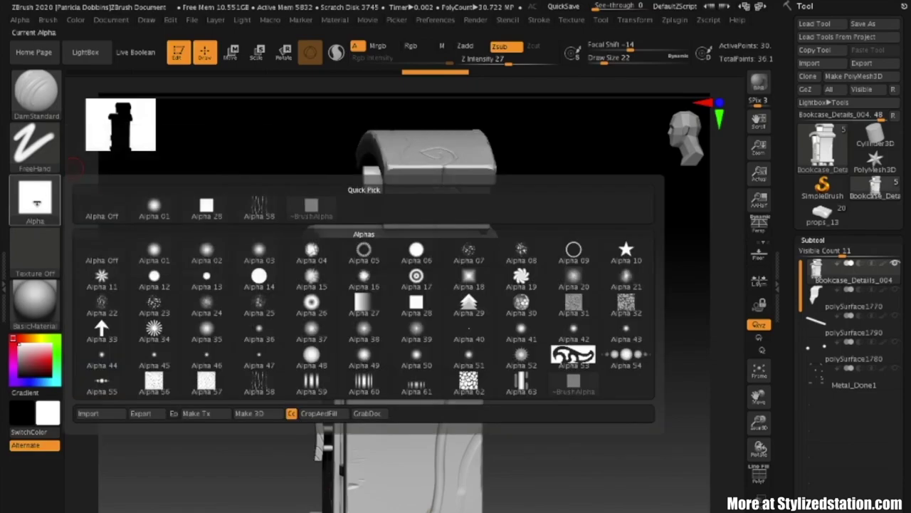
pyautogui.moveTo(165, 219)
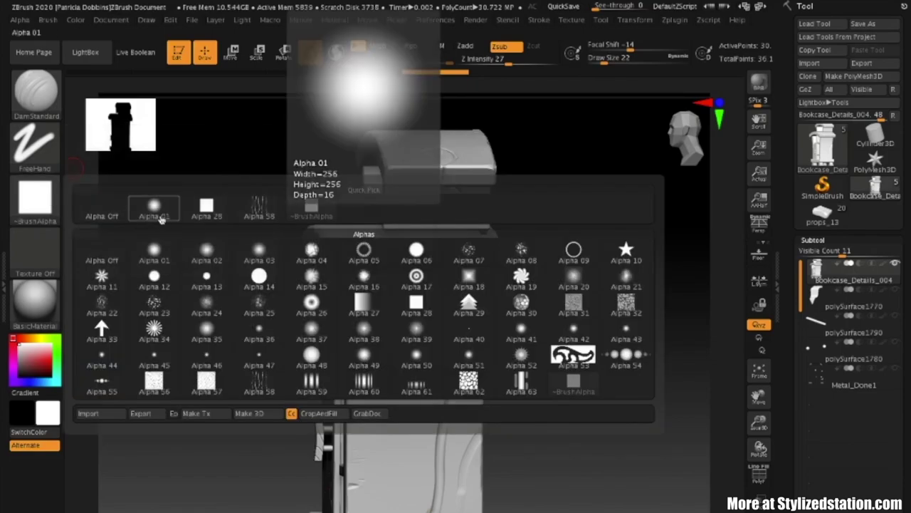
pyautogui.moveTo(208, 214)
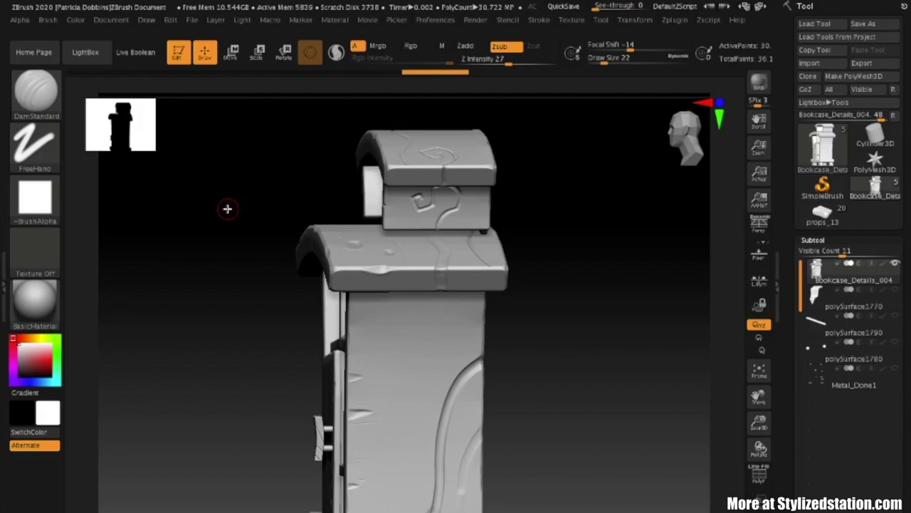
pyautogui.moveTo(60, 178)
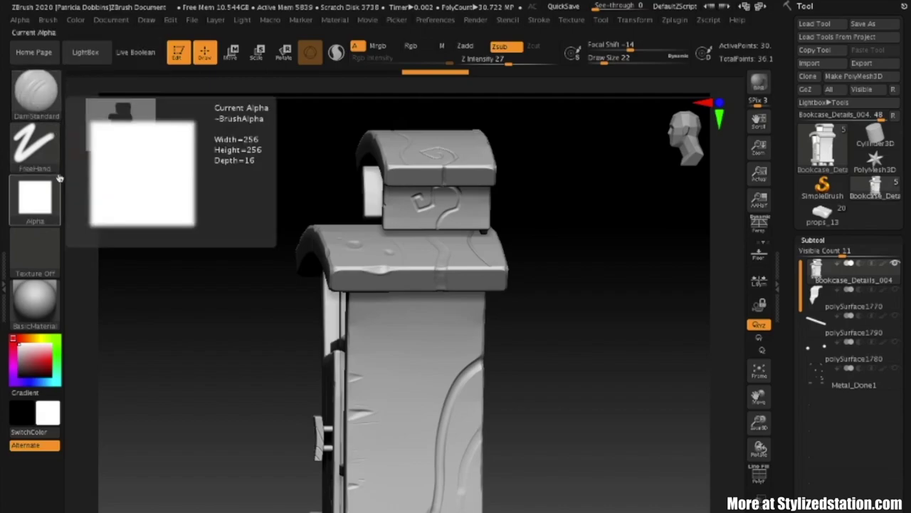
pyautogui.click(57, 193)
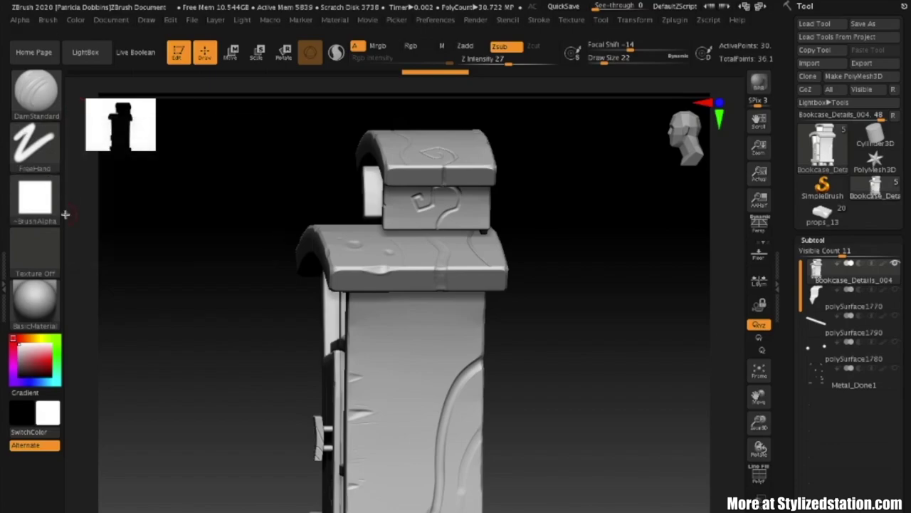
pyautogui.click(35, 91)
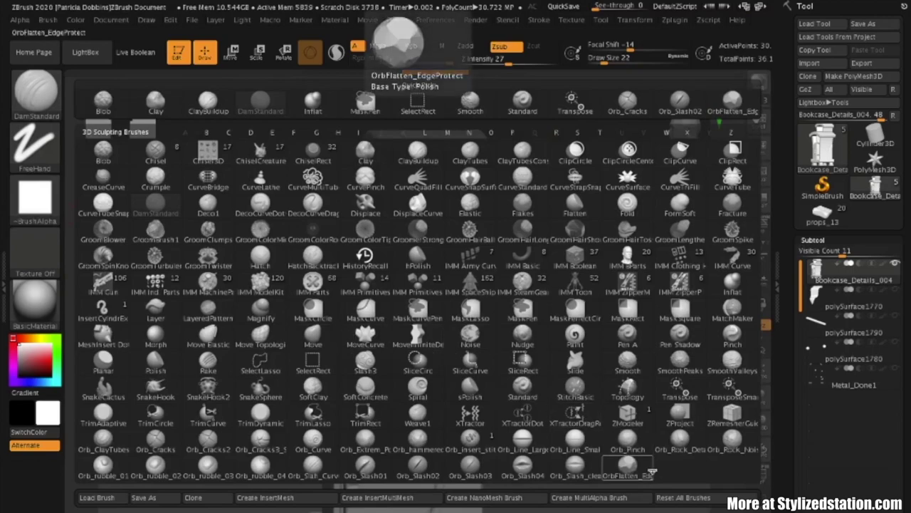
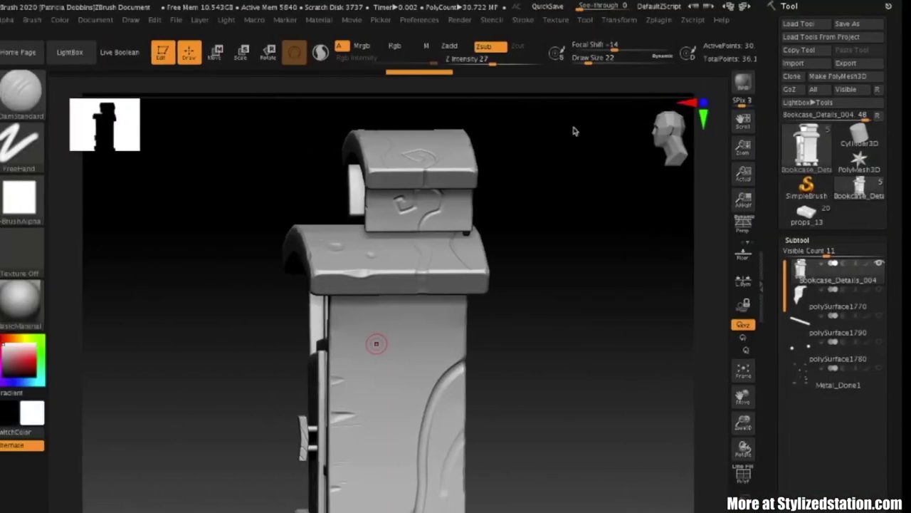
# Step: Open the bookcase's sculpt layers and try a DamStandard stroke across the cabinet's side panel on the wood 1 layer
pyautogui.keyDown('shift'); pyautogui.moveTo(587, 358); pyautogui.dragTo(587, 389); pyautogui.keyUp('shift')
pyautogui.moveTo(756, 399); pyautogui.dragTo(772, 338)
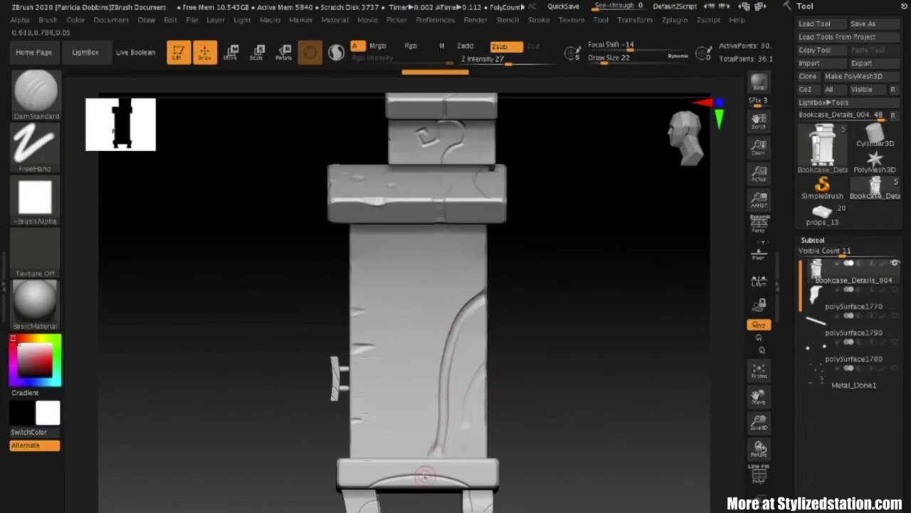
pyautogui.click(813, 240)
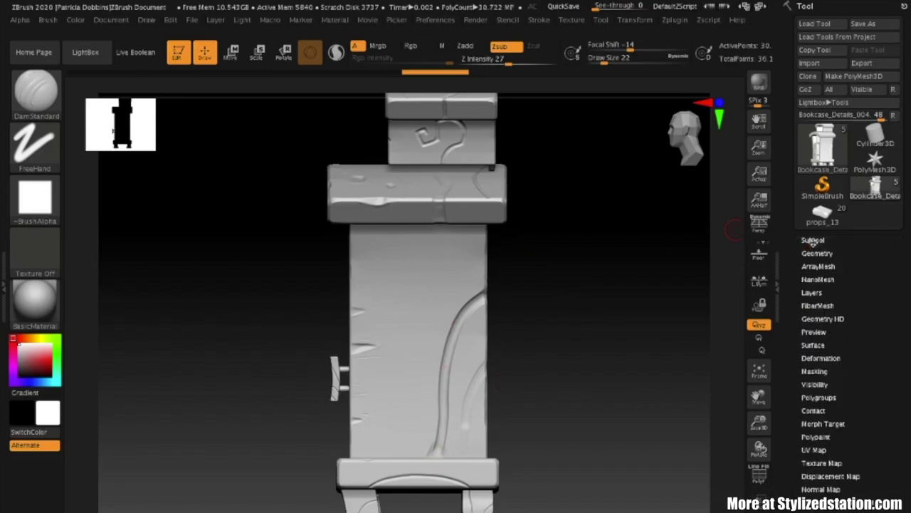
pyautogui.click(832, 294)
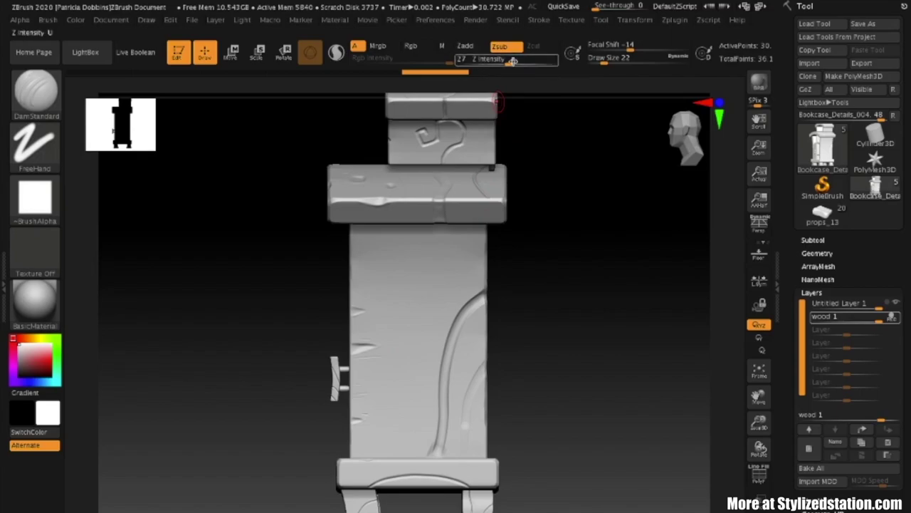
pyautogui.moveTo(409, 447)
pyautogui.mouseDown()
pyautogui.moveTo(438, 345)
pyautogui.moveTo(547, 275)
pyautogui.mouseUp()
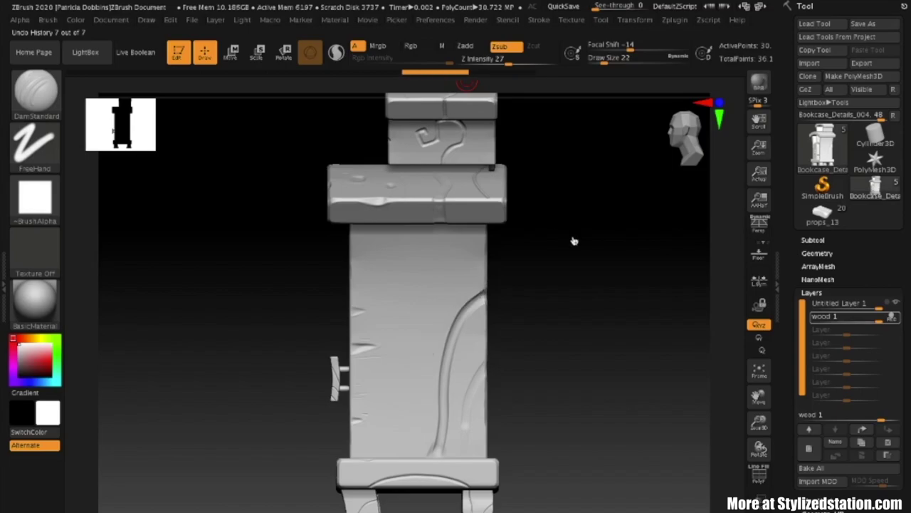
# Step: Undo the last stroke on the side panel and switch the sculpting brush to Orb_Cracks
pyautogui.hotkey('ctrl', 'z')
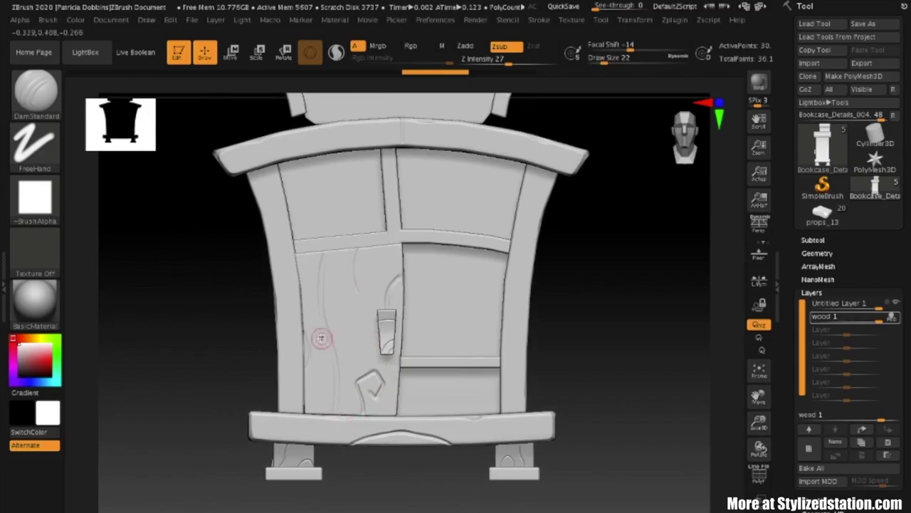
pyautogui.click(39, 105)
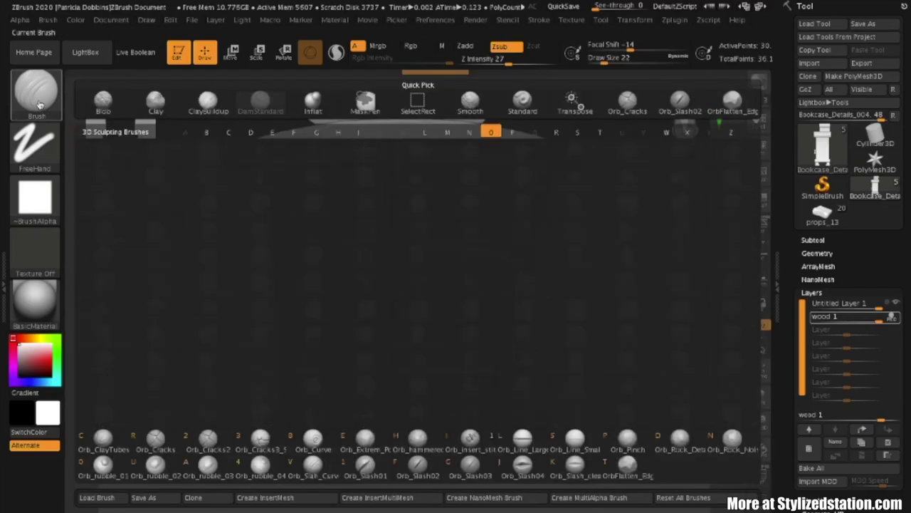
pyautogui.press('r')
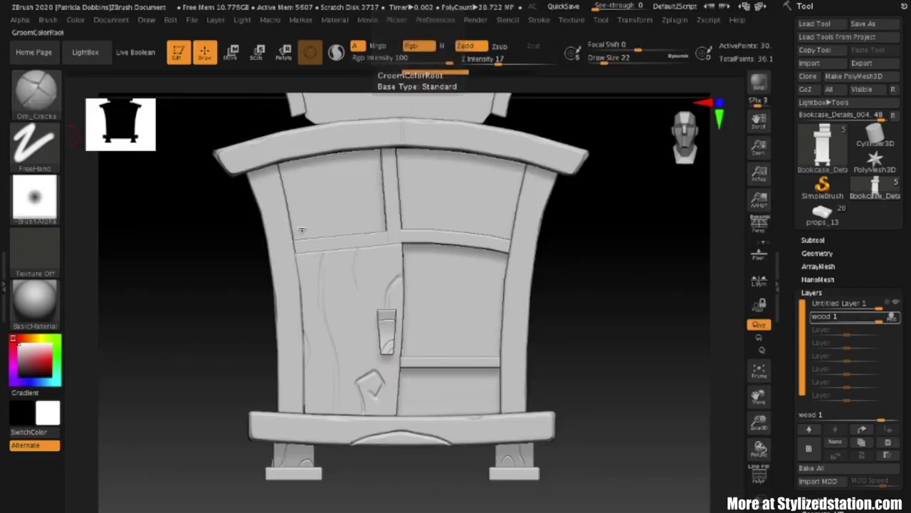
pyautogui.click(55, 107)
pyautogui.press('o')
pyautogui.press('c')
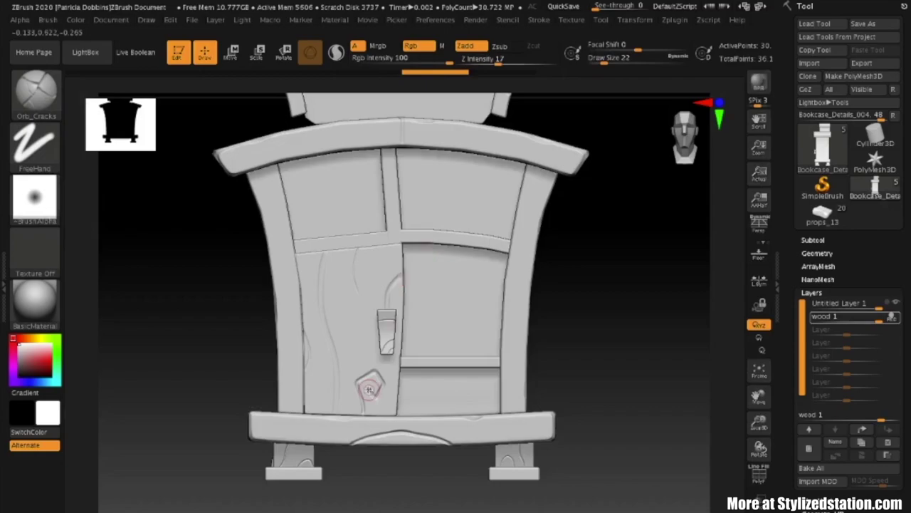
# Step: Examine the wood grain and knot on the cabinet door and the grooves on the side panel from several angles
pyautogui.moveTo(379, 383); pyautogui.dragTo(368, 396)
pyautogui.click(541, 19)
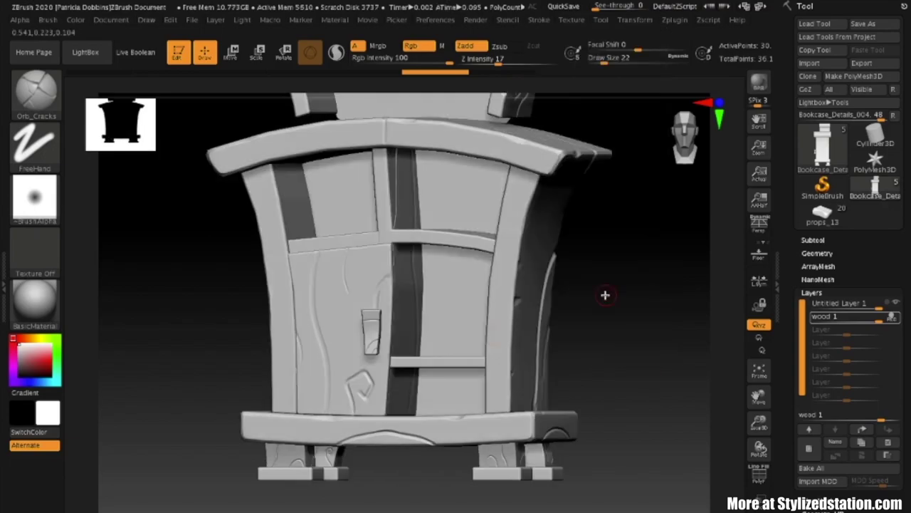
pyautogui.click(761, 381)
pyautogui.moveTo(629, 321); pyautogui.dragTo(601, 291)
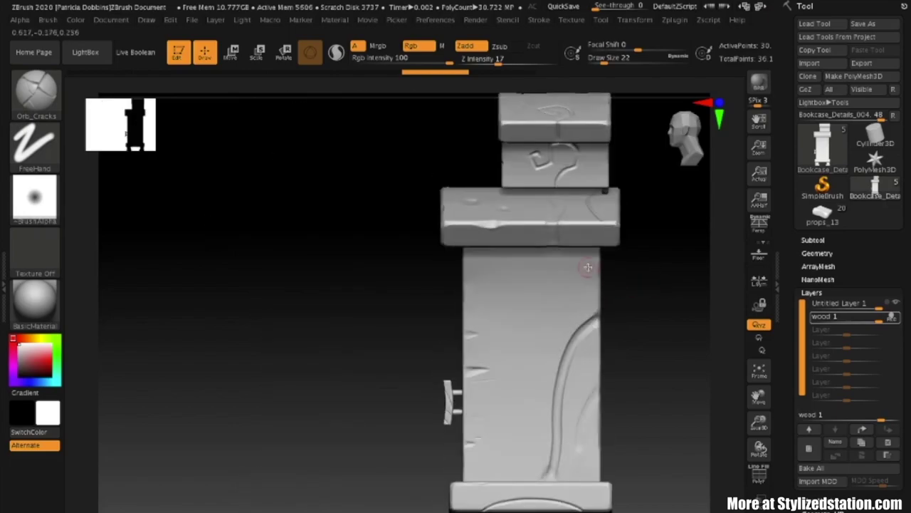
pyautogui.moveTo(637, 275); pyautogui.dragTo(651, 290)
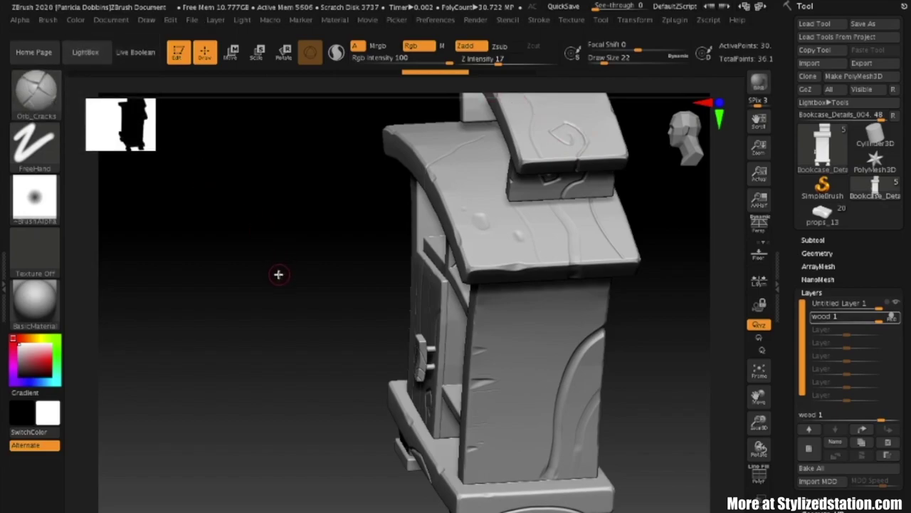
pyautogui.moveTo(283, 287); pyautogui.dragTo(308, 301)
pyautogui.moveTo(356, 350); pyautogui.dragTo(555, 313)
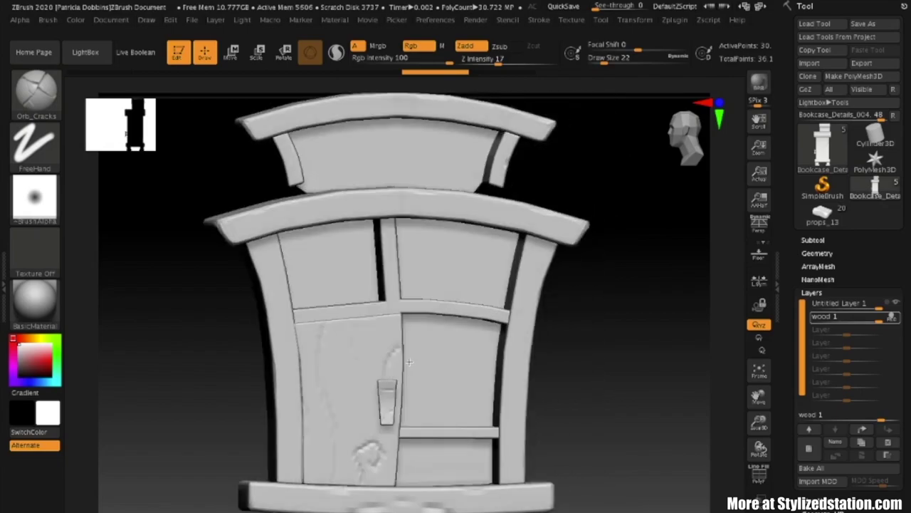
pyautogui.moveTo(659, 363); pyautogui.dragTo(622, 360)
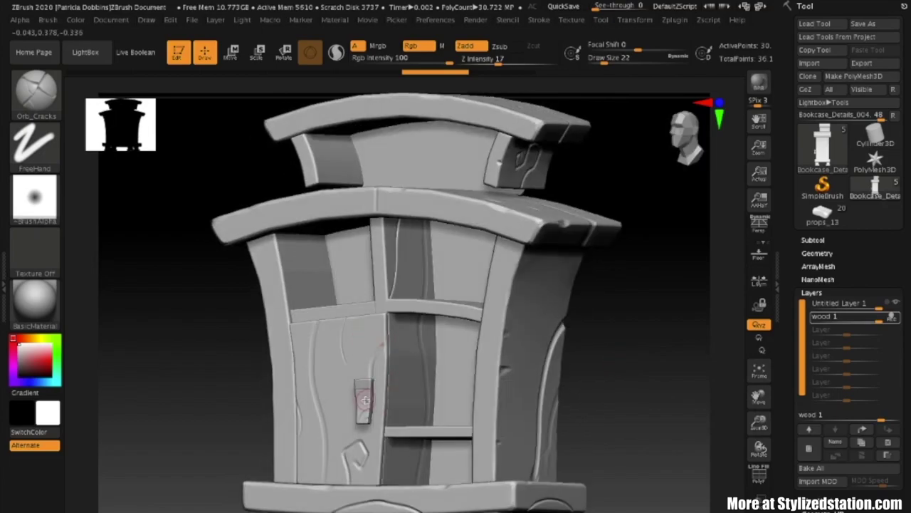
pyautogui.moveTo(616, 356)
pyautogui.mouseDown()
pyautogui.moveTo(603, 359)
pyautogui.moveTo(614, 363)
pyautogui.mouseUp()
# Step: Examine the bookcase's polygroups with PolyFrame shown and look over the polygroup options, including Auto Groups
pyautogui.click(812, 292)
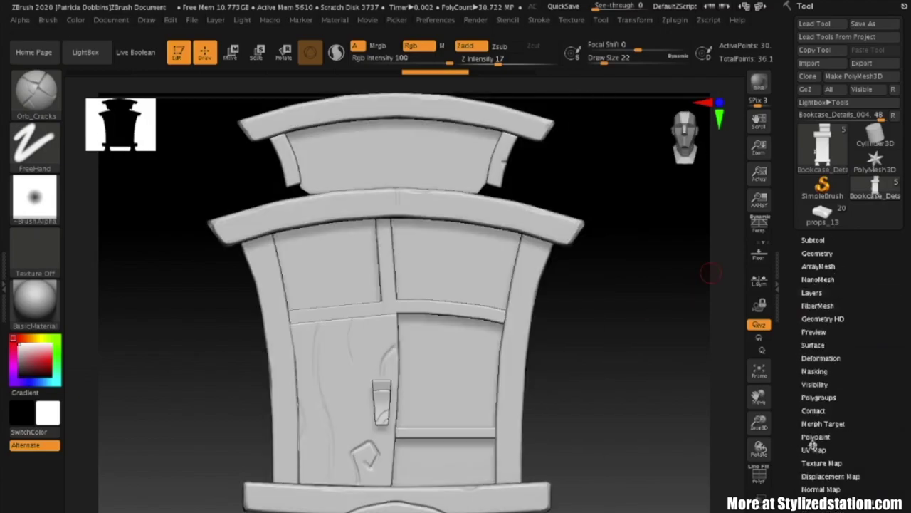
pyautogui.hotkey('shift', 'f')
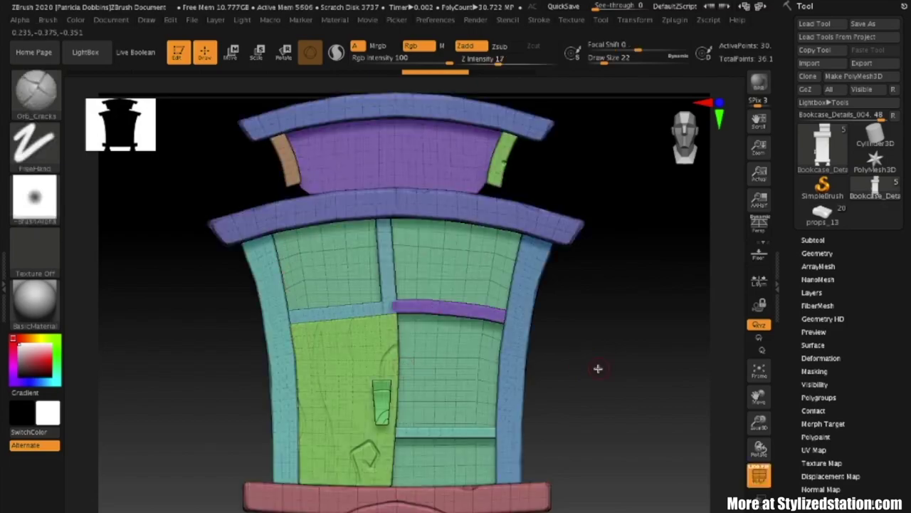
pyautogui.moveTo(600, 368); pyautogui.dragTo(587, 376)
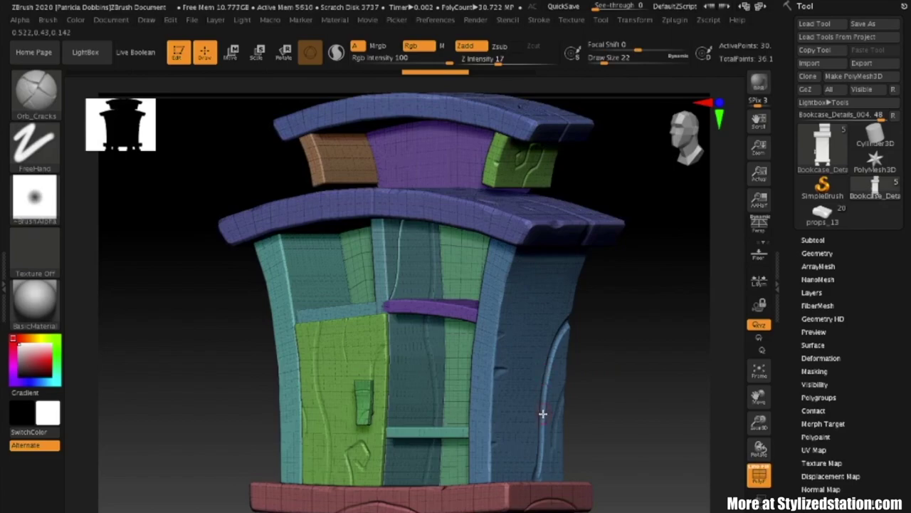
pyautogui.click(819, 397)
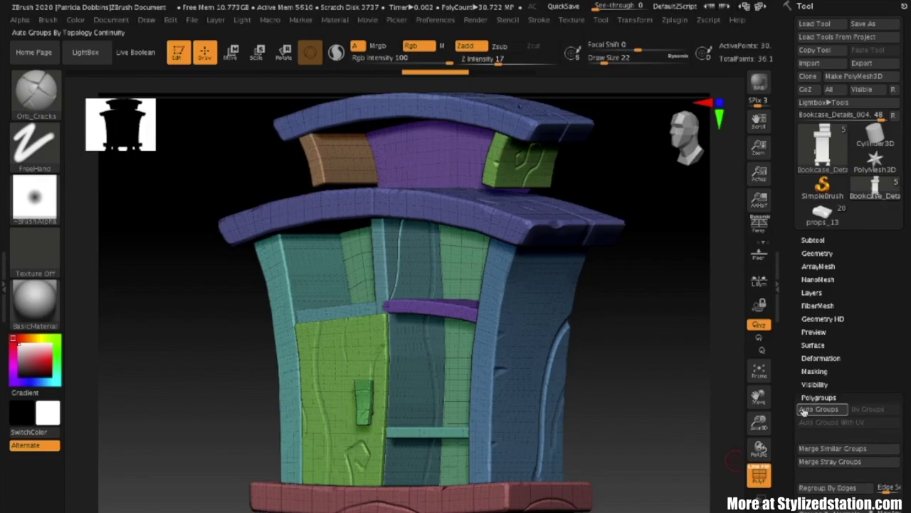
pyautogui.click(815, 415)
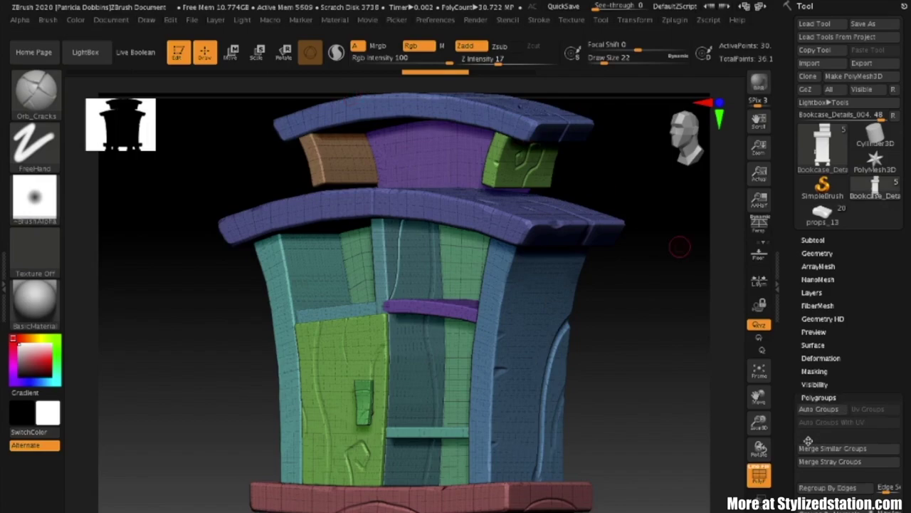
pyautogui.click(759, 476)
# Step: Isolate the polygroup of the bookcase's grooved side panel and examine it straight from the side
pyautogui.hotkey('ctrl', 'shift')
pyautogui.hotkey('ctrl', 'shift')
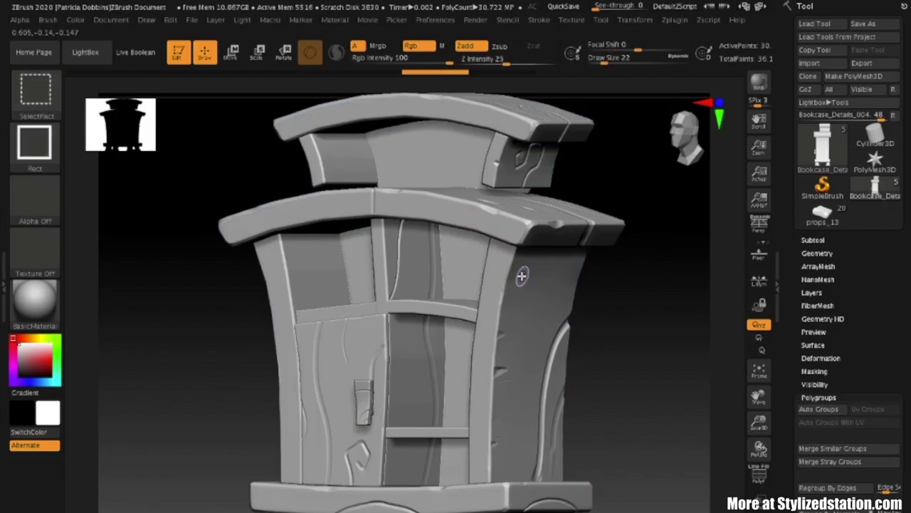
pyautogui.keyDown('ctrl'); pyautogui.keyDown('shift'); pyautogui.click(521, 276); pyautogui.keyUp('shift'); pyautogui.keyUp('ctrl')
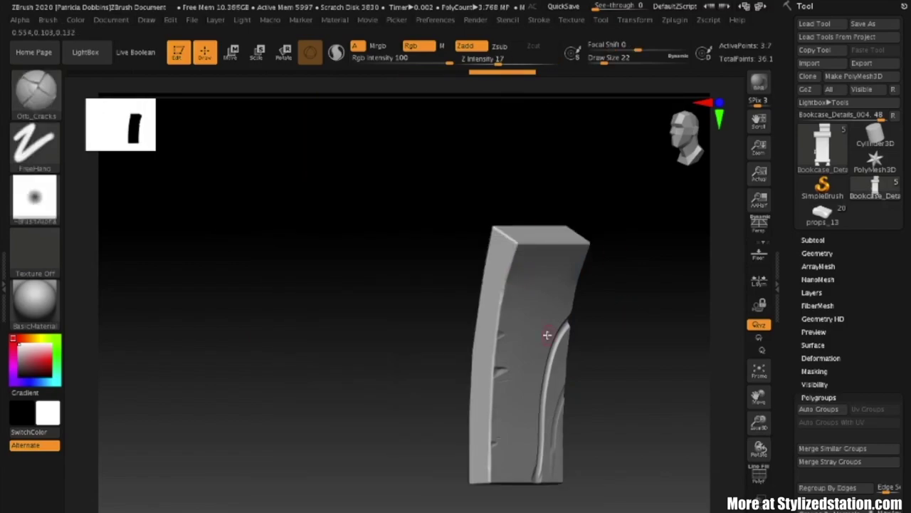
pyautogui.keyDown('shift'); pyautogui.moveTo(627, 325); pyautogui.dragTo(629, 319); pyautogui.keyUp('shift')
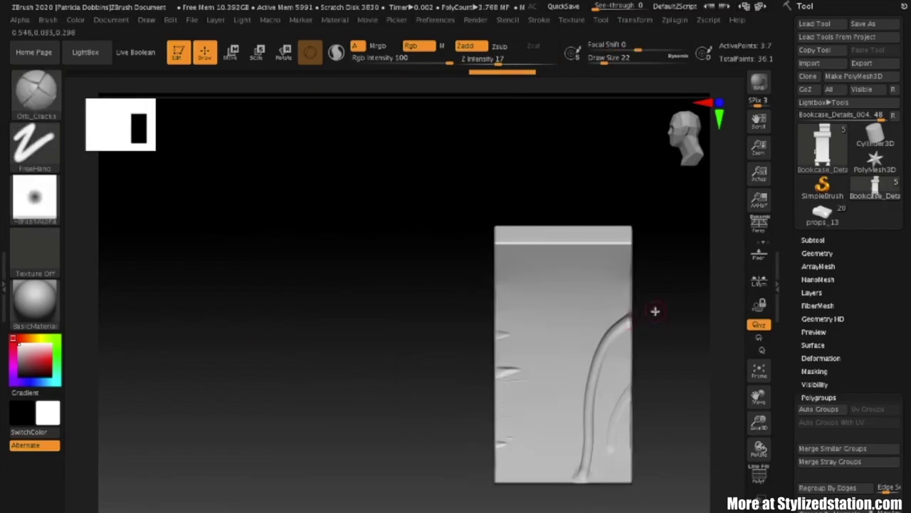
pyautogui.moveTo(761, 392); pyautogui.dragTo(668, 381)
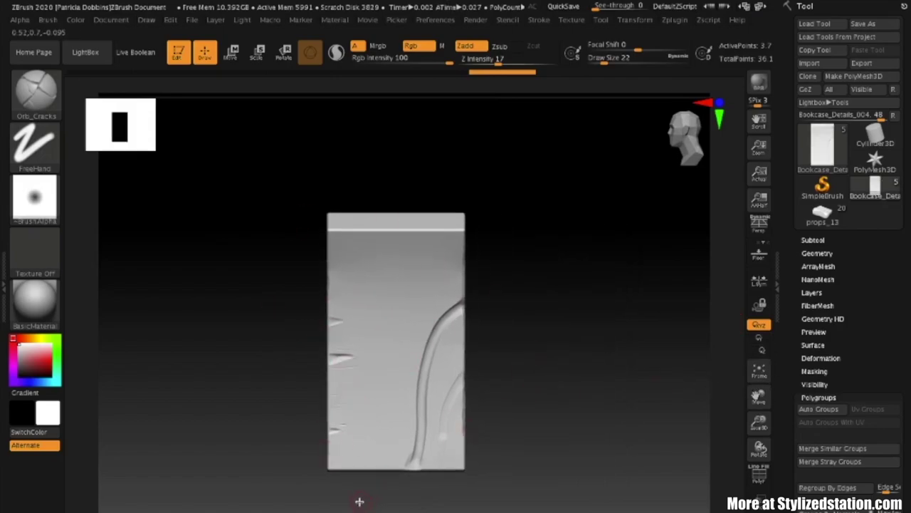
# Step: Unhide the whole bookcase and isolate the lower roof board's polygroup, seen straight from above
pyautogui.hotkey('ctrl', 'shift')
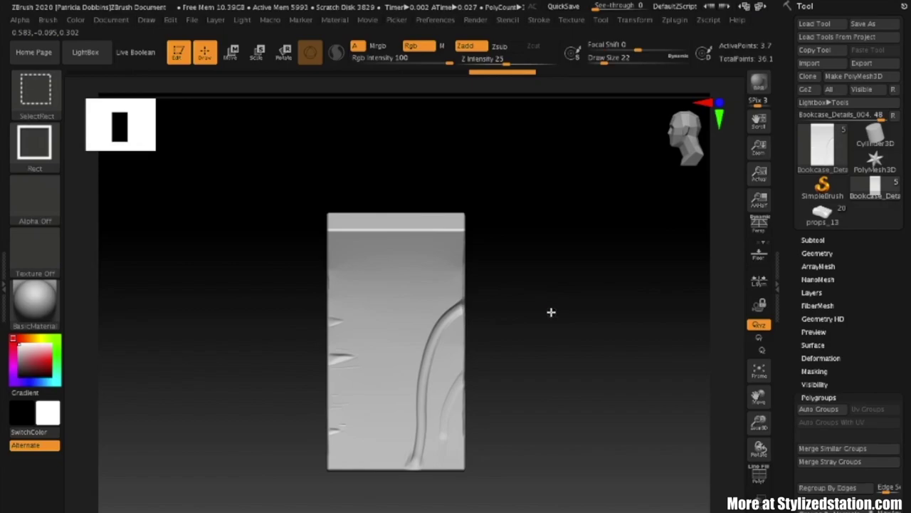
pyautogui.keyDown('ctrl'); pyautogui.keyDown('shift'); pyautogui.click(552, 311); pyautogui.keyUp('shift'); pyautogui.keyUp('ctrl')
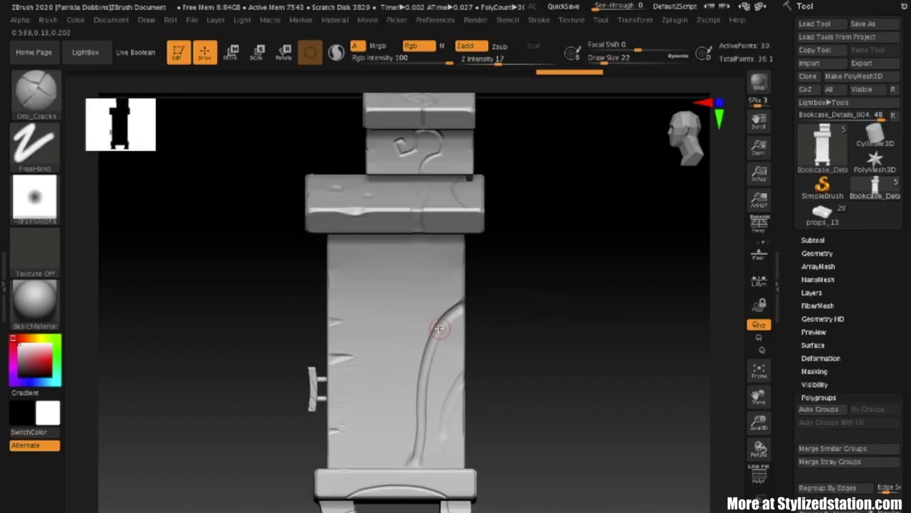
pyautogui.moveTo(530, 308); pyautogui.dragTo(544, 285)
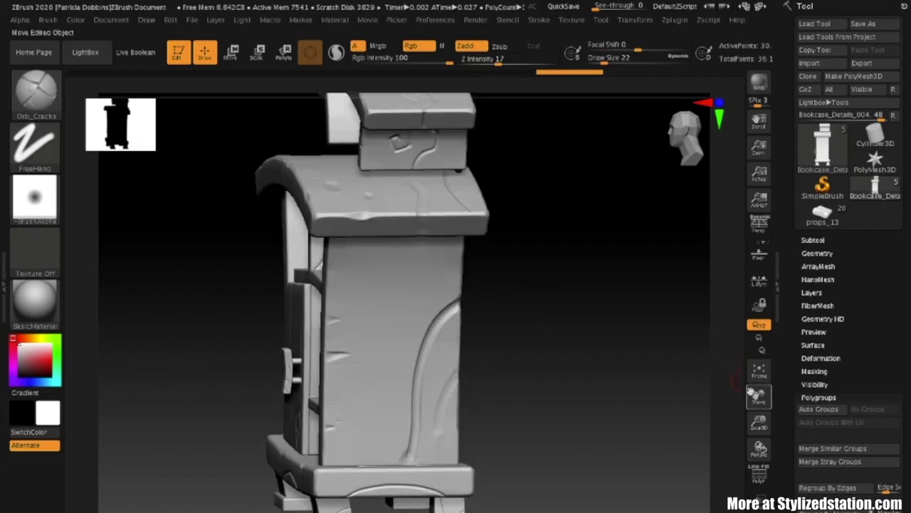
pyautogui.moveTo(609, 309); pyautogui.dragTo(626, 353)
pyautogui.keyDown('shift'); pyautogui.moveTo(569, 330); pyautogui.dragTo(551, 351); pyautogui.keyUp('shift')
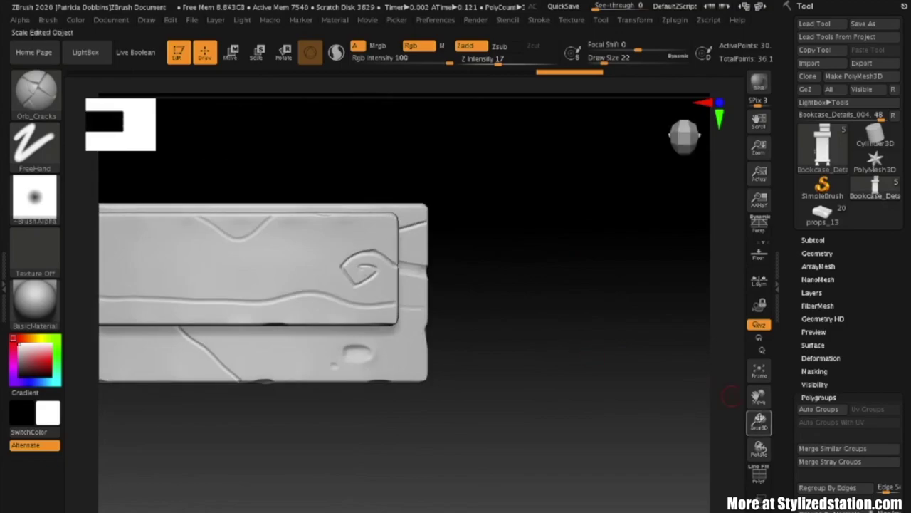
pyautogui.moveTo(756, 398); pyautogui.dragTo(831, 399)
pyautogui.moveTo(606, 405); pyautogui.dragTo(628, 385)
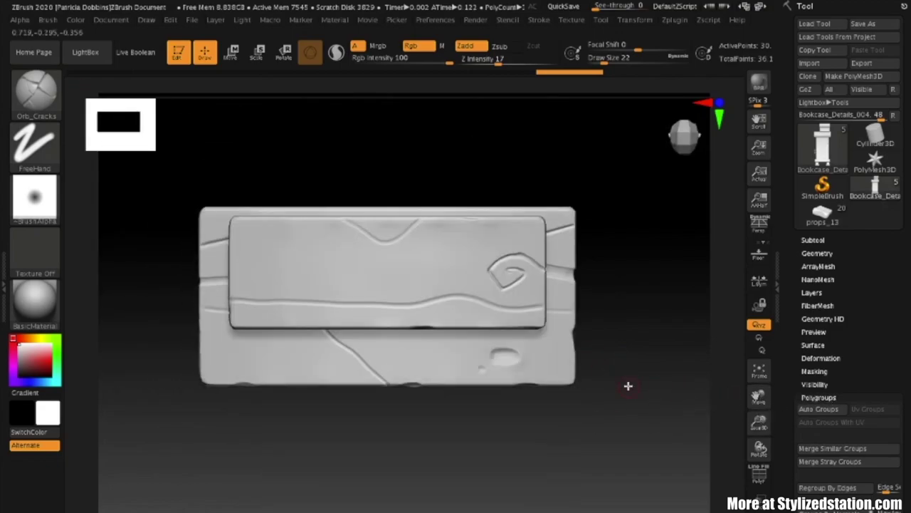
pyautogui.hotkey('ctrl', 'shift')
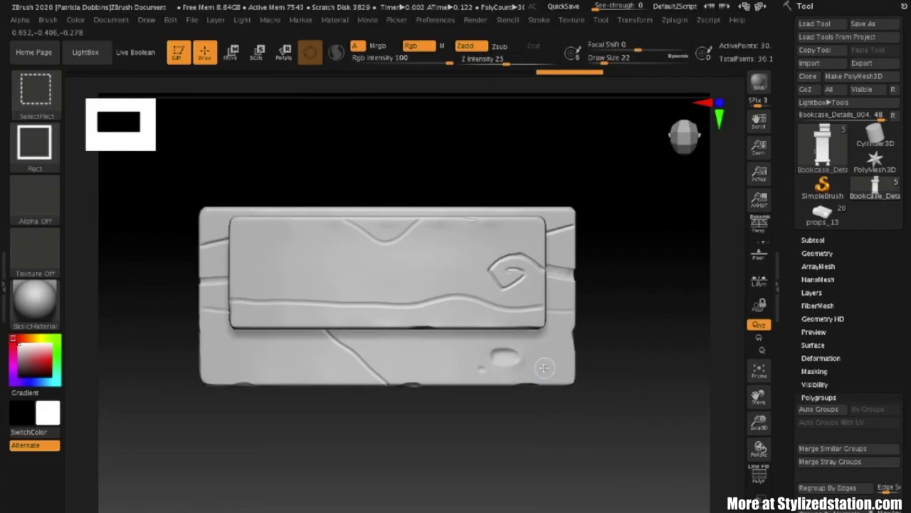
pyautogui.keyDown('ctrl'); pyautogui.keyDown('shift'); pyautogui.click(572, 275); pyautogui.keyUp('shift'); pyautogui.keyUp('ctrl')
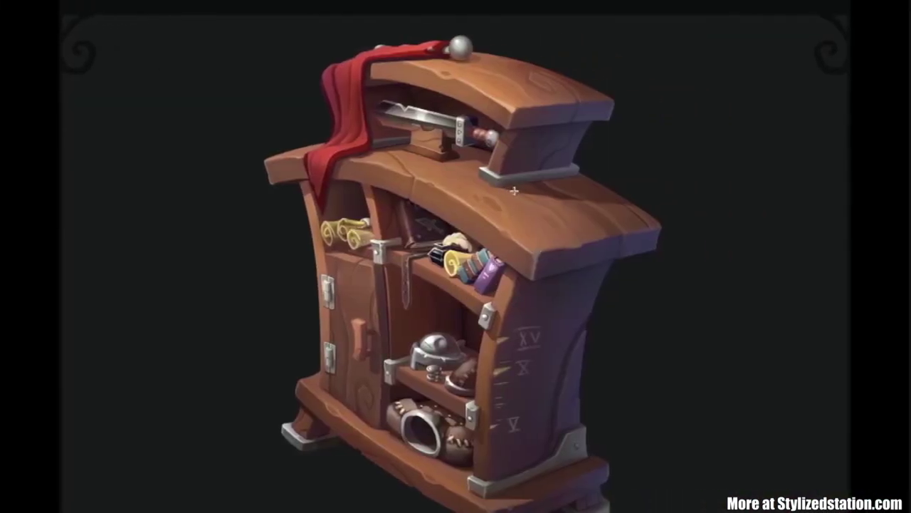
# Step: Compare the roof in the concept art with the isolated roof board's grain grooves and look over the board's sculpt layers
pyautogui.moveTo(504, 186); pyautogui.dragTo(580, 246)
pyautogui.click(479, 209)
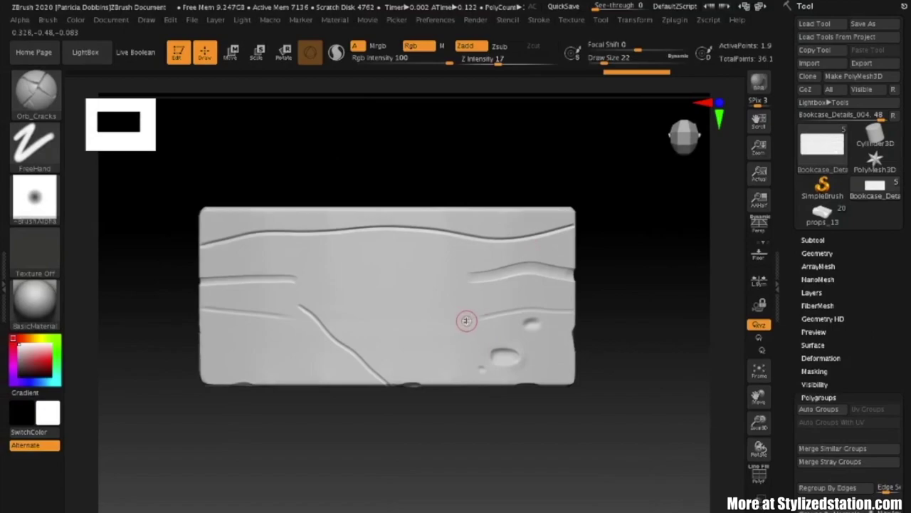
pyautogui.moveTo(575, 312); pyautogui.dragTo(501, 314)
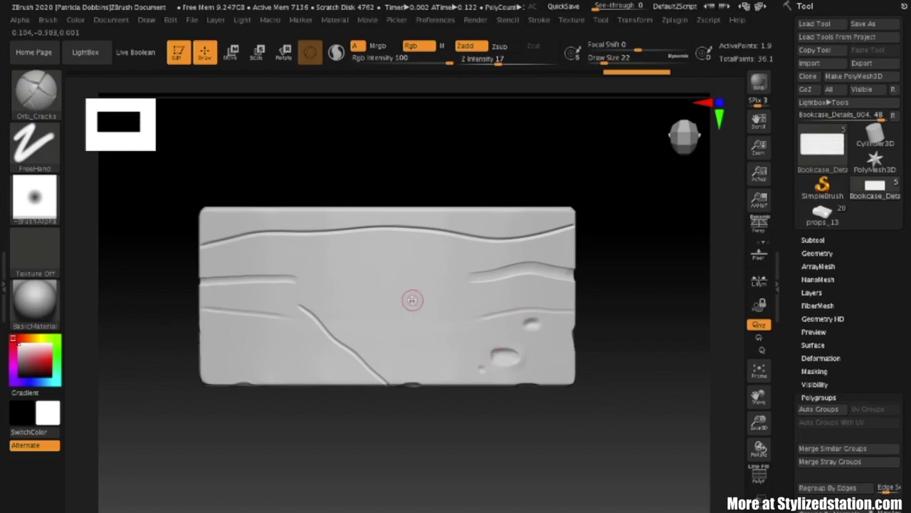
pyautogui.press('shift')
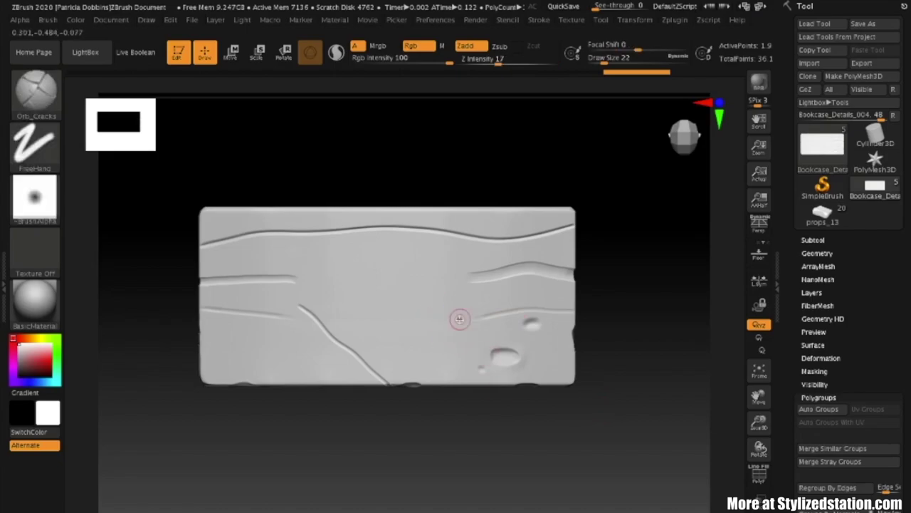
pyautogui.moveTo(563, 463); pyautogui.dragTo(563, 373)
pyautogui.moveTo(625, 404)
pyautogui.mouseDown()
pyautogui.moveTo(591, 446)
pyautogui.moveTo(608, 346)
pyautogui.moveTo(608, 362)
pyautogui.moveTo(633, 368)
pyautogui.moveTo(629, 401)
pyautogui.mouseUp()
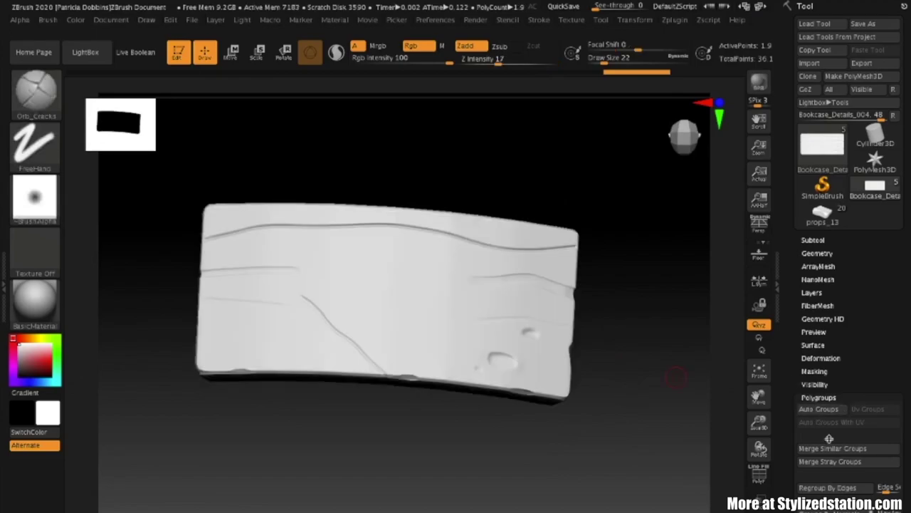
pyautogui.click(812, 294)
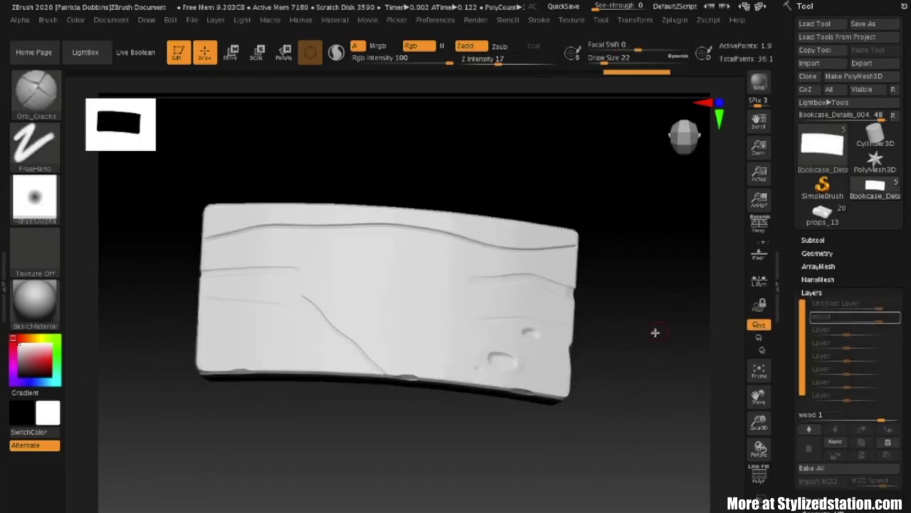
pyautogui.keyDown('shift'); pyautogui.moveTo(655, 332); pyautogui.dragTo(655, 366); pyautogui.keyUp('shift')
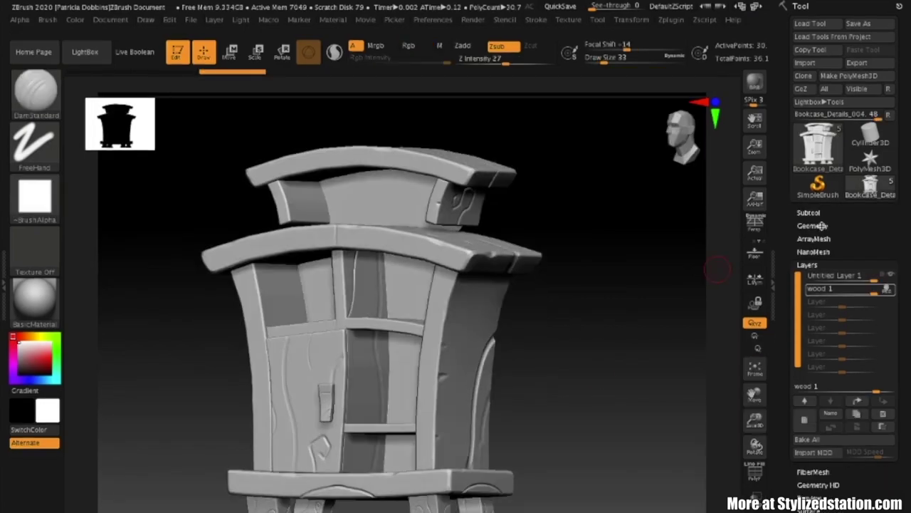
# Step: Open the subtool list and make the polySurface1770 cloth subtool visible alongside the bookcase
pyautogui.click(822, 225)
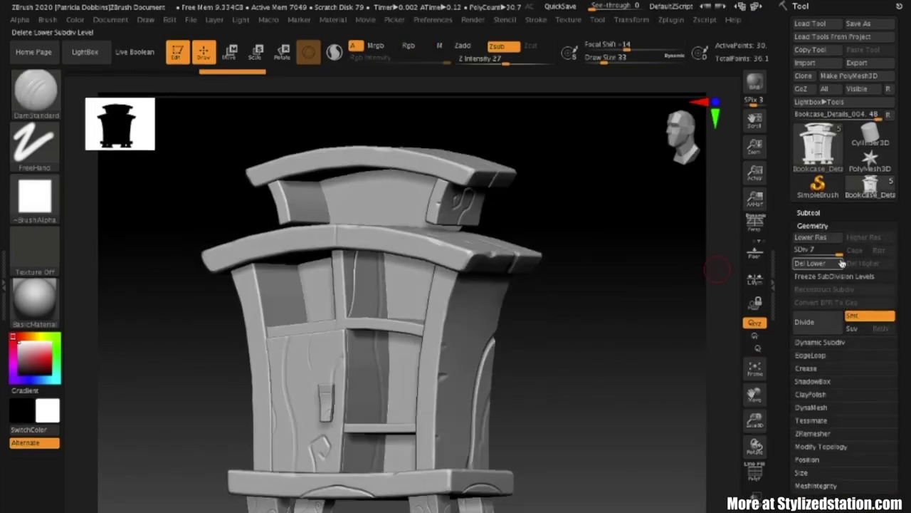
pyautogui.click(821, 223)
pyautogui.click(819, 213)
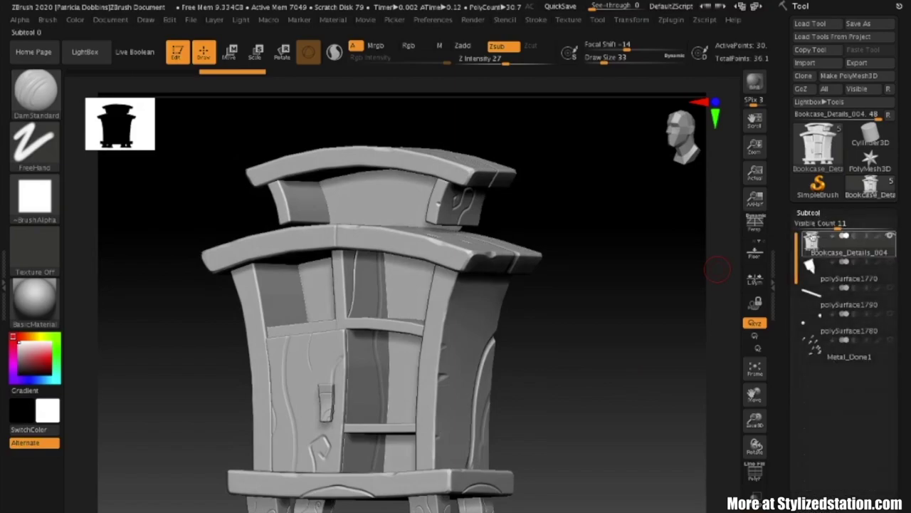
pyautogui.click(888, 262)
# Step: Examine the upper roof board's grooves and edge around the draped cloth up close from above
pyautogui.moveTo(645, 325); pyautogui.dragTo(726, 385)
pyautogui.keyDown('alt'); pyautogui.moveTo(649, 253); pyautogui.dragTo(682, 301); pyautogui.keyUp('alt')
pyautogui.moveTo(621, 240); pyautogui.dragTo(673, 334)
pyautogui.moveTo(755, 420); pyautogui.dragTo(751, 429)
pyautogui.moveTo(751, 394); pyautogui.dragTo(899, 449)
pyautogui.moveTo(342, 155); pyautogui.dragTo(339, 186)
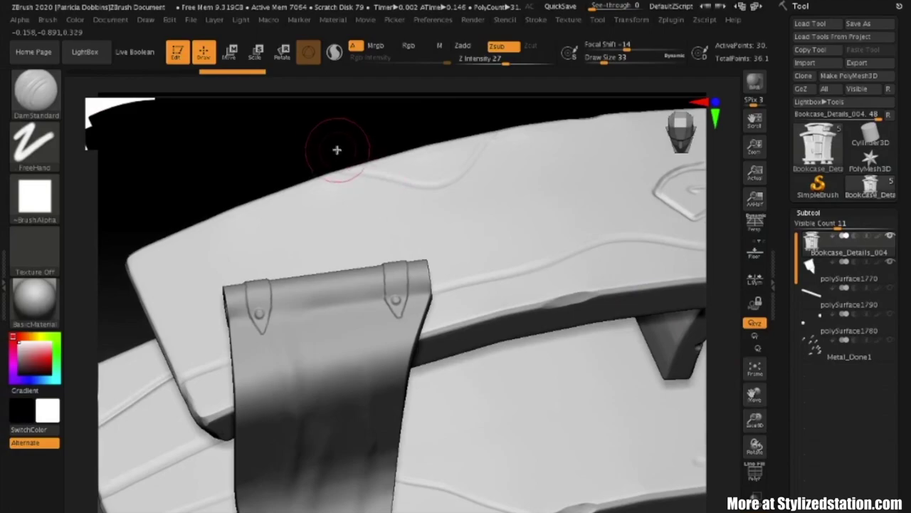
pyautogui.moveTo(336, 147); pyautogui.dragTo(335, 155)
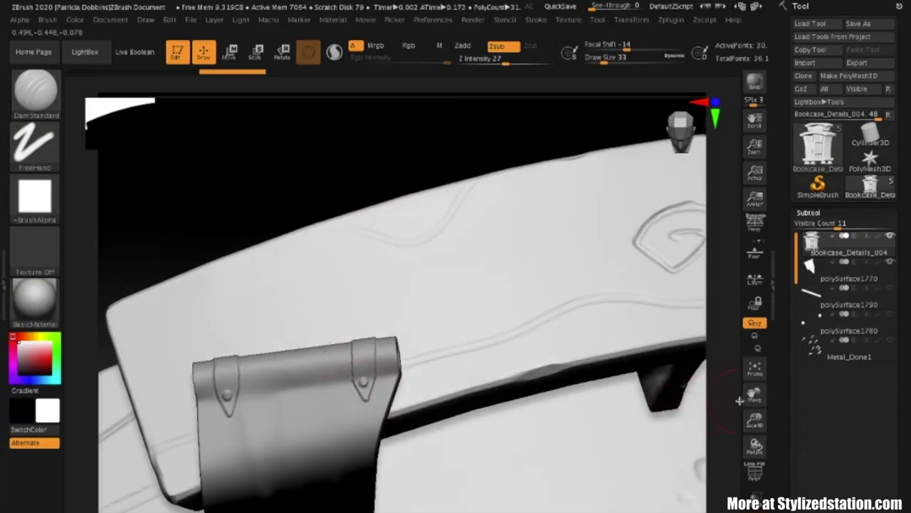
# Step: Make the polySurface1770 cloth the active subtool and open its deformation settings
pyautogui.moveTo(754, 395)
pyautogui.mouseDown()
pyautogui.moveTo(769, 350)
pyautogui.moveTo(800, 319)
pyautogui.mouseUp()
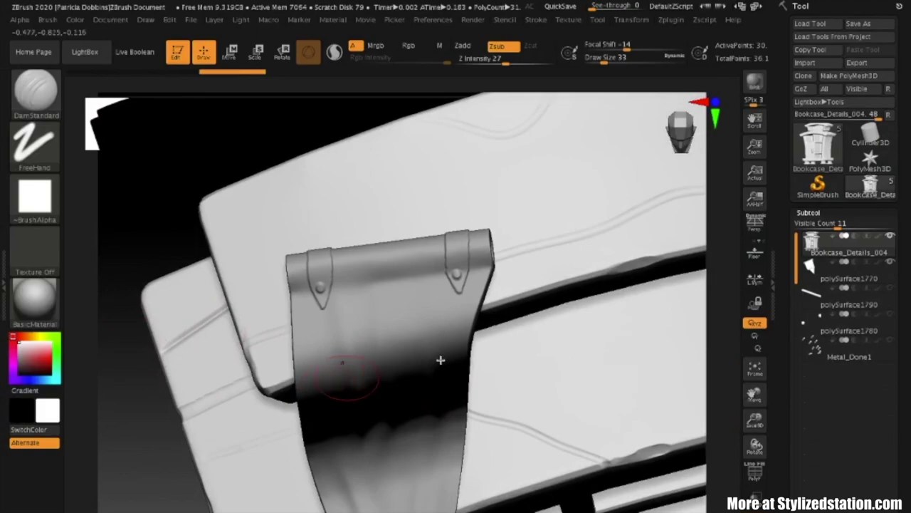
pyautogui.click(859, 290)
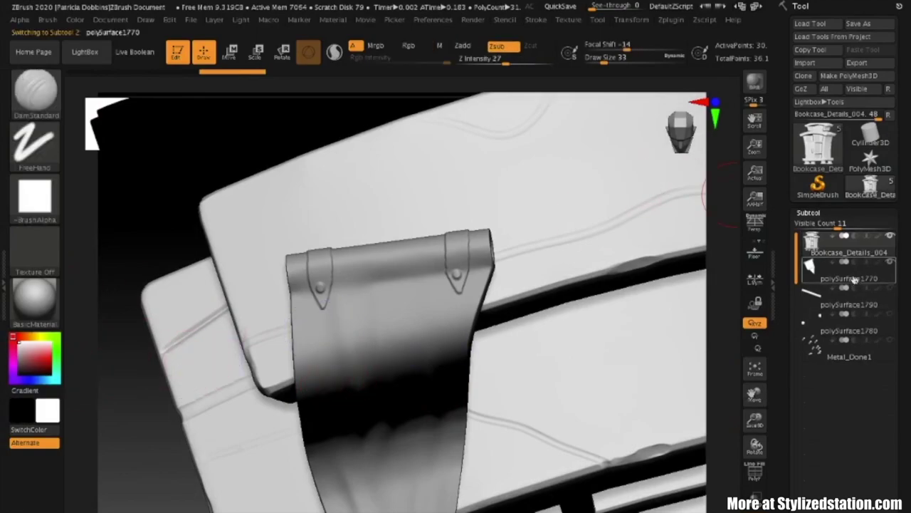
pyautogui.keyDown('ctrl'); pyautogui.moveTo(396, 302); pyautogui.dragTo(405, 338); pyautogui.keyUp('ctrl')
pyautogui.hotkey('ctrl', 'z')
pyautogui.press('ctrl')
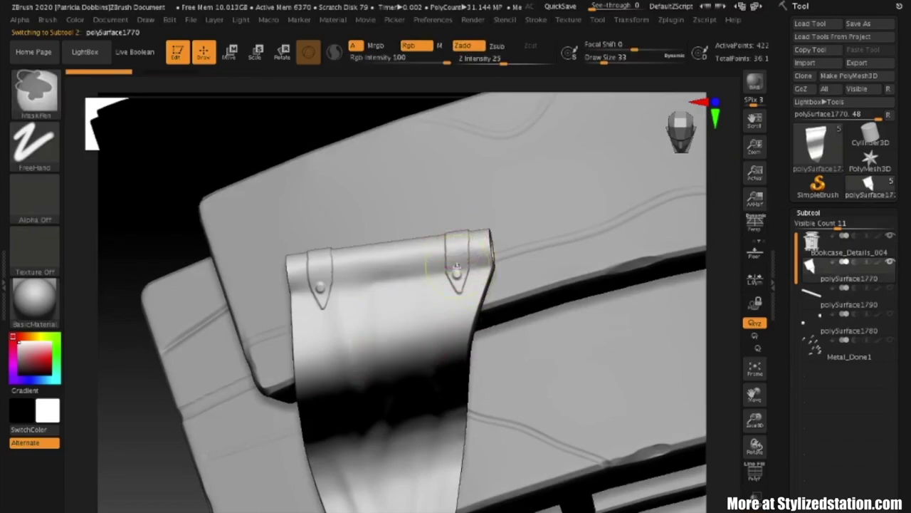
pyautogui.moveTo(905, 299)
pyautogui.mouseDown()
pyautogui.moveTo(907, 107)
pyautogui.moveTo(908, 128)
pyautogui.mouseUp()
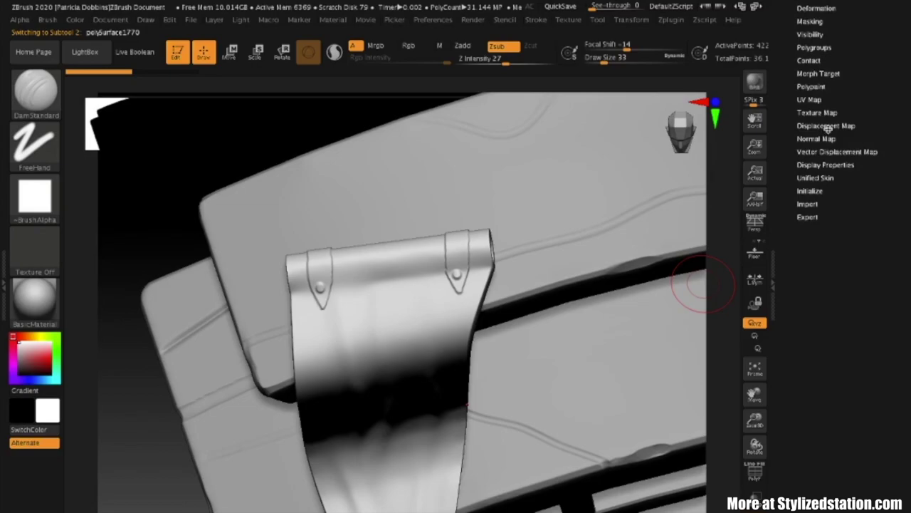
pyautogui.click(816, 7)
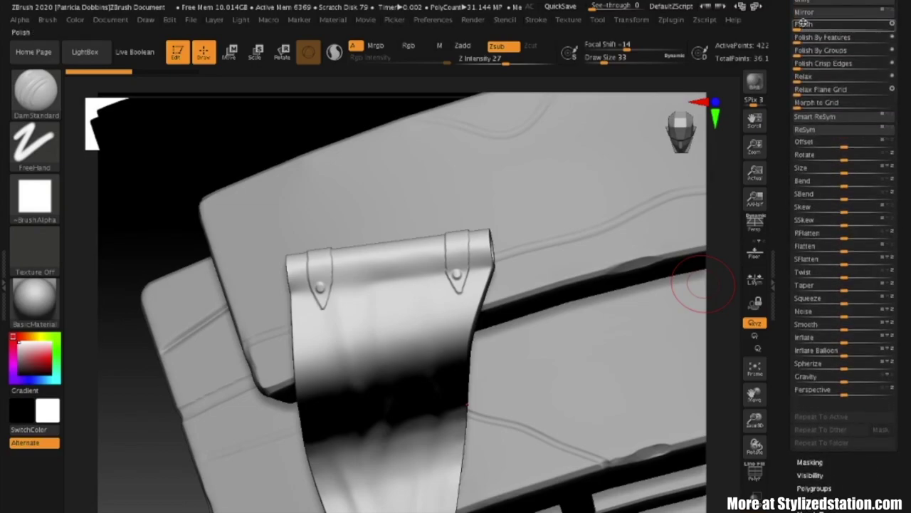
pyautogui.moveTo(815, 14); pyautogui.dragTo(815, 66)
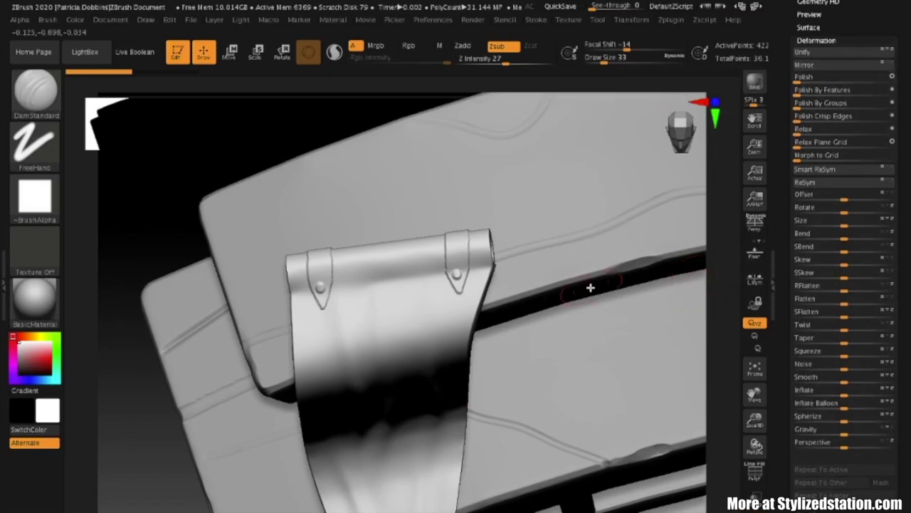
# Step: Choose the Inflat brush with a FreeHand stroke for sculpting the cloth draped over the roof
pyautogui.moveTo(156, 197); pyautogui.dragTo(161, 145)
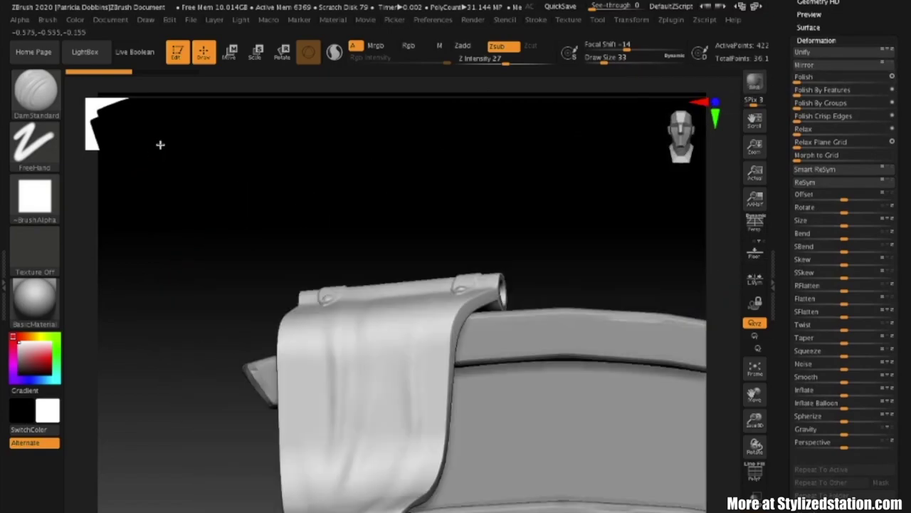
pyautogui.moveTo(755, 393); pyautogui.dragTo(763, 346)
pyautogui.moveTo(571, 167); pyautogui.dragTo(575, 187)
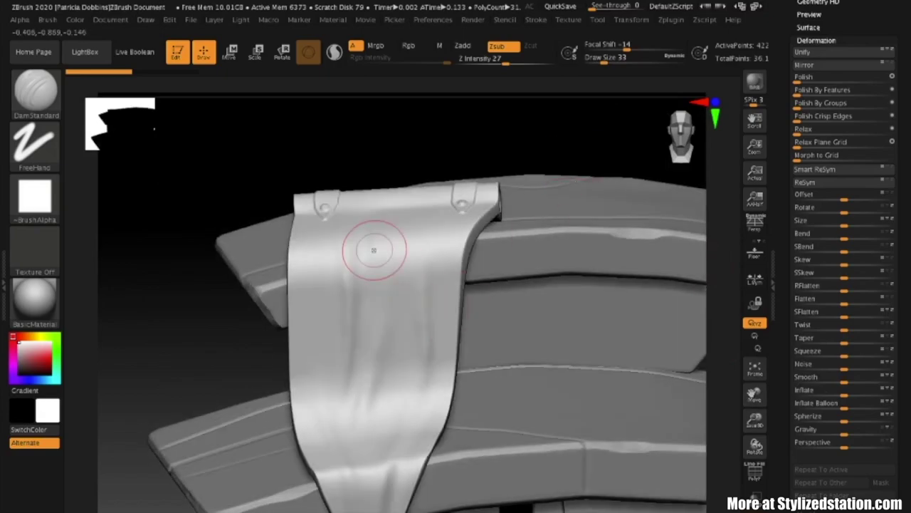
pyautogui.click(59, 112)
pyautogui.press('b')
pyautogui.press('i')
pyautogui.click(59, 112)
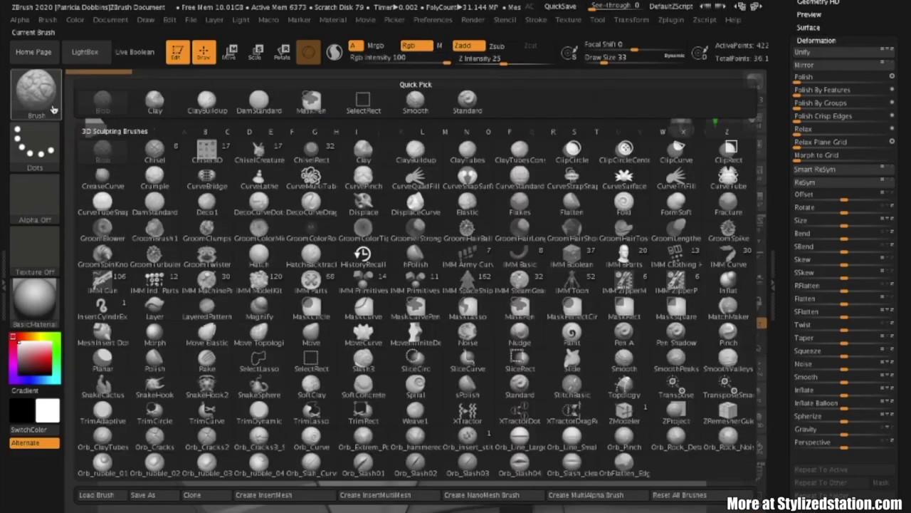
pyautogui.press('i')
pyautogui.press('n')
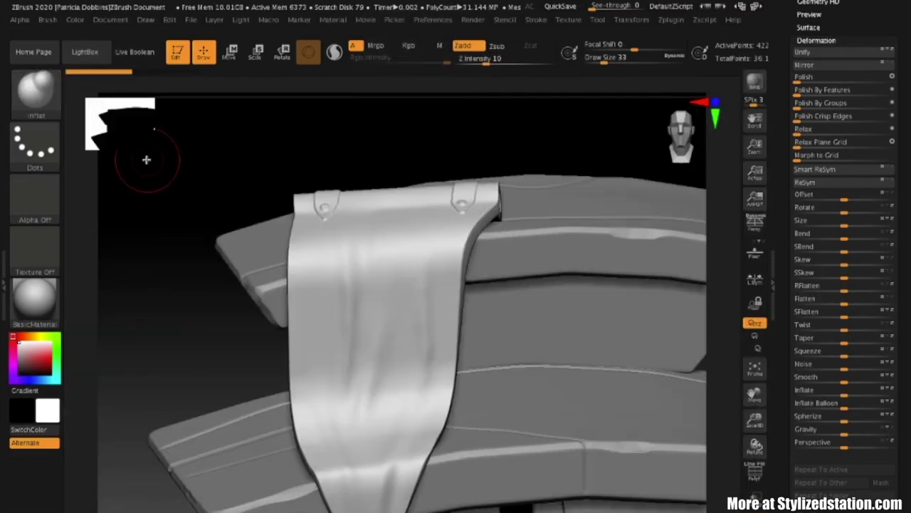
pyautogui.moveTo(161, 145); pyautogui.dragTo(168, 156)
pyautogui.click(31, 135)
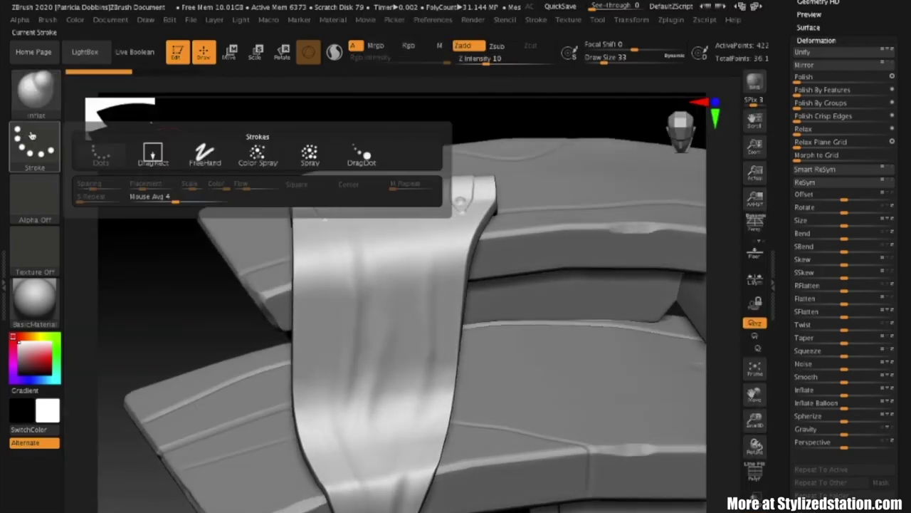
pyautogui.click(204, 153)
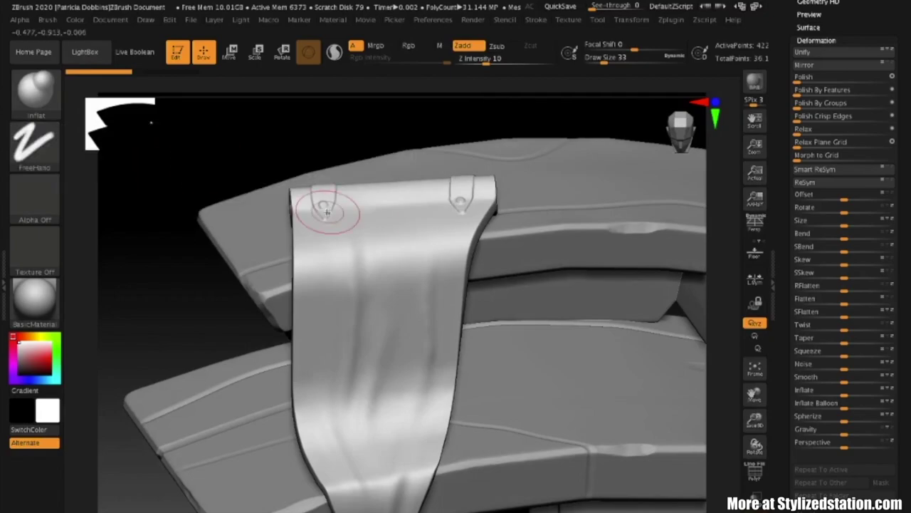
# Step: Try inflating a long vertical fold down the middle of the cloth with a draw size of 23
pyautogui.press('space')
pyautogui.moveTo(376, 225)
pyautogui.mouseDown()
pyautogui.moveTo(408, 238)
pyautogui.moveTo(400, 355)
pyautogui.mouseUp()
pyautogui.hotkey('ctrl', 'z')
pyautogui.moveTo(364, 412)
pyautogui.mouseDown()
pyautogui.moveTo(394, 314)
pyautogui.moveTo(400, 205)
pyautogui.mouseUp()
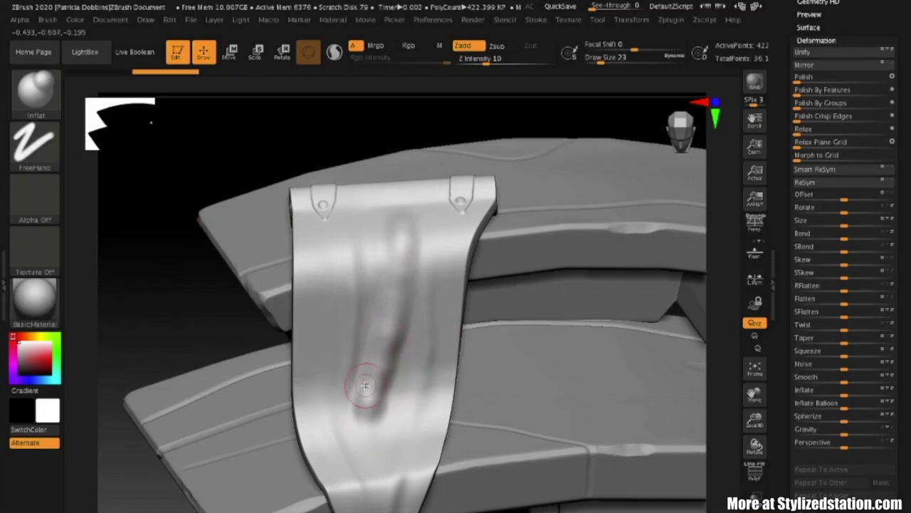
pyautogui.hotkey('ctrl', 'z')
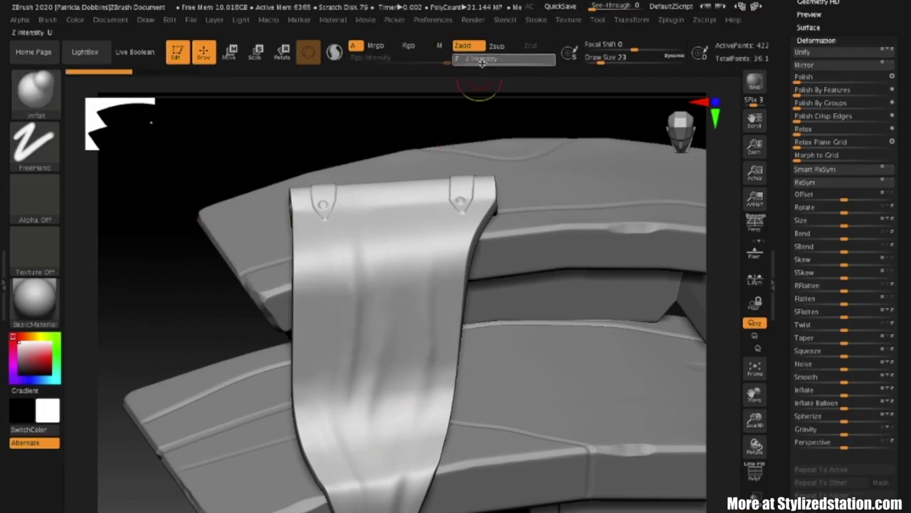
# Step: Set the Inflat brush to Z intensity 6 and draw size 12, and raise narrow vertical folds down the cloth's middle
pyautogui.moveTo(479, 60); pyautogui.dragTo(481, 60)
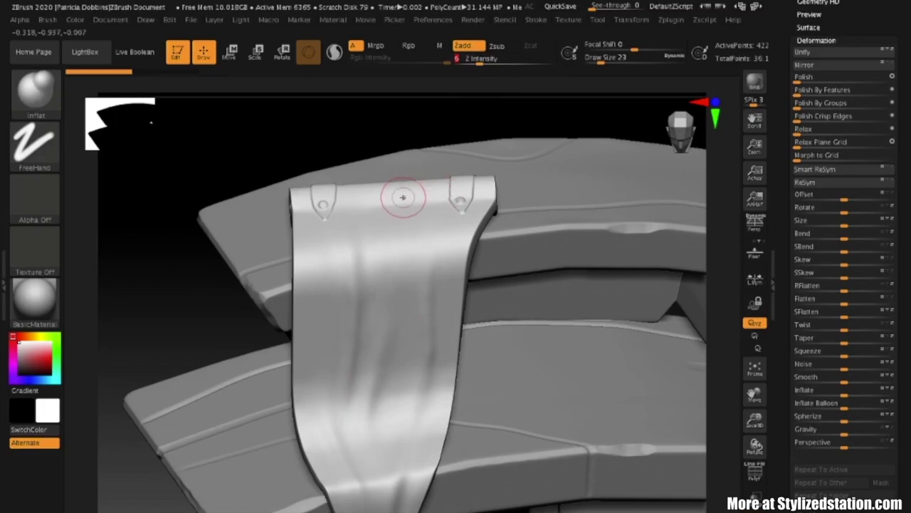
pyautogui.moveTo(392, 240); pyautogui.dragTo(377, 401)
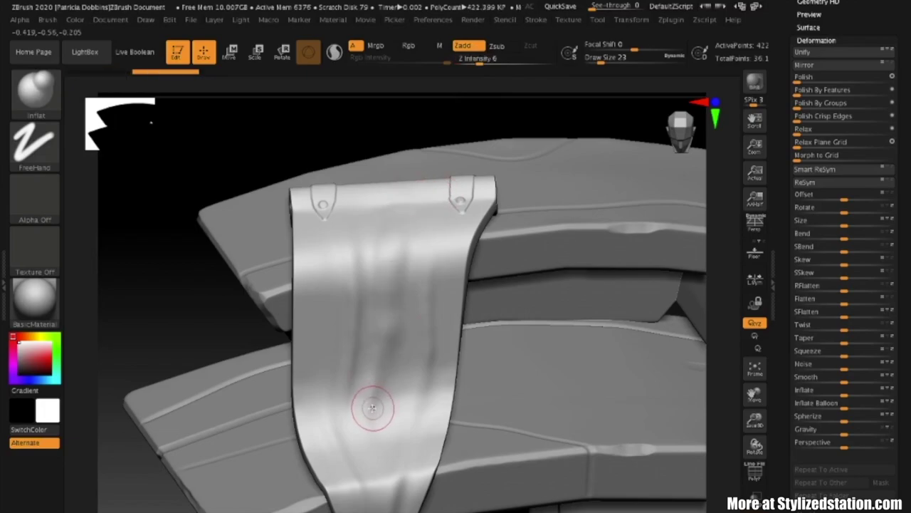
pyautogui.hotkey('ctrl', 'z')
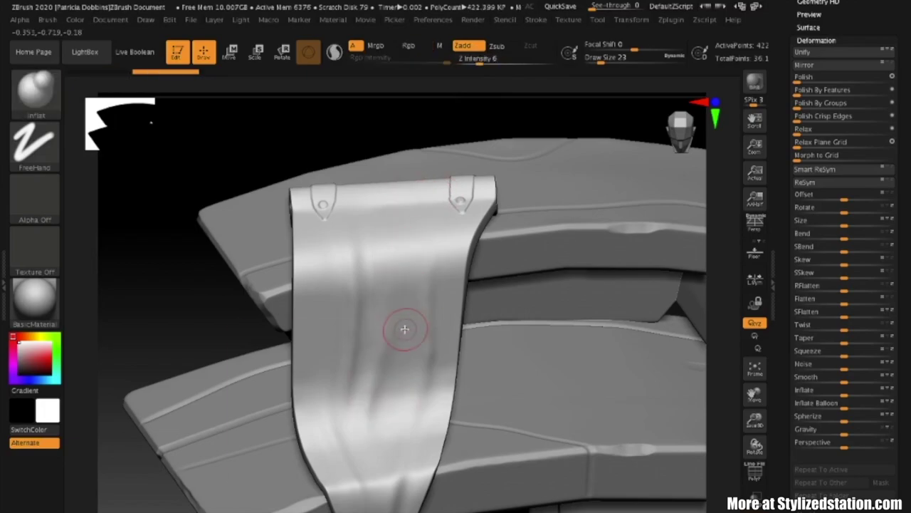
pyautogui.press('space')
pyautogui.moveTo(411, 332); pyautogui.dragTo(406, 332)
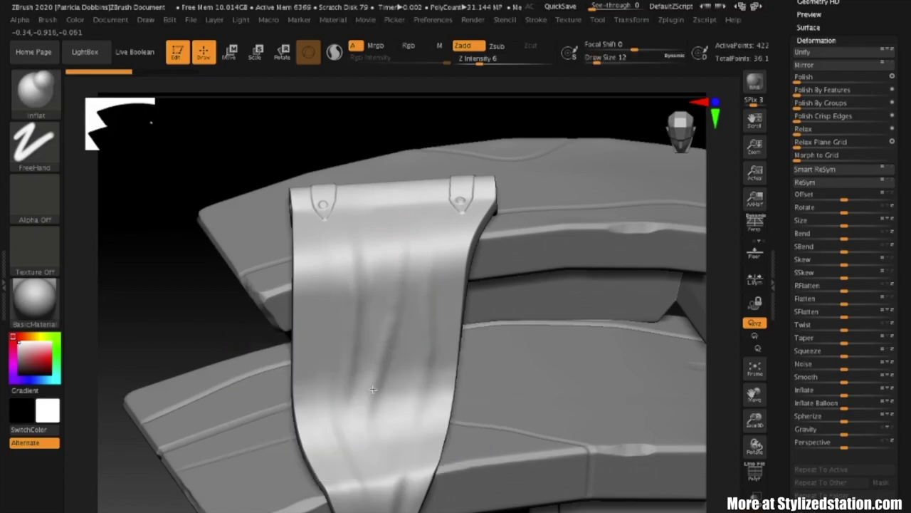
pyautogui.moveTo(373, 390); pyautogui.dragTo(370, 434)
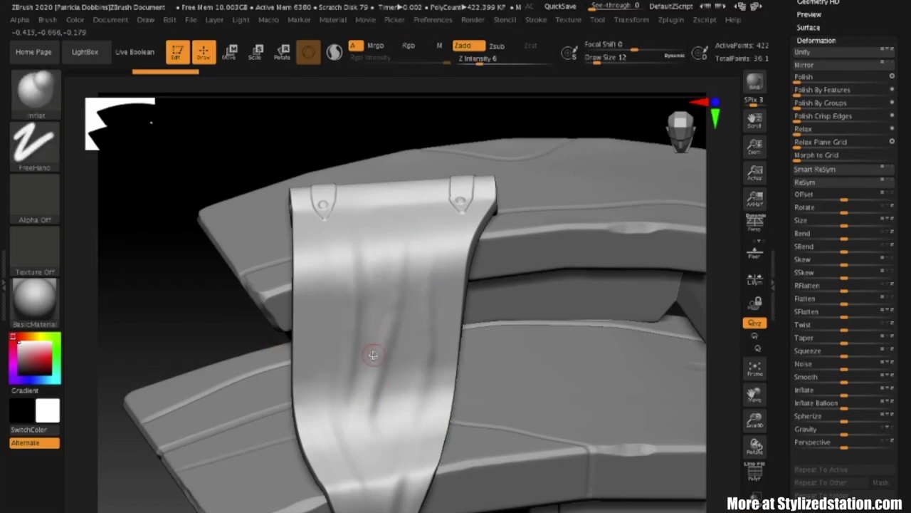
# Step: Build up the folds between the cloth's rolled upper edge and its lower bend, and smooth their transitions
pyautogui.moveTo(271, 318)
pyautogui.mouseDown()
pyautogui.moveTo(197, 307)
pyautogui.moveTo(183, 315)
pyautogui.moveTo(254, 300)
pyautogui.mouseUp()
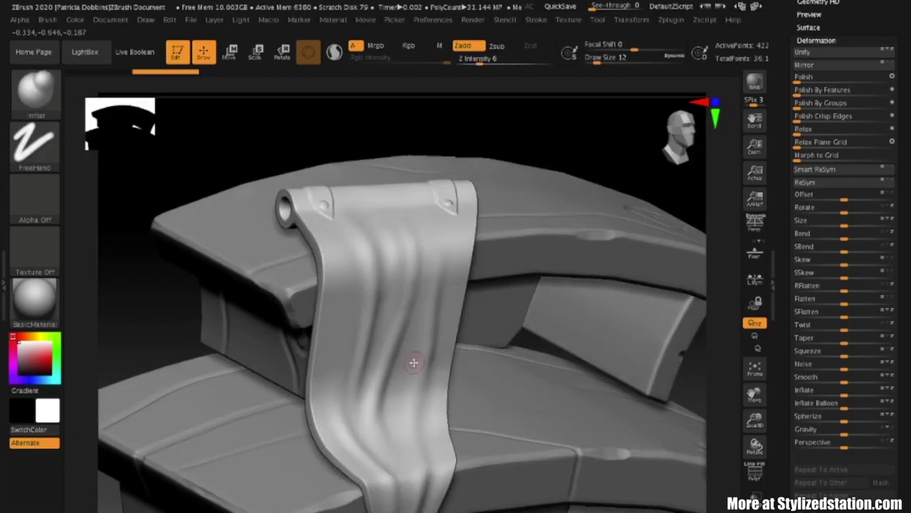
pyautogui.press('shift')
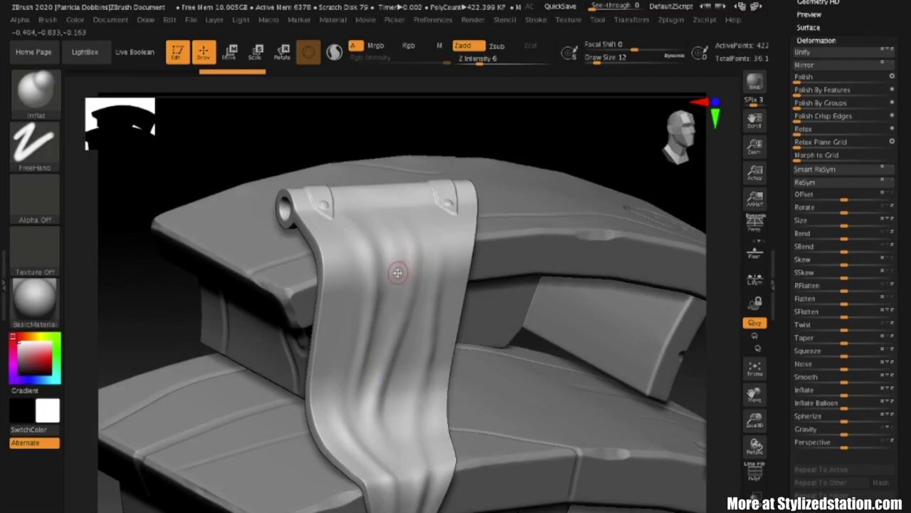
pyautogui.press('shift')
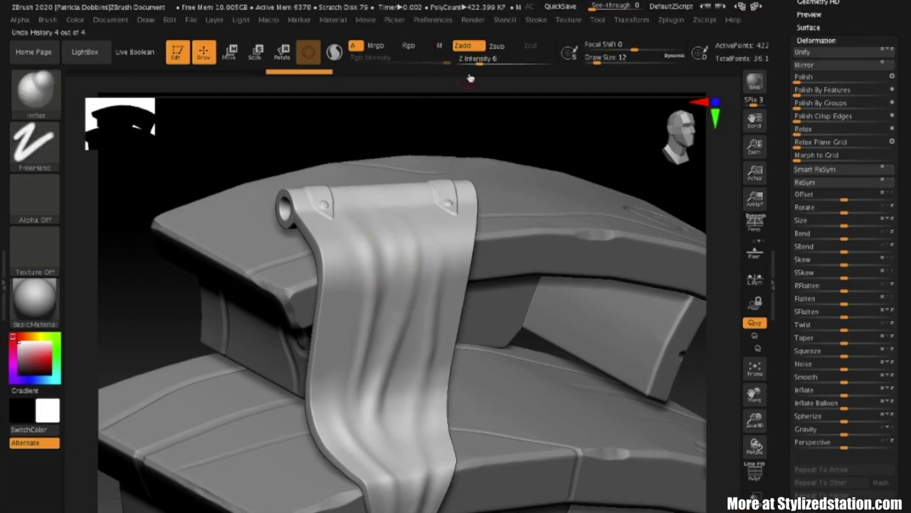
# Step: Raise the Inflat brush's Z intensity to 54 and smooth the cloth folds from several angles
pyautogui.moveTo(478, 62); pyautogui.dragTo(494, 62)
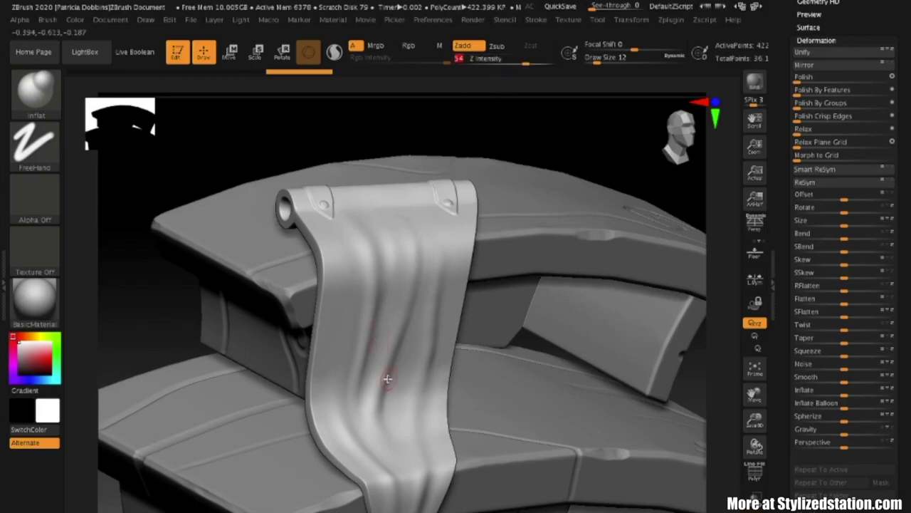
pyautogui.press('shift')
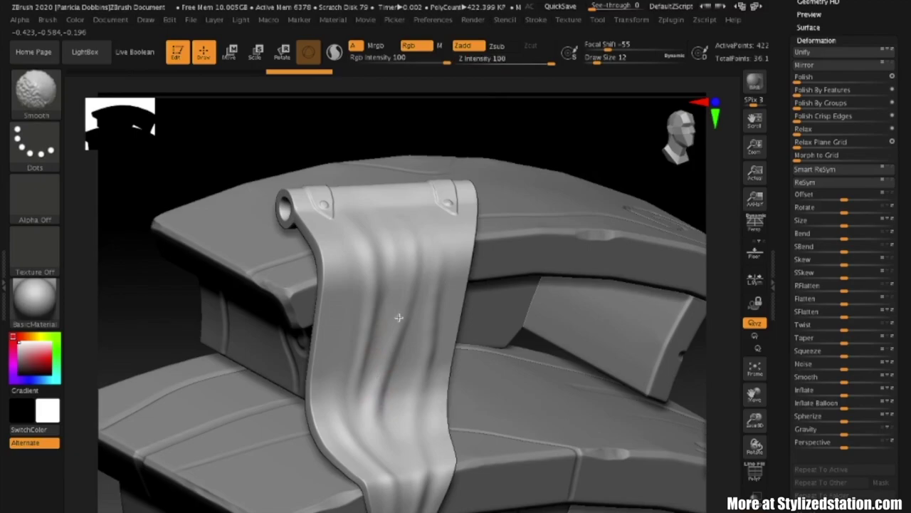
pyautogui.moveTo(505, 130); pyautogui.dragTo(369, 435)
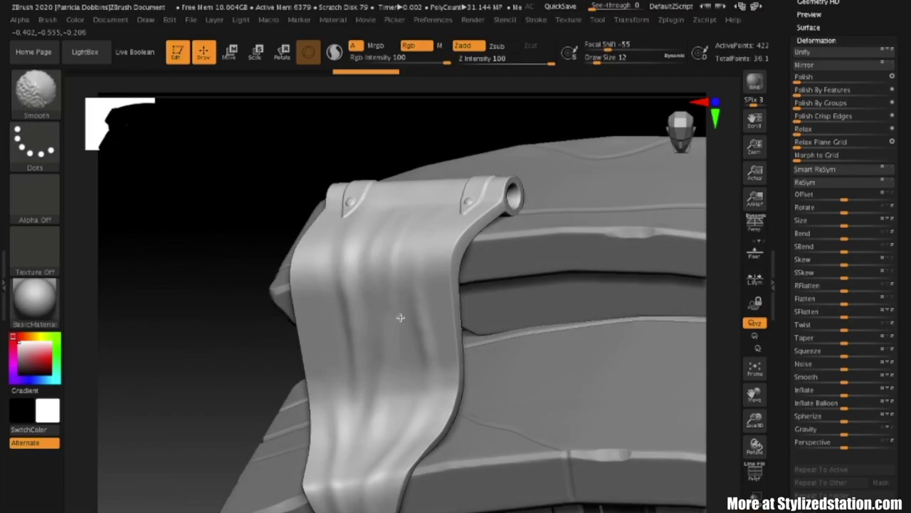
pyautogui.moveTo(212, 433); pyautogui.dragTo(297, 403)
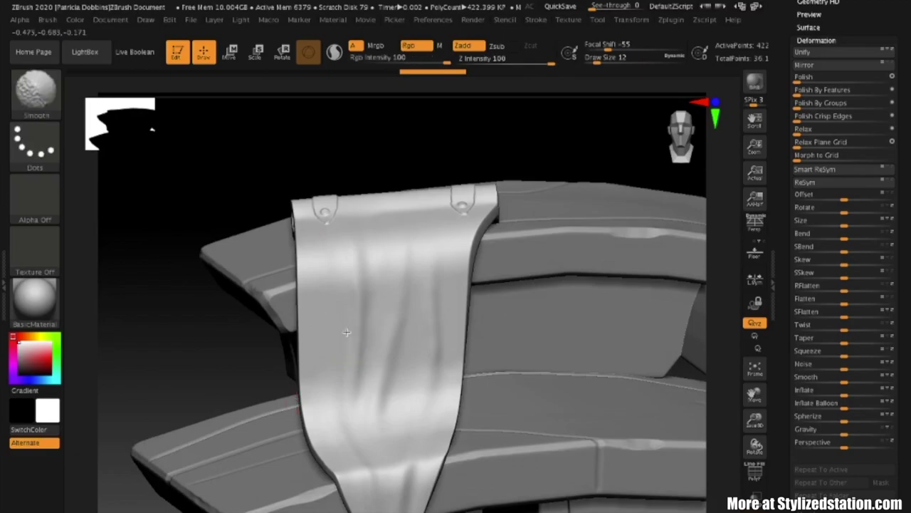
pyautogui.press('shift')
# Step: Smooth the lower folds where the cloth bends over the lower roof board, and check them from both sides
pyautogui.click(754, 368)
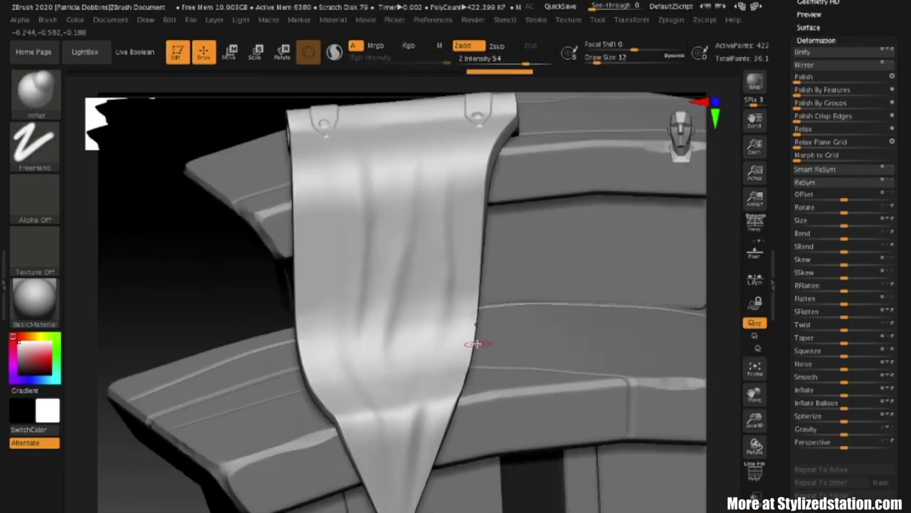
pyautogui.moveTo(230, 299)
pyautogui.mouseDown(button='right')
pyautogui.moveTo(254, 275)
pyautogui.moveTo(248, 292)
pyautogui.moveTo(407, 368)
pyautogui.mouseUp(button='right')
pyautogui.press('shift')
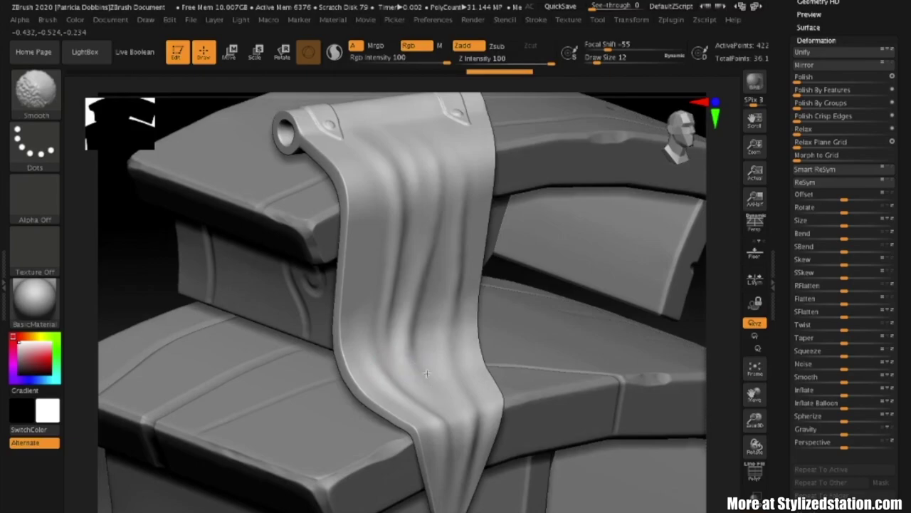
pyautogui.moveTo(114, 296)
pyautogui.mouseDown(button='right')
pyautogui.moveTo(132, 249)
pyautogui.moveTo(110, 234)
pyautogui.moveTo(76, 243)
pyautogui.moveTo(78, 280)
pyautogui.moveTo(107, 276)
pyautogui.moveTo(114, 264)
pyautogui.moveTo(86, 254)
pyautogui.moveTo(702, 397)
pyautogui.mouseUp(button='right')
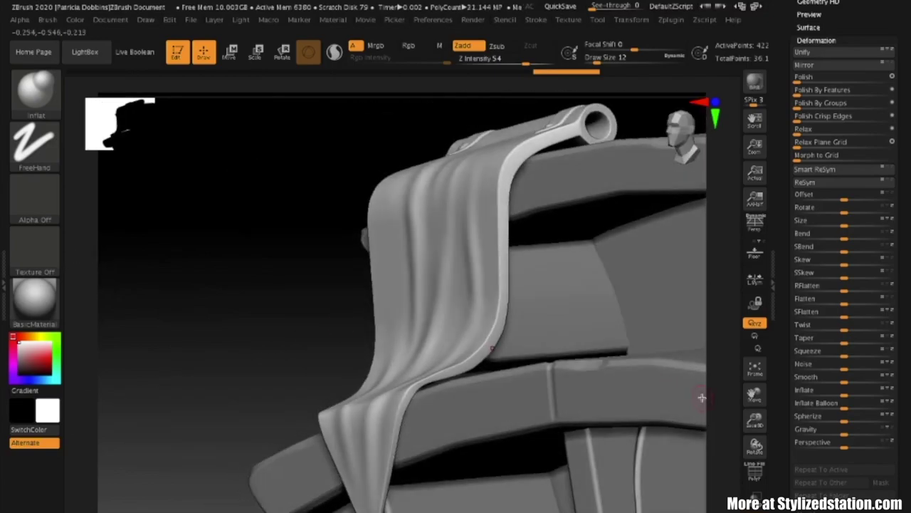
pyautogui.click(755, 368)
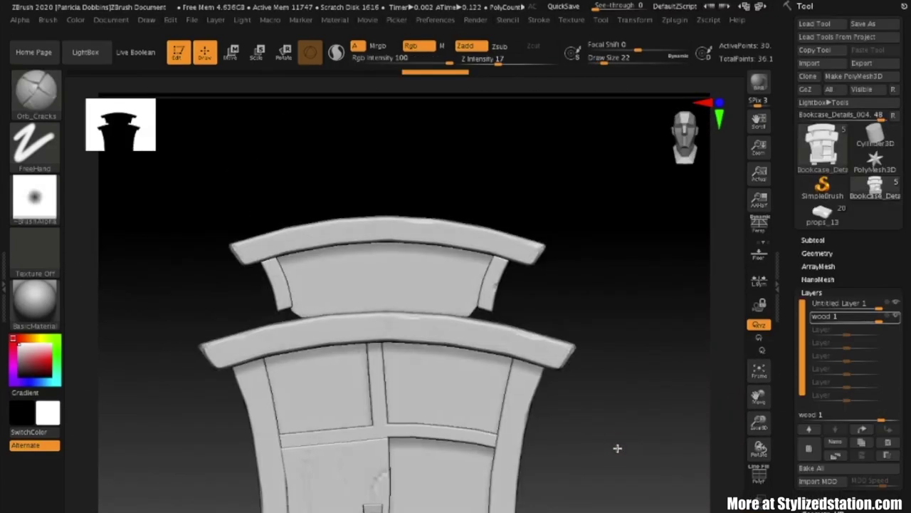
# Step: Turn off the wood 1 layer to hide the sculpted wood grain on the bookcase
pyautogui.moveTo(616, 443); pyautogui.dragTo(606, 459, button='right')
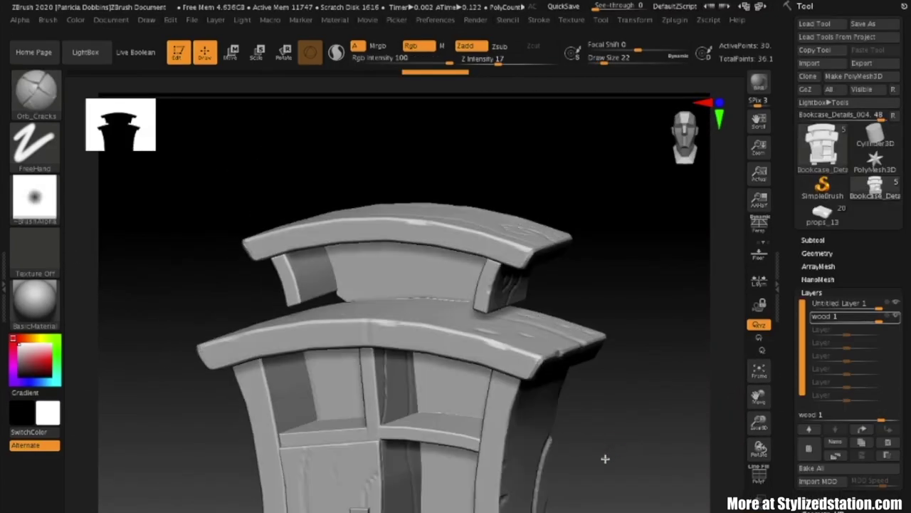
pyautogui.moveTo(759, 396); pyautogui.dragTo(570, 325)
pyautogui.click(759, 370)
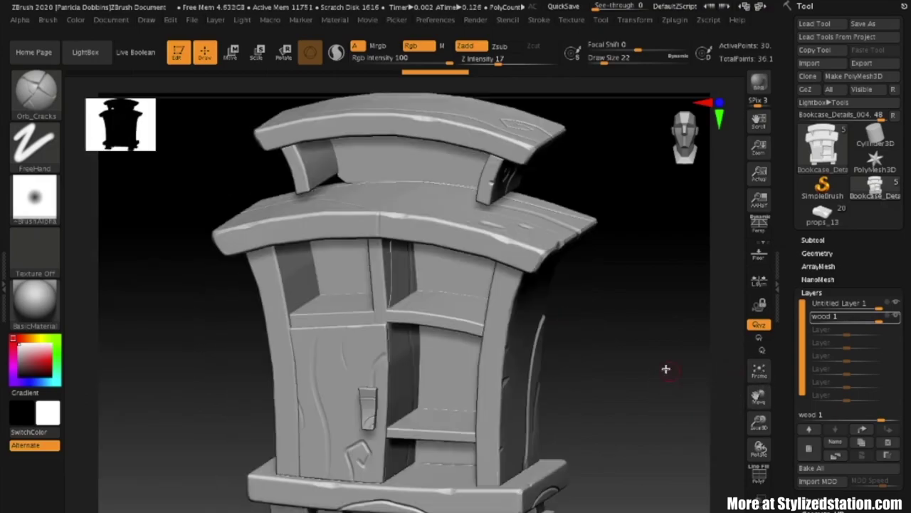
pyautogui.moveTo(660, 370); pyautogui.dragTo(619, 403)
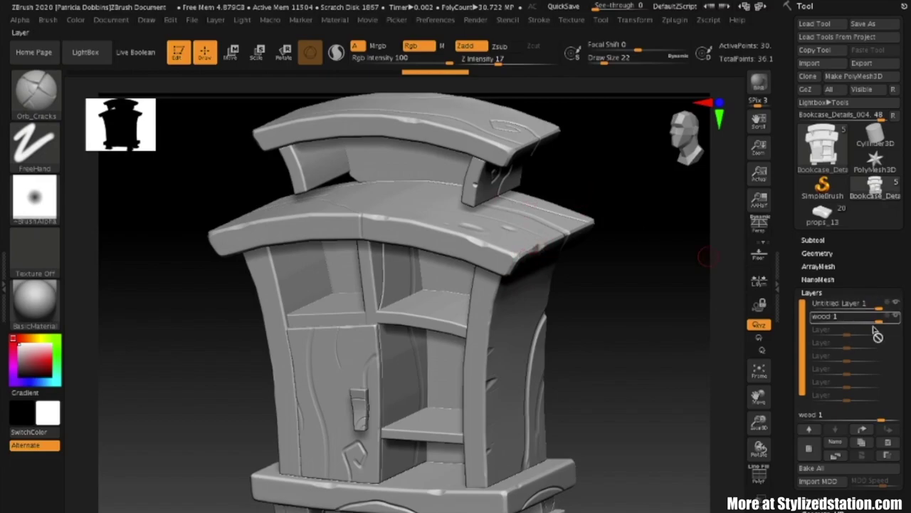
pyautogui.moveTo(895, 320)
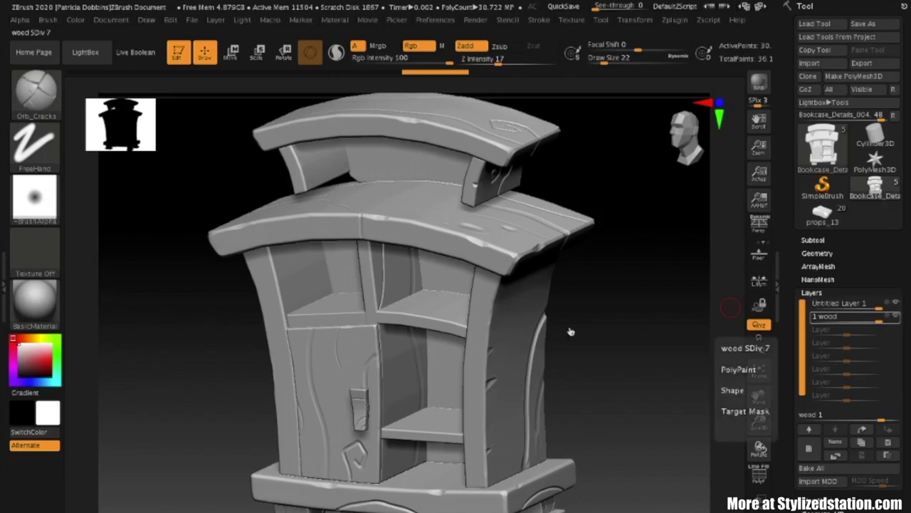
pyautogui.moveTo(623, 353); pyautogui.dragTo(514, 344)
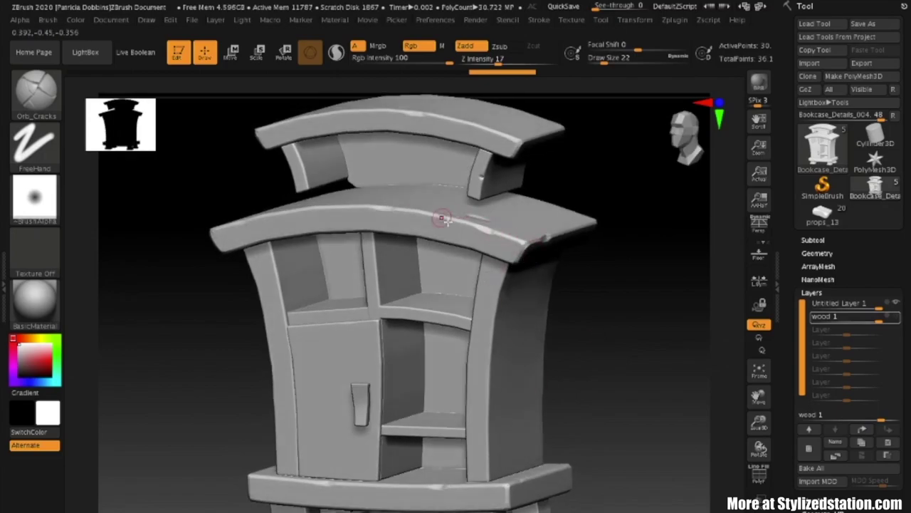
# Step: Examine the chips and dents along the front edge and corner of the bookcase's lower roof board
pyautogui.moveTo(760, 423); pyautogui.dragTo(759, 448)
pyautogui.moveTo(752, 387); pyautogui.dragTo(641, 392)
pyautogui.moveTo(454, 299); pyautogui.dragTo(446, 325)
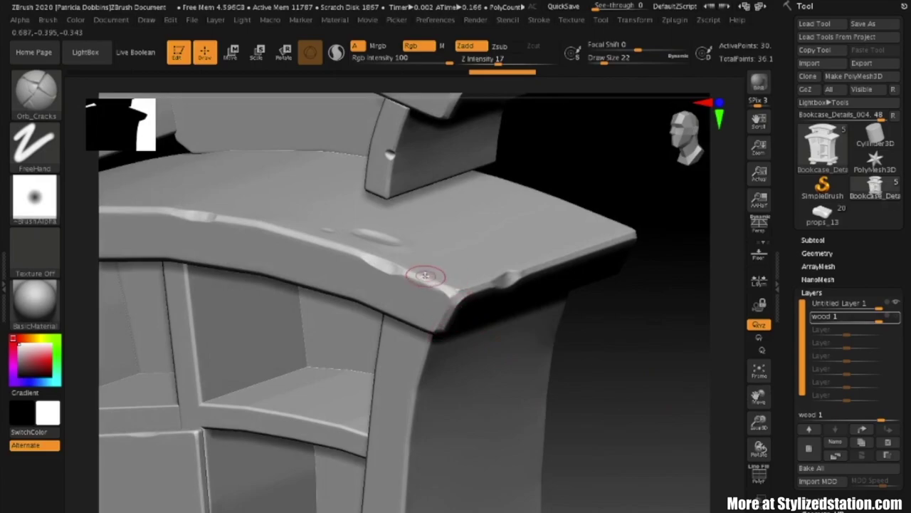
pyautogui.click(761, 374)
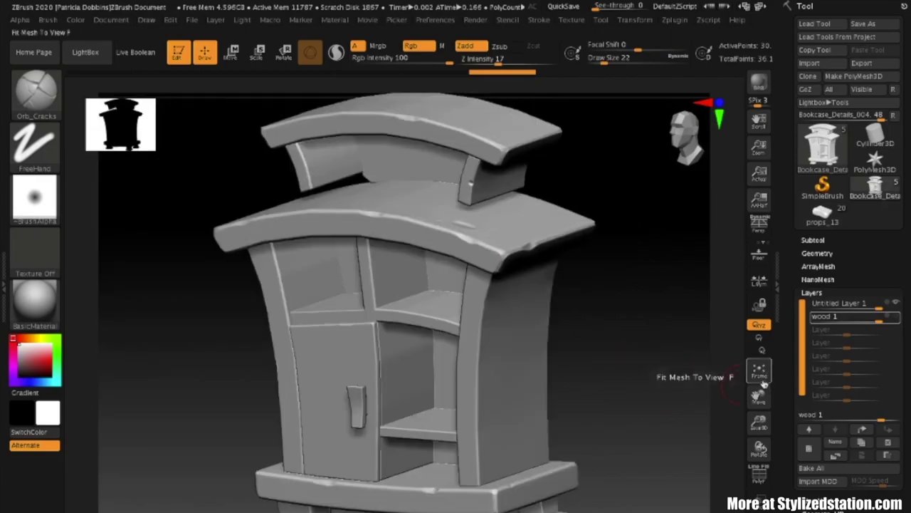
pyautogui.moveTo(632, 369); pyautogui.dragTo(611, 358)
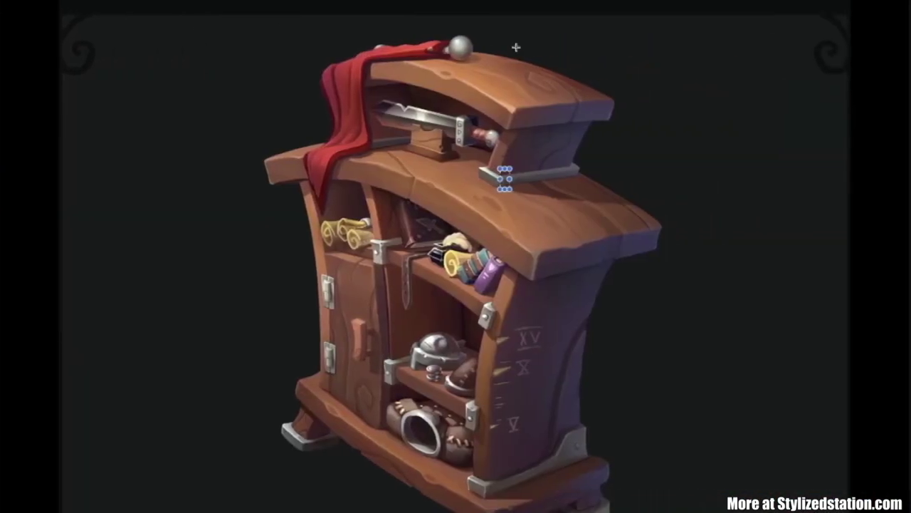
# Step: Switch to the concept art and mark the chipped edges and dents on the roof boards and base to study them
pyautogui.moveTo(422, 62); pyautogui.dragTo(461, 86)
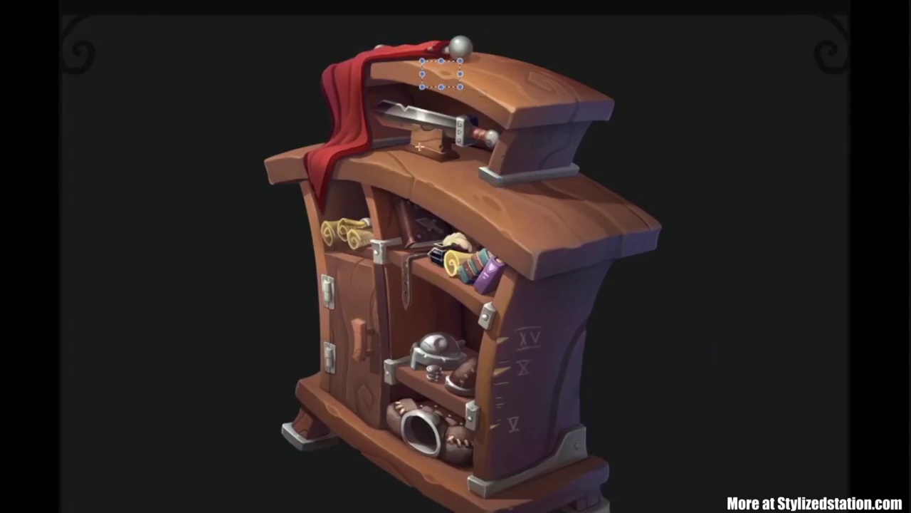
pyautogui.moveTo(422, 174); pyautogui.dragTo(447, 194)
pyautogui.moveTo(494, 220); pyautogui.dragTo(525, 253)
pyautogui.moveTo(595, 258); pyautogui.dragTo(553, 226)
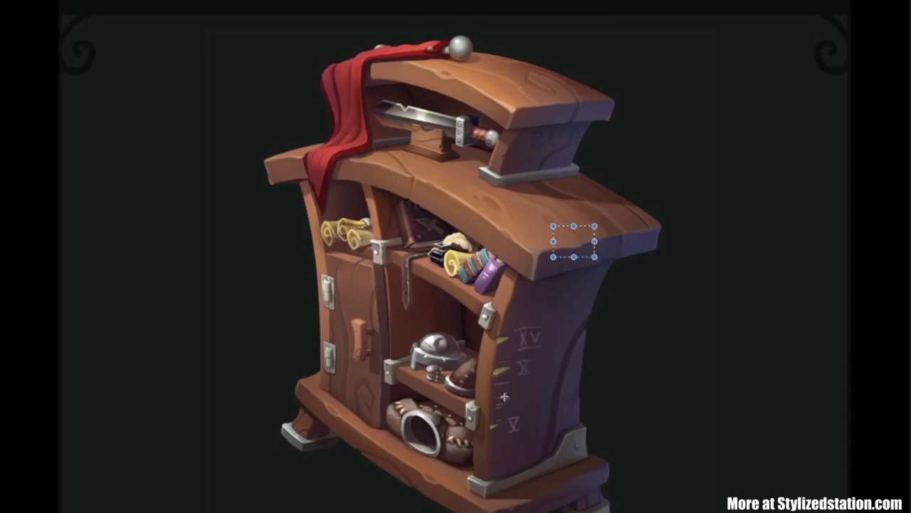
pyautogui.moveTo(503, 511); pyautogui.dragTo(522, 507)
pyautogui.moveTo(413, 466); pyautogui.dragTo(443, 483)
pyautogui.moveTo(320, 400); pyautogui.dragTo(350, 431)
pyautogui.moveTo(292, 149); pyautogui.dragTo(249, 143)
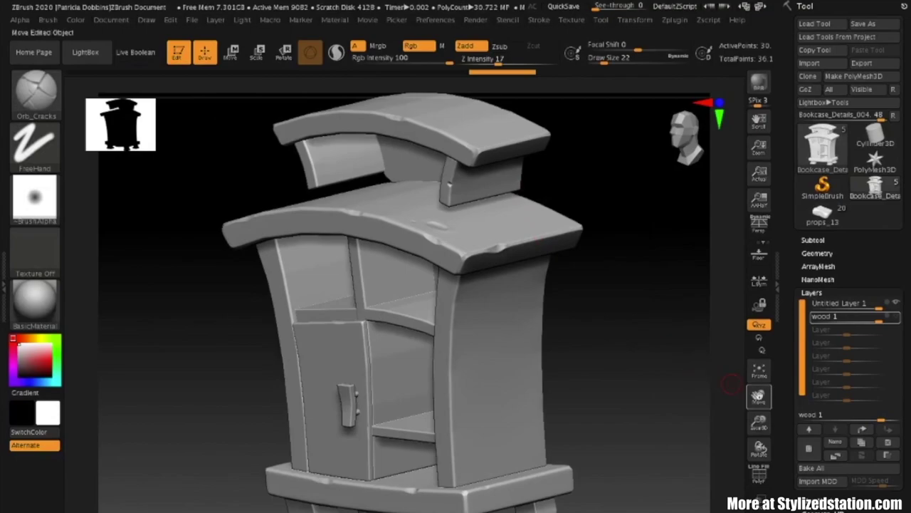
# Step: Return to ZBrush and try out the TrimDynamic, TrimAdaptive, Orb_Slash02 and OrbFlatten_Edge brush selections in turn
pyautogui.click(759, 371)
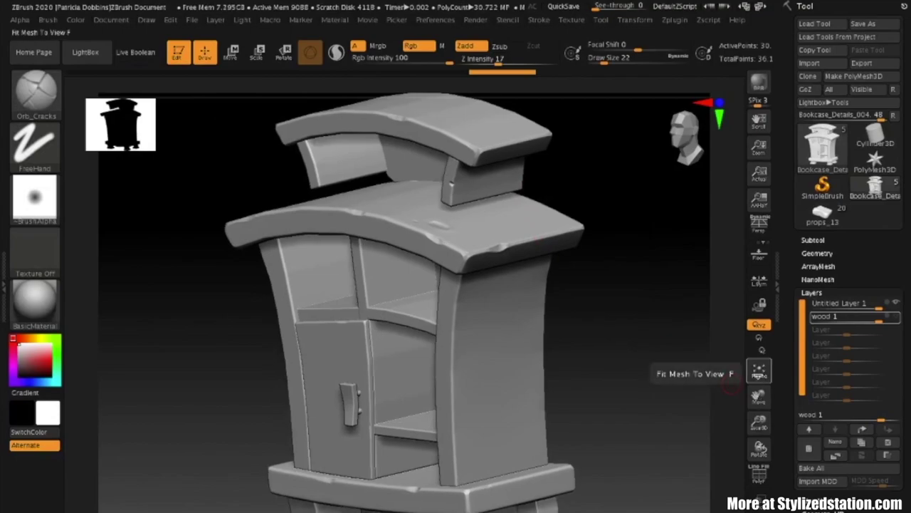
pyautogui.press('b')
pyautogui.press('t')
pyautogui.press('d')
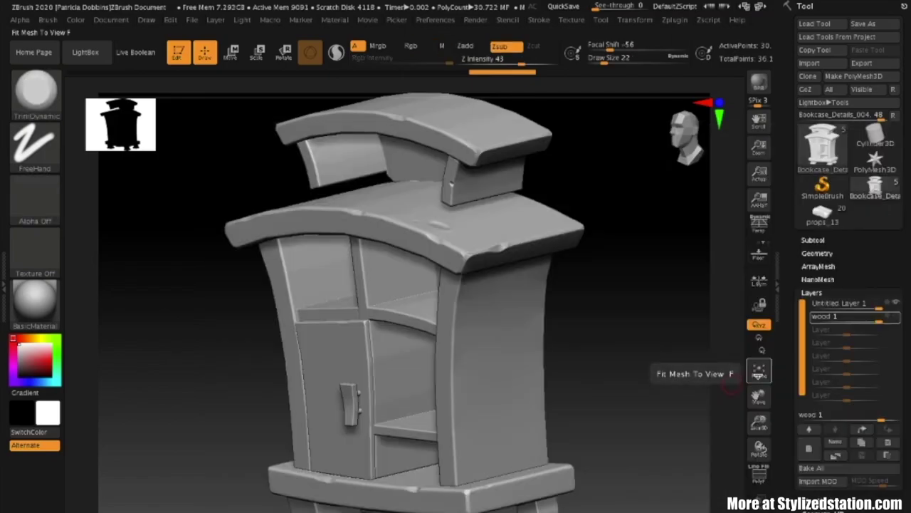
pyautogui.press('b')
pyautogui.press('t')
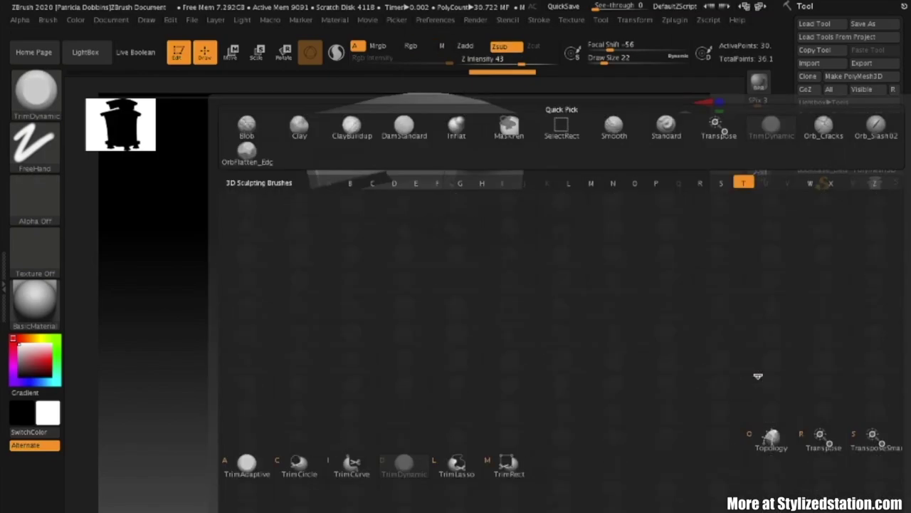
pyautogui.press('a')
pyautogui.press('b')
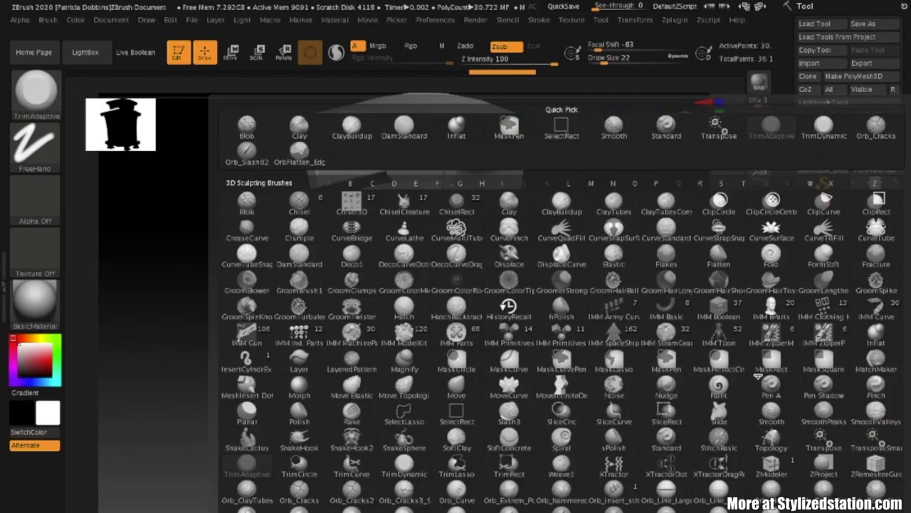
pyautogui.press('o')
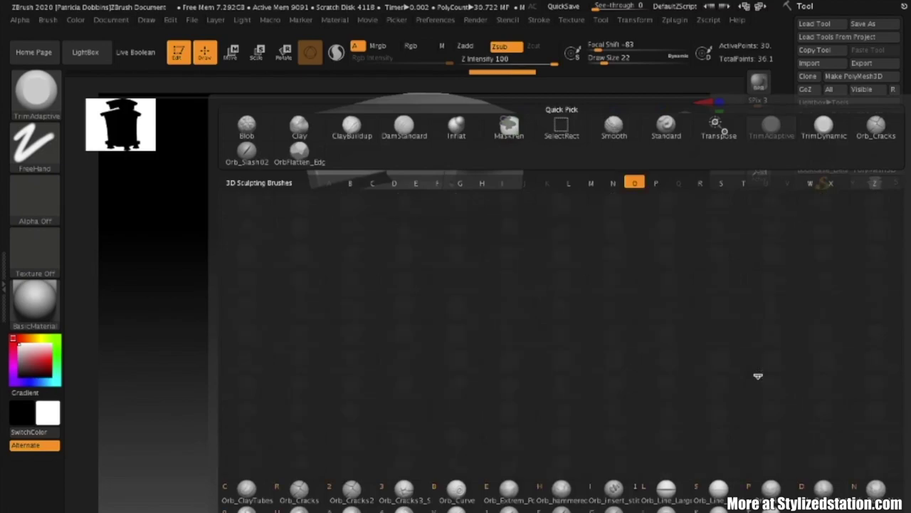
pyautogui.press('0')
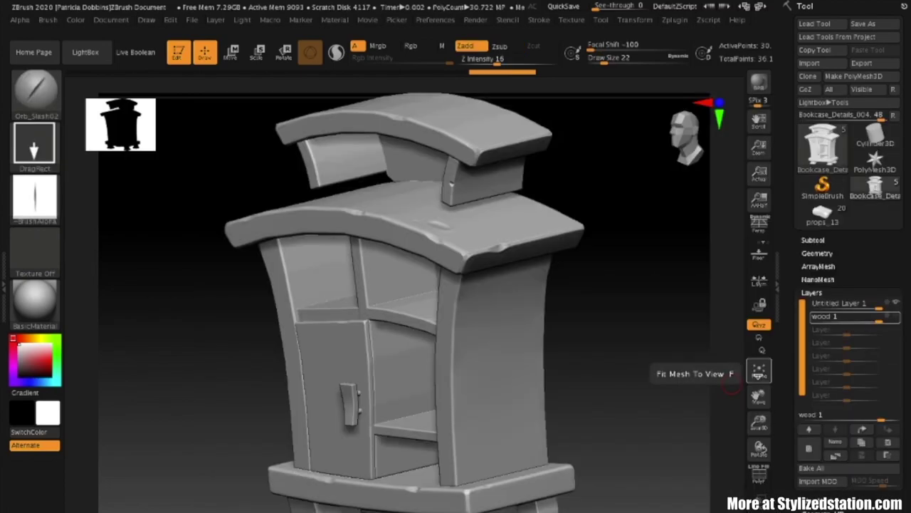
pyautogui.press('b')
pyautogui.press('o')
pyautogui.press('f')
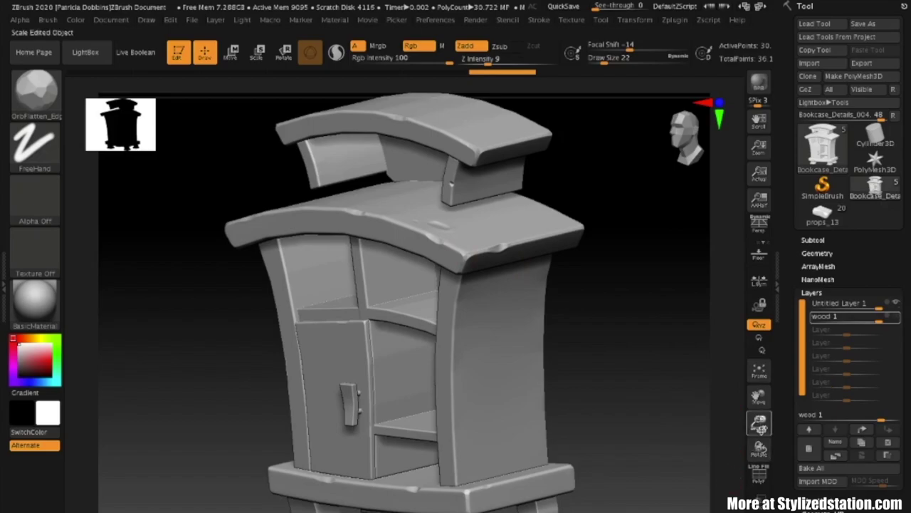
# Step: Select the TrimDynamic brush and set Untitled Layer 1 to record for sculpting the lower roof board's front corner
pyautogui.moveTo(759, 424); pyautogui.dragTo(766, 458)
pyautogui.moveTo(759, 388); pyautogui.dragTo(757, 456)
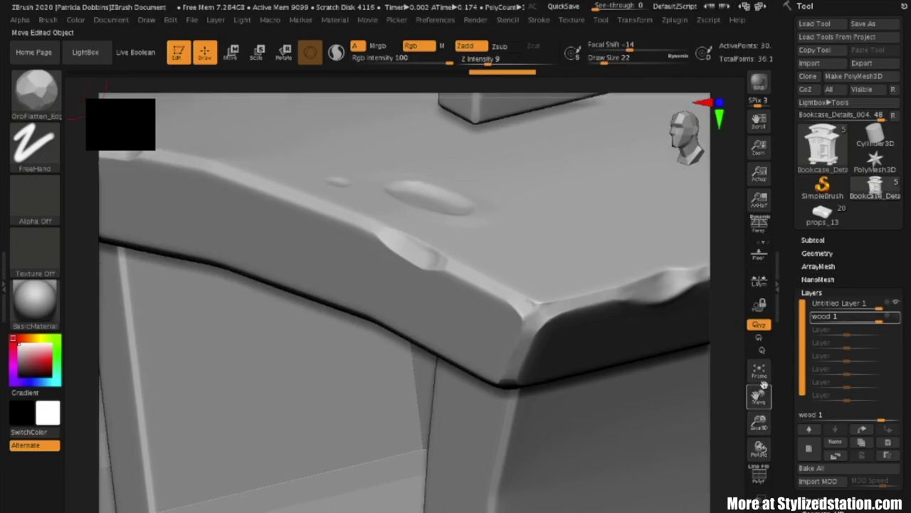
pyautogui.moveTo(758, 392); pyautogui.dragTo(717, 401)
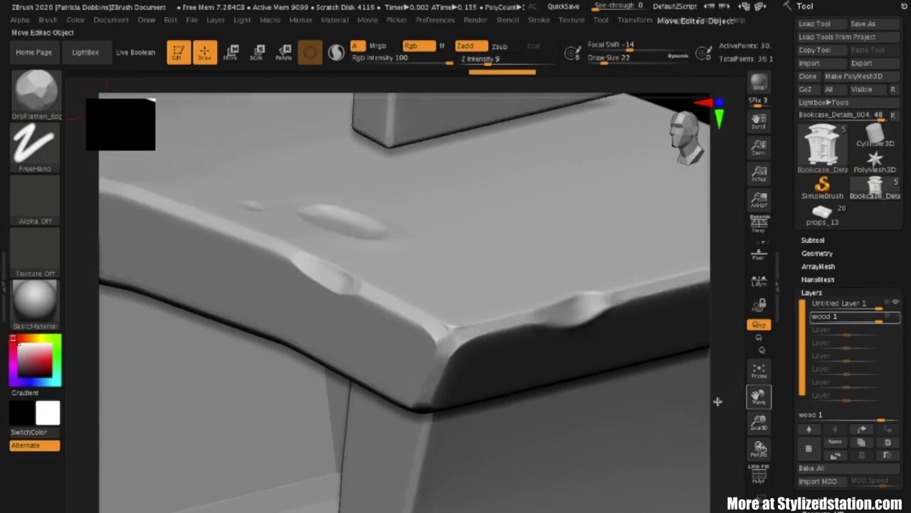
pyautogui.press('t')
pyautogui.click(662, 421)
pyautogui.press('b')
pyautogui.press('t')
pyautogui.press('d')
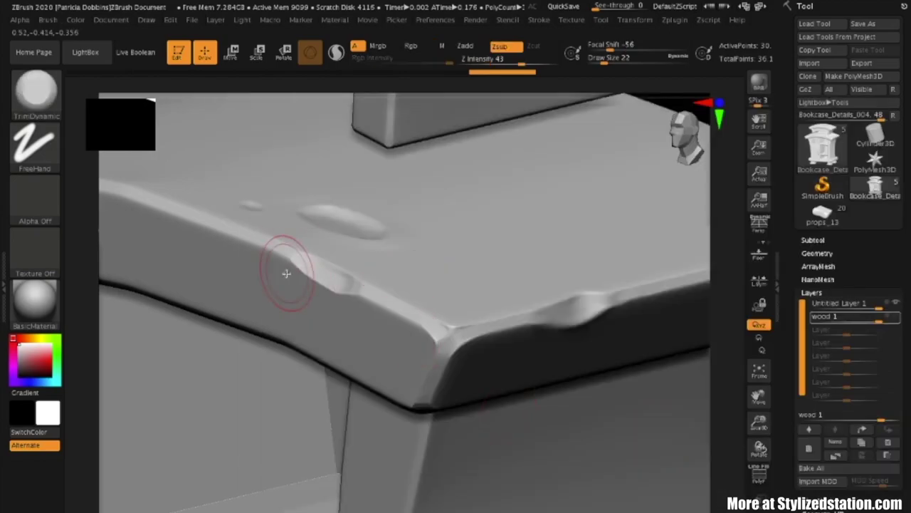
pyautogui.press('space')
pyautogui.moveTo(443, 338); pyautogui.dragTo(448, 338)
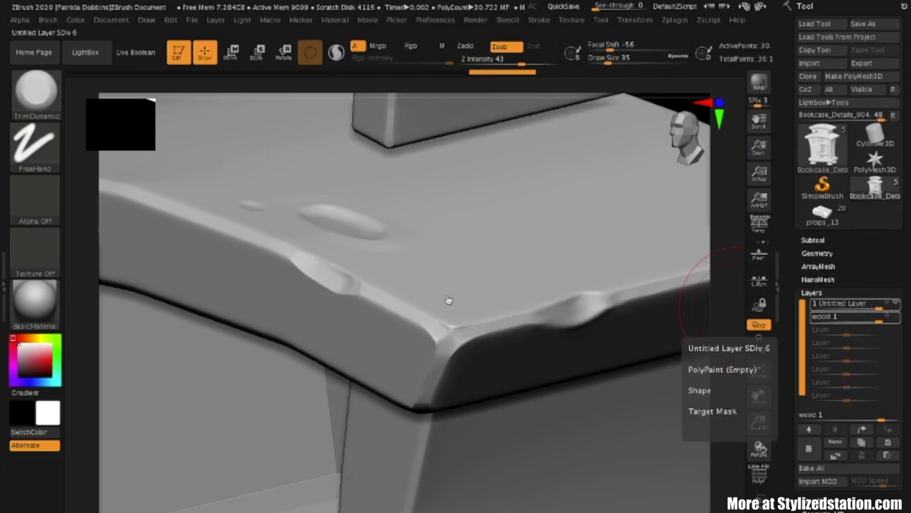
# Step: Try a wide TrimDynamic cut across the lower roof board's front corner at draw size 35, and undo it
pyautogui.moveTo(448, 333); pyautogui.dragTo(439, 334)
pyautogui.press('ctrl')
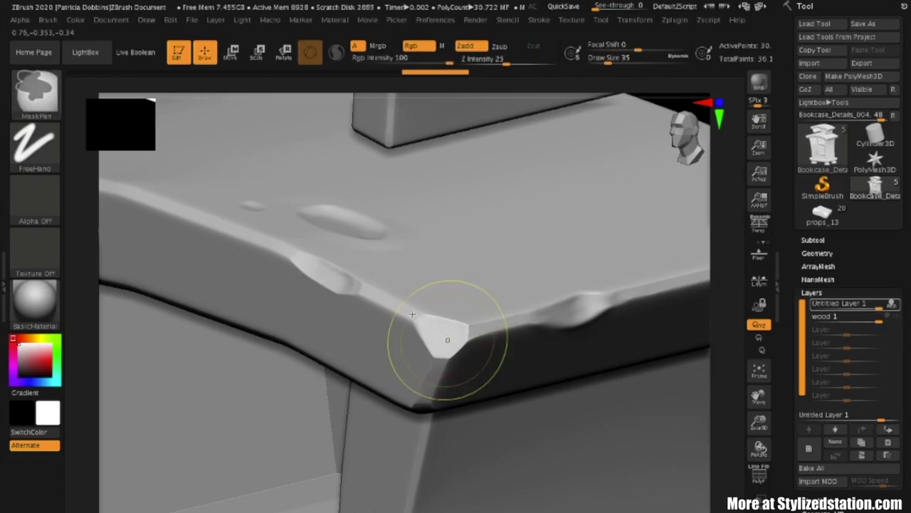
pyautogui.hotkey('ctrl', 'z')
# Step: Reduce the draw size to 14 and chip away the front corner of the lower roof board with TrimDynamic
pyautogui.press('space')
pyautogui.moveTo(433, 325); pyautogui.dragTo(445, 332)
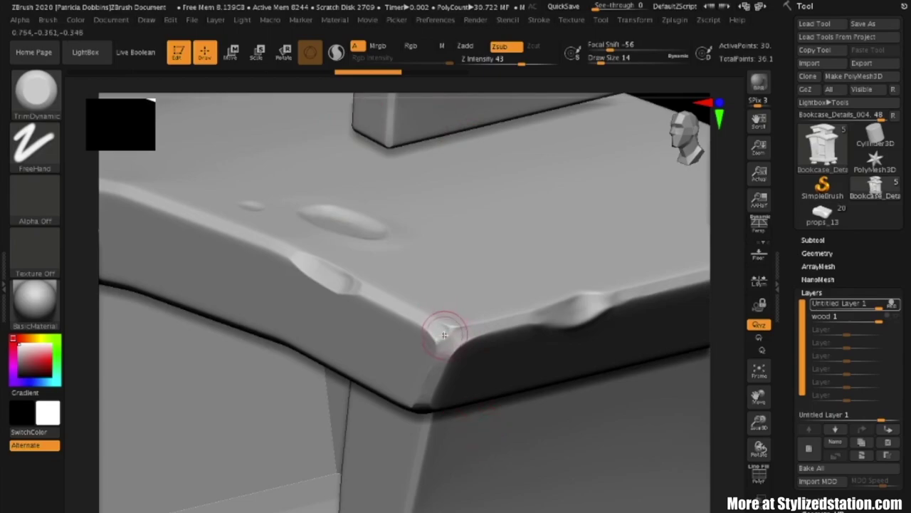
pyautogui.moveTo(440, 341); pyautogui.dragTo(418, 321)
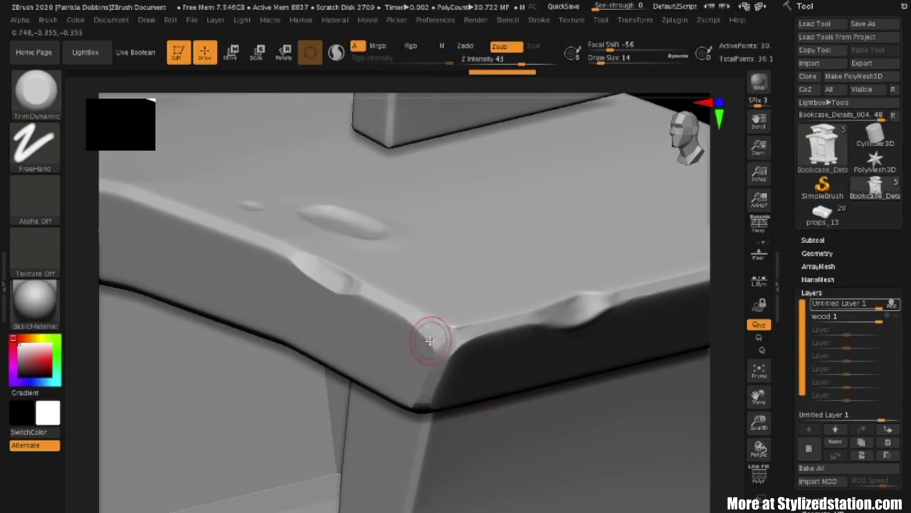
pyautogui.moveTo(435, 351)
pyautogui.mouseDown()
pyautogui.moveTo(427, 329)
pyautogui.moveTo(427, 380)
pyautogui.mouseUp()
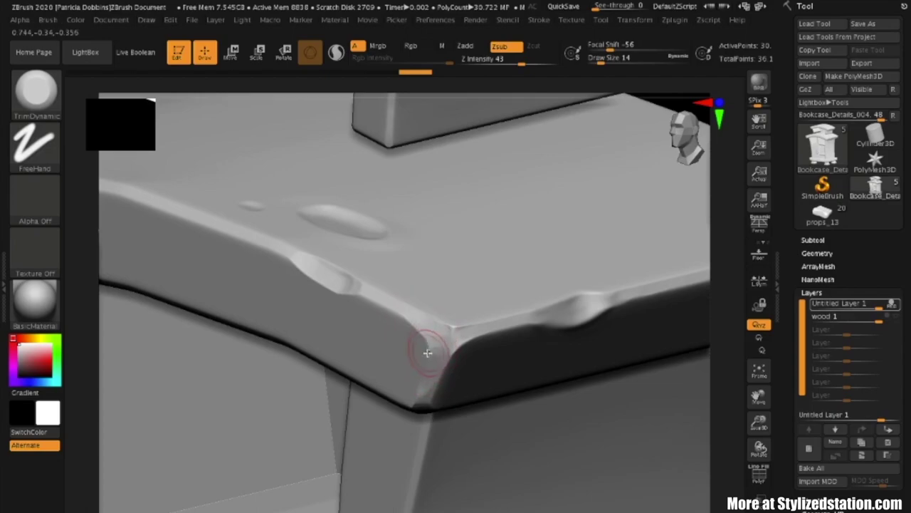
pyautogui.moveTo(423, 376); pyautogui.dragTo(420, 398)
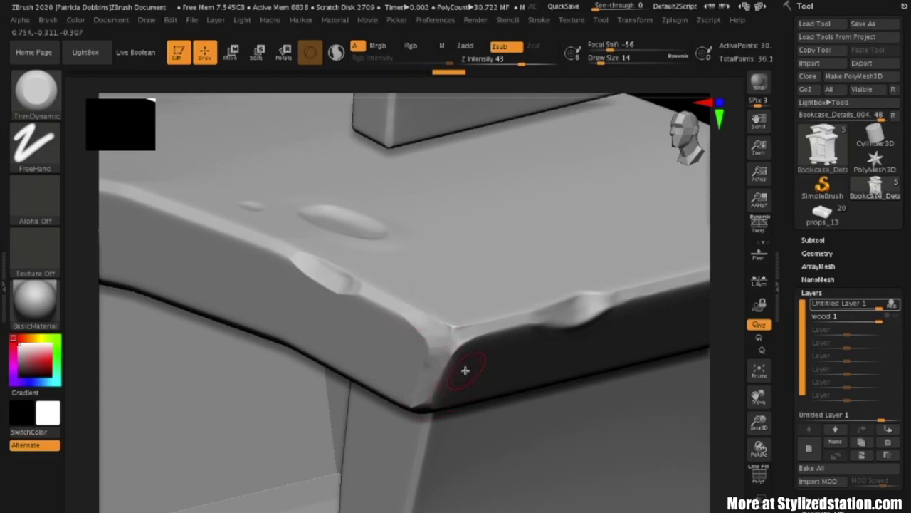
# Step: Flatten the chipped planes of the corner and its adjoining front edge with the OrbFlatten_Edge brush
pyautogui.press('b')
pyautogui.press('o')
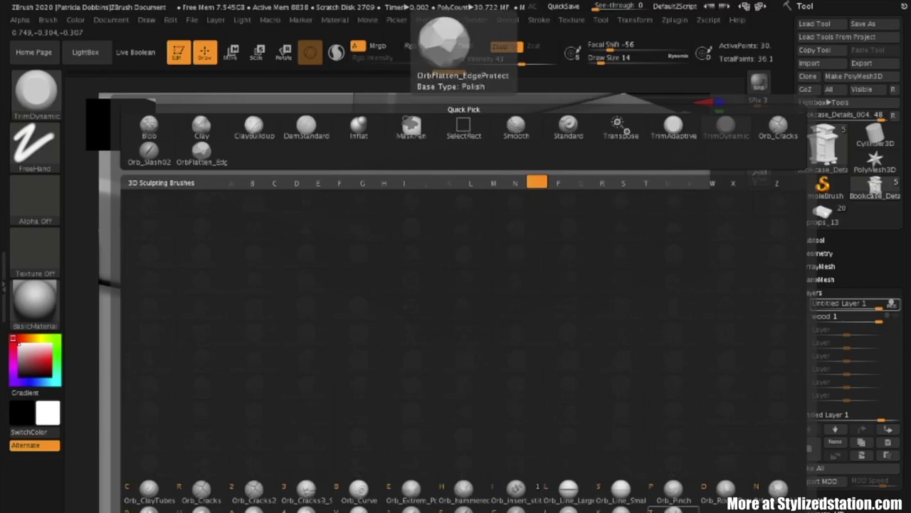
pyautogui.click(668, 509)
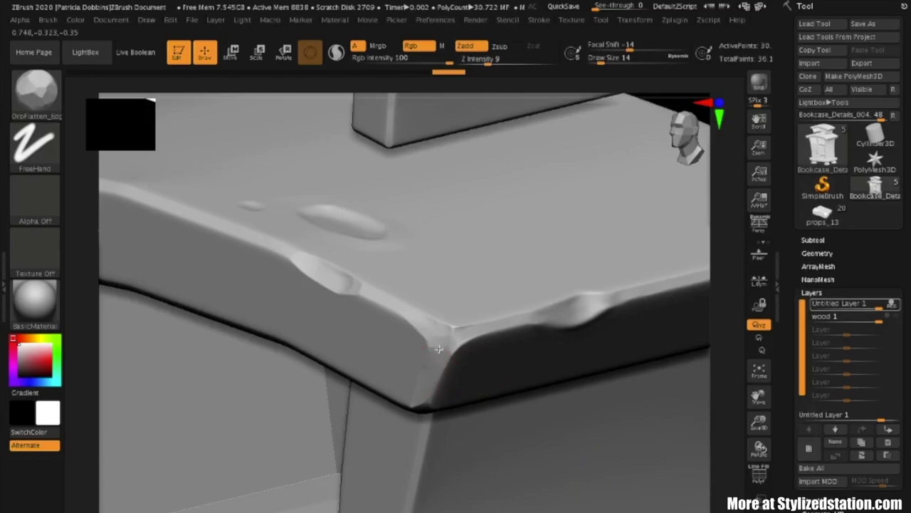
pyautogui.moveTo(437, 347)
pyautogui.mouseDown()
pyautogui.moveTo(428, 328)
pyautogui.moveTo(438, 341)
pyautogui.mouseUp()
pyautogui.moveTo(436, 385)
pyautogui.mouseDown()
pyautogui.moveTo(420, 390)
pyautogui.moveTo(428, 331)
pyautogui.moveTo(386, 303)
pyautogui.mouseUp()
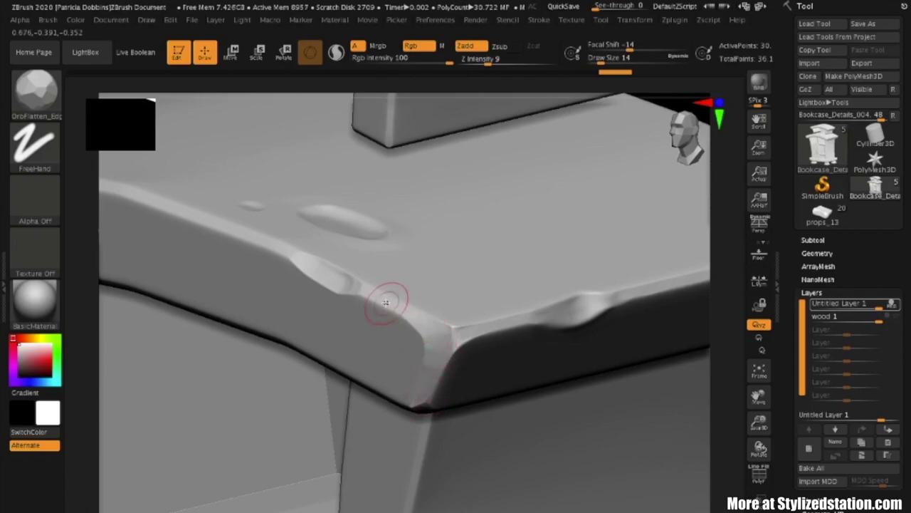
pyautogui.moveTo(417, 408); pyautogui.dragTo(424, 341)
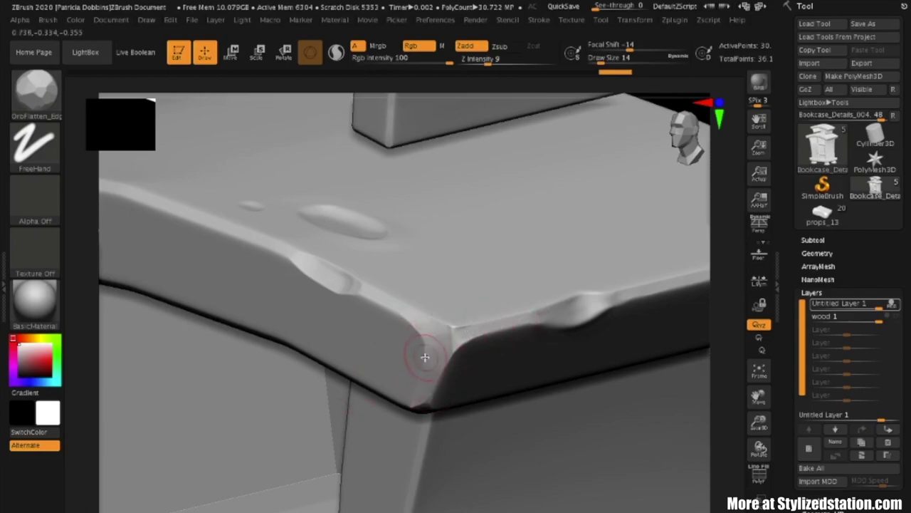
# Step: Smooth the top of the chipped corner and set the Smooth brush's Z intensity to 12
pyautogui.press('shift')
pyautogui.moveTo(435, 323)
pyautogui.mouseDown()
pyautogui.moveTo(427, 319)
pyautogui.moveTo(434, 331)
pyautogui.mouseUp()
pyautogui.press('ctrl')
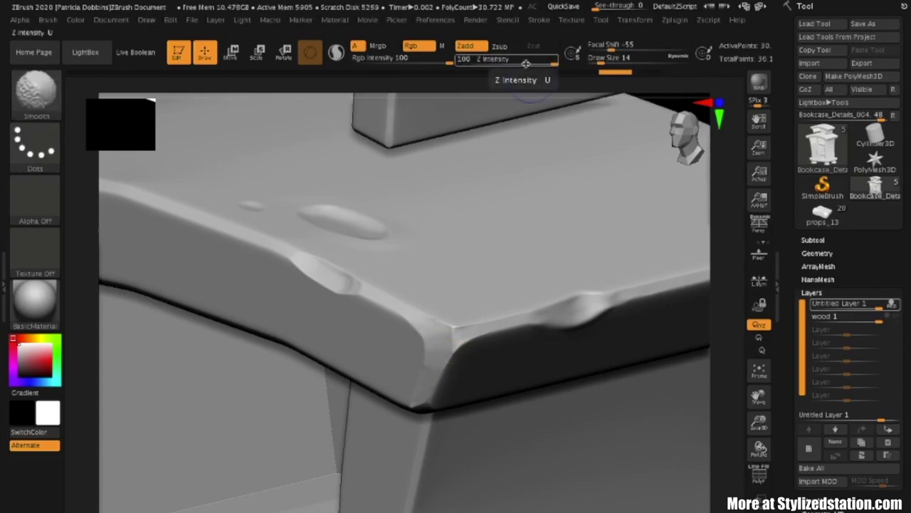
pyautogui.keyDown('shift'); pyautogui.moveTo(524, 63); pyautogui.dragTo(506, 65); pyautogui.keyUp('shift')
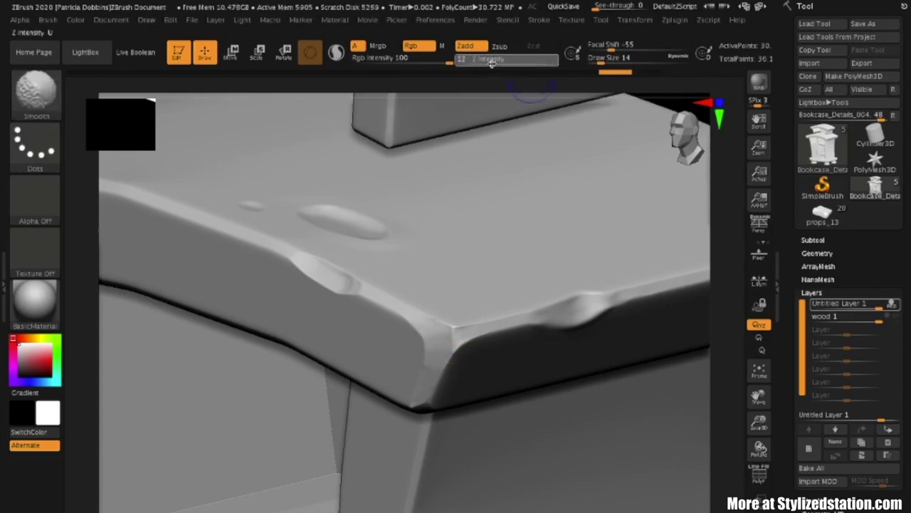
pyautogui.write('12')
pyautogui.press('Return')
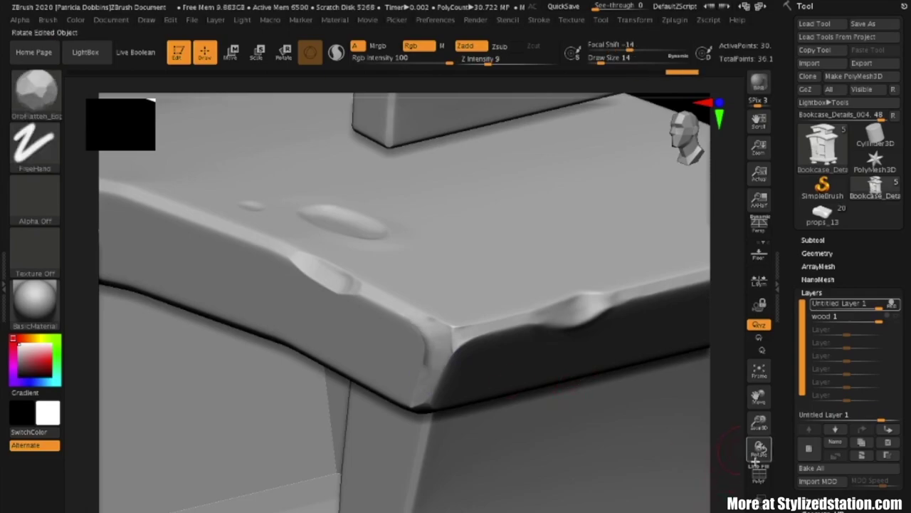
# Step: Refine the chipped corner from several angles by flattening its facets and lightly smoothing them
pyautogui.moveTo(759, 449); pyautogui.dragTo(749, 468)
pyautogui.press('shift')
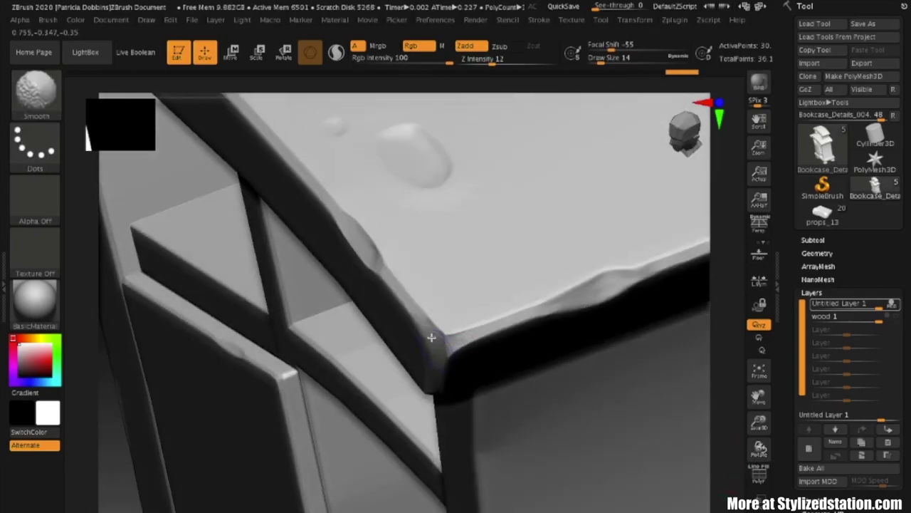
pyautogui.moveTo(759, 449)
pyautogui.mouseDown()
pyautogui.moveTo(775, 432)
pyautogui.moveTo(770, 441)
pyautogui.moveTo(752, 420)
pyautogui.moveTo(759, 447)
pyautogui.moveTo(727, 435)
pyautogui.mouseUp()
pyautogui.moveTo(462, 391); pyautogui.dragTo(515, 451)
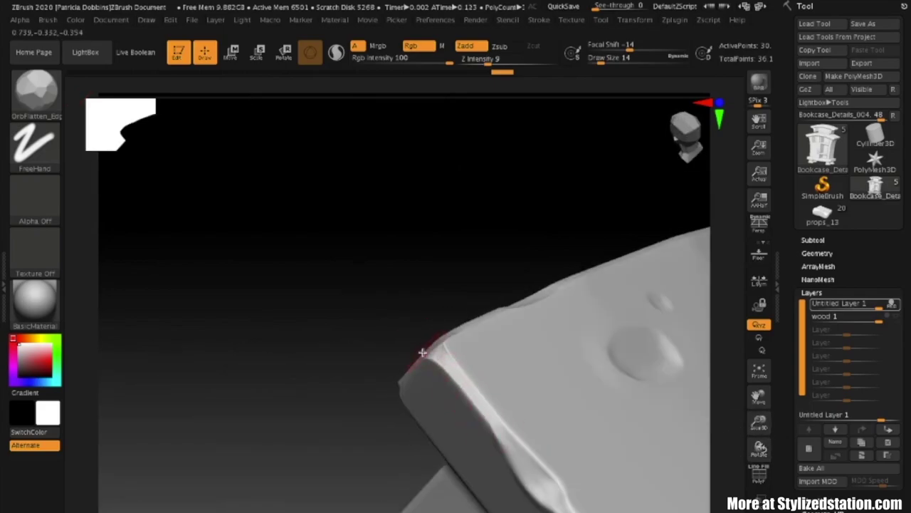
pyautogui.moveTo(410, 374); pyautogui.dragTo(437, 366)
pyautogui.moveTo(349, 377)
pyautogui.mouseDown()
pyautogui.moveTo(244, 377)
pyautogui.moveTo(266, 369)
pyautogui.moveTo(258, 368)
pyautogui.moveTo(313, 431)
pyautogui.moveTo(357, 423)
pyautogui.moveTo(359, 393)
pyautogui.moveTo(346, 380)
pyautogui.moveTo(413, 391)
pyautogui.mouseUp()
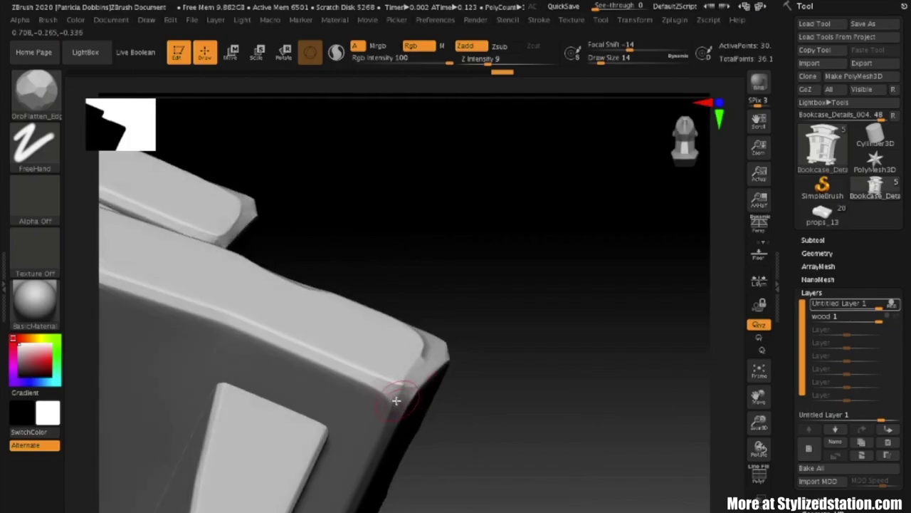
pyautogui.press('shift')
pyautogui.moveTo(484, 391)
pyautogui.mouseDown()
pyautogui.moveTo(500, 384)
pyautogui.moveTo(468, 411)
pyautogui.moveTo(474, 415)
pyautogui.moveTo(466, 369)
pyautogui.mouseUp()
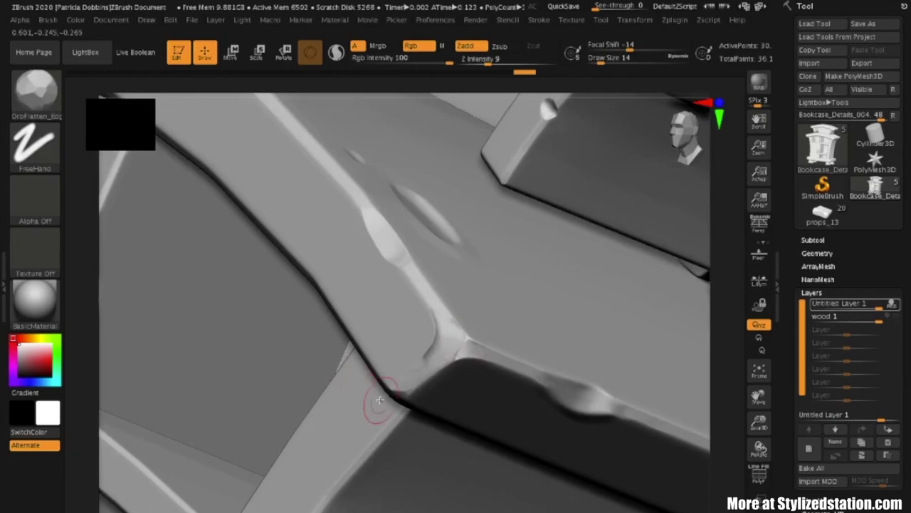
# Step: Switch to the TrimAdaptive brush with draw size 16 for working on the lower roof board's front edge at the side
pyautogui.click(763, 377)
pyautogui.keyDown('shift'); pyautogui.moveTo(636, 403); pyautogui.dragTo(767, 458); pyautogui.keyUp('shift')
pyautogui.moveTo(759, 423); pyautogui.dragTo(775, 482)
pyautogui.moveTo(757, 389); pyautogui.dragTo(766, 402)
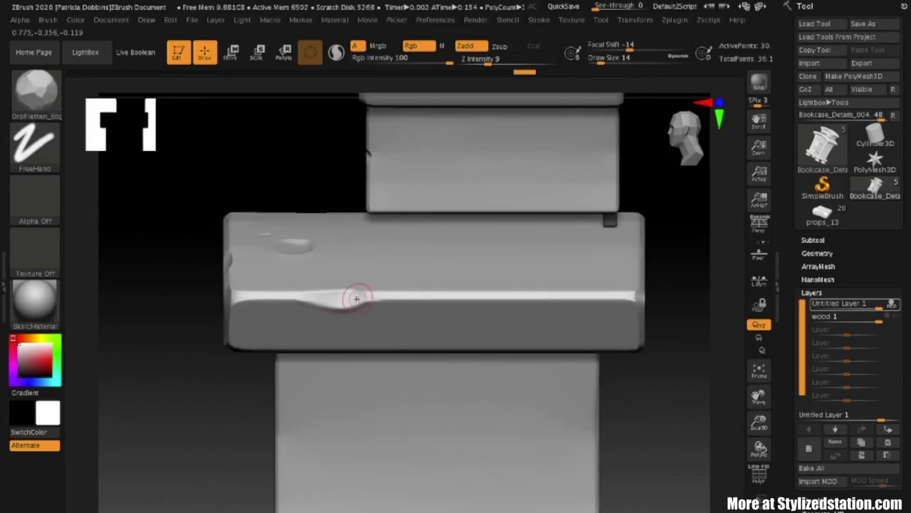
pyautogui.press('b')
pyautogui.press('t')
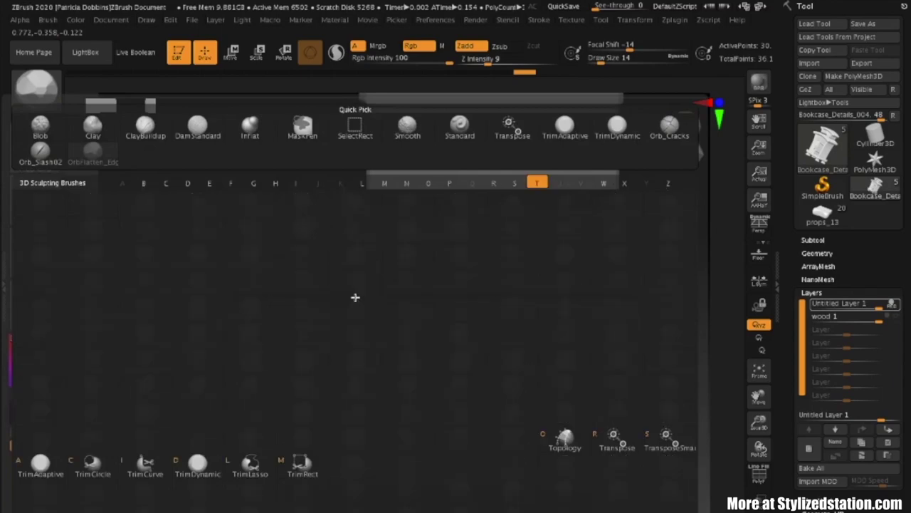
pyautogui.press('a')
pyautogui.press('space')
pyautogui.moveTo(490, 294); pyautogui.dragTo(496, 295)
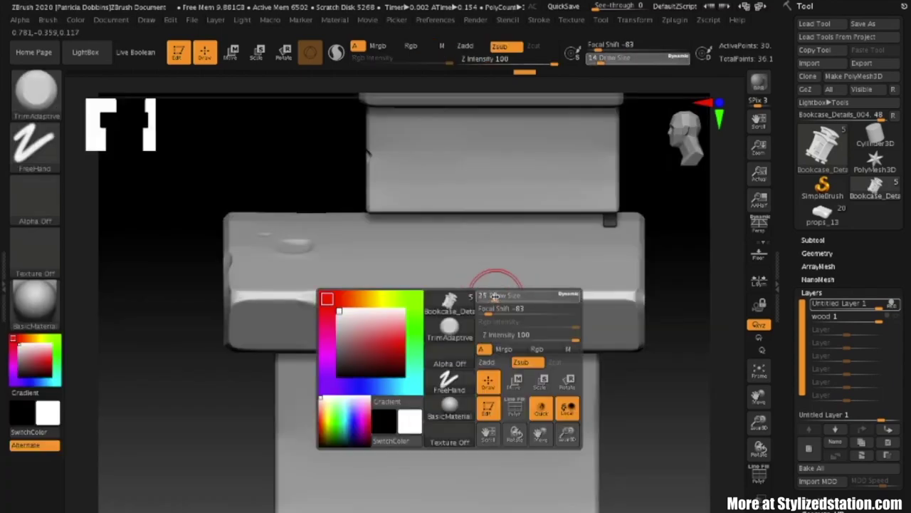
pyautogui.moveTo(759, 425)
pyautogui.mouseDown()
pyautogui.moveTo(749, 416)
pyautogui.moveTo(743, 453)
pyautogui.mouseUp()
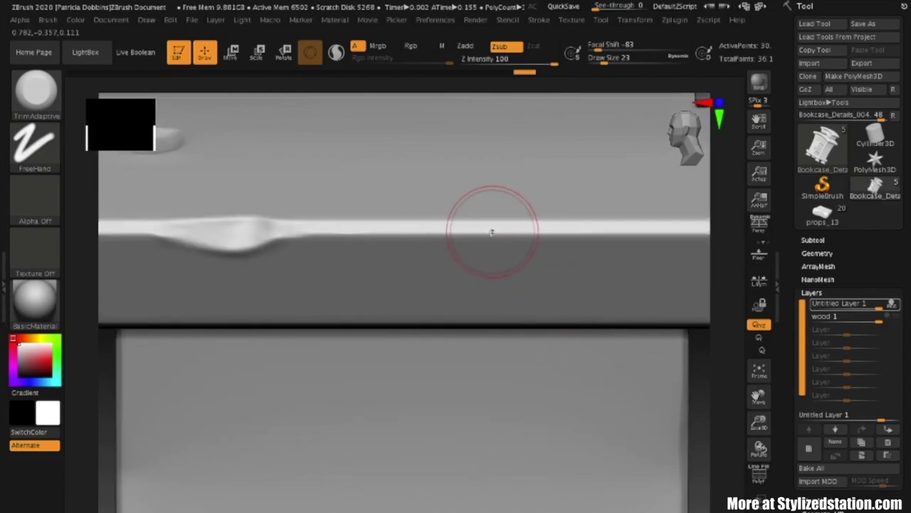
pyautogui.press('space')
pyautogui.moveTo(456, 234); pyautogui.dragTo(455, 229)
# Step: Try a trim cut on the roof board's edge, undo it, and set the TrimAdaptive brush's Z intensity to 20
pyautogui.moveTo(459, 230); pyautogui.dragTo(468, 235)
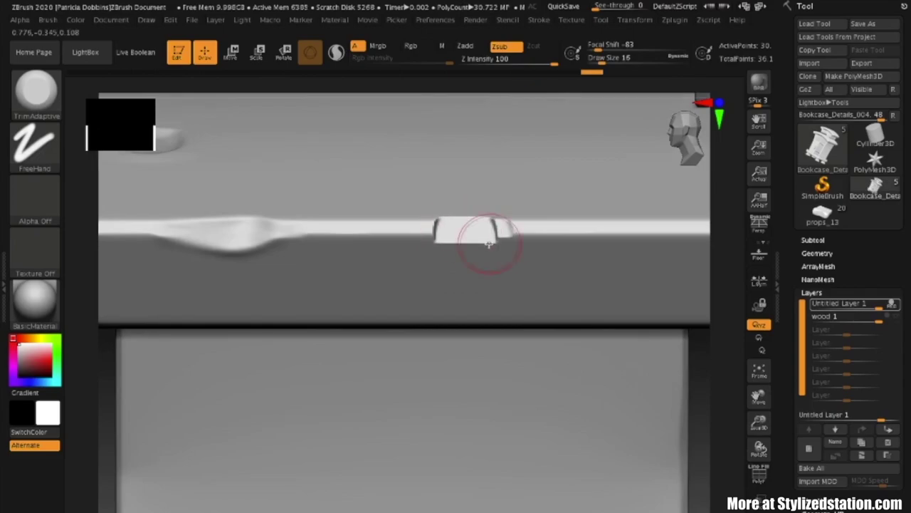
pyautogui.hotkey('ctrl', 'z')
pyautogui.click(511, 64)
pyautogui.write('35')
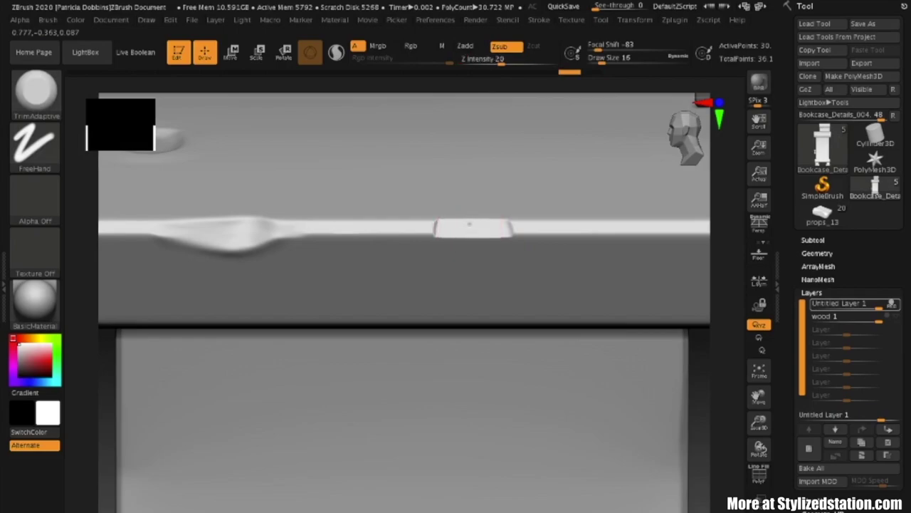
# Step: Trim a shallow flat chip beside the existing one on the roof board's edge and soften its ends with smoothing
pyautogui.click(470, 239)
pyautogui.keyDown('shift'); pyautogui.moveTo(471, 228); pyautogui.dragTo(434, 219); pyautogui.keyUp('shift')
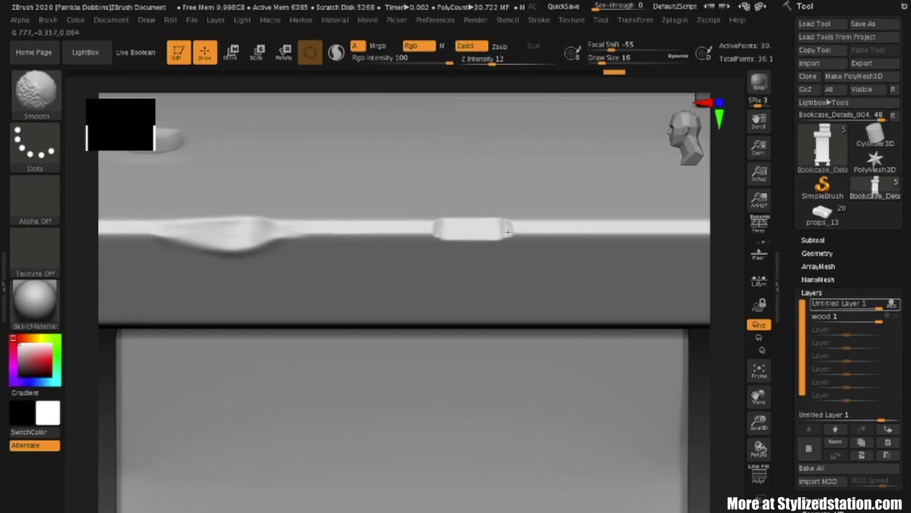
pyautogui.keyDown('shift'); pyautogui.moveTo(476, 239); pyautogui.dragTo(463, 240); pyautogui.keyUp('shift')
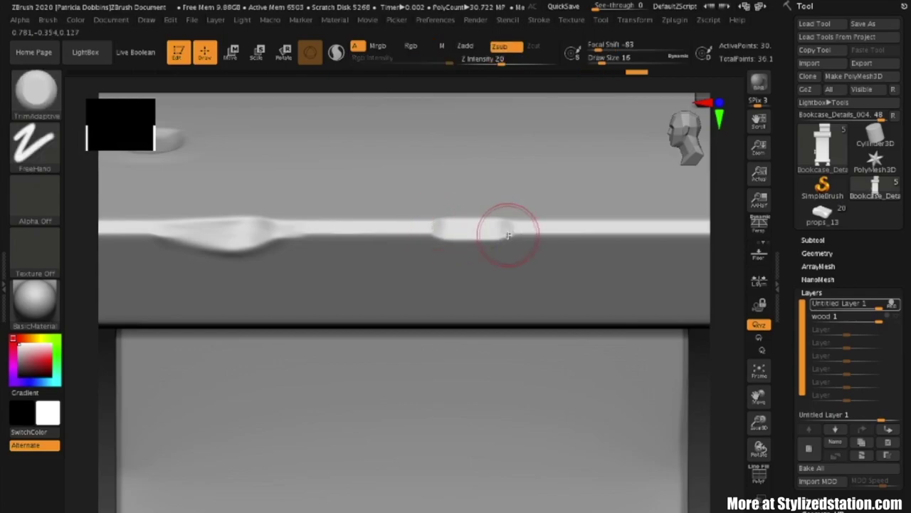
pyautogui.moveTo(502, 226)
pyautogui.keyDown('alt'); pyautogui.mouseDown()
pyautogui.moveTo(427, 223)
pyautogui.moveTo(529, 213)
pyautogui.moveTo(462, 235)
pyautogui.mouseUp(); pyautogui.keyUp('alt')
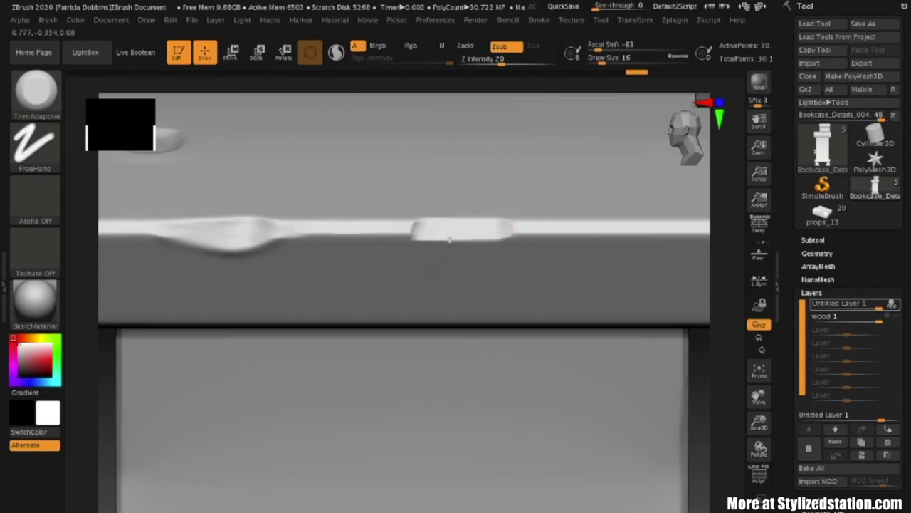
# Step: Frame the whole bookcase and make the wood 1 layer visible
pyautogui.press('ctrl')
pyautogui.moveTo(765, 399)
pyautogui.mouseDown()
pyautogui.moveTo(500, 452)
pyautogui.moveTo(565, 363)
pyautogui.mouseUp()
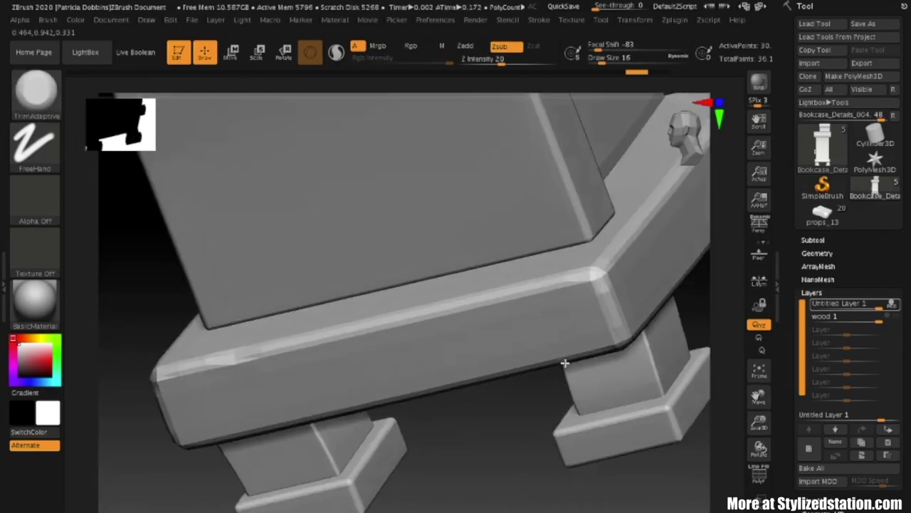
pyautogui.moveTo(565, 363); pyautogui.dragTo(663, 356, button='right')
pyautogui.click(759, 371)
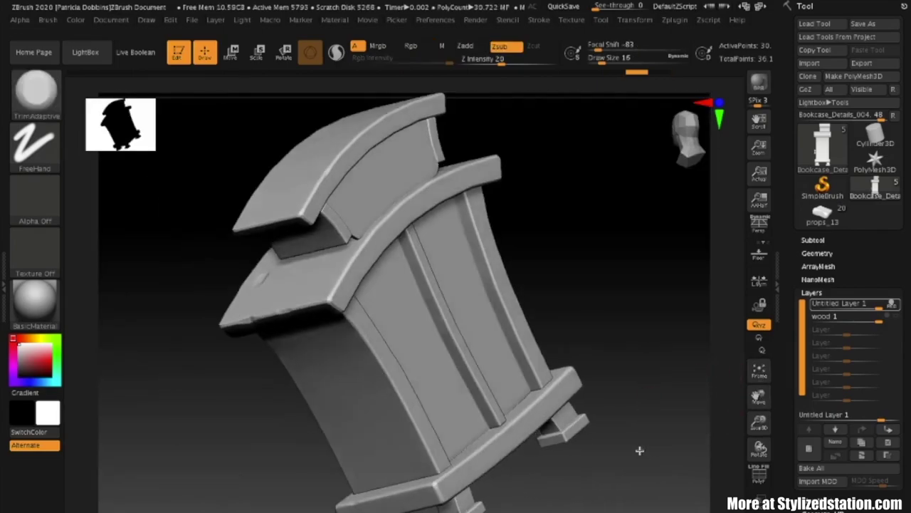
pyautogui.keyDown('shift'); pyautogui.moveTo(642, 453); pyautogui.dragTo(476, 392, button='right'); pyautogui.keyUp('shift')
pyautogui.moveTo(576, 342); pyautogui.dragTo(364, 299, button='right')
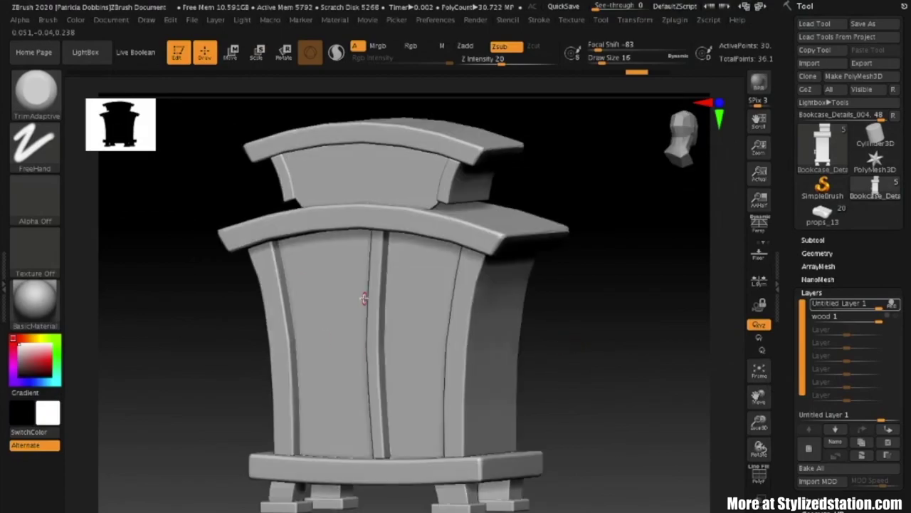
pyautogui.click(897, 320)
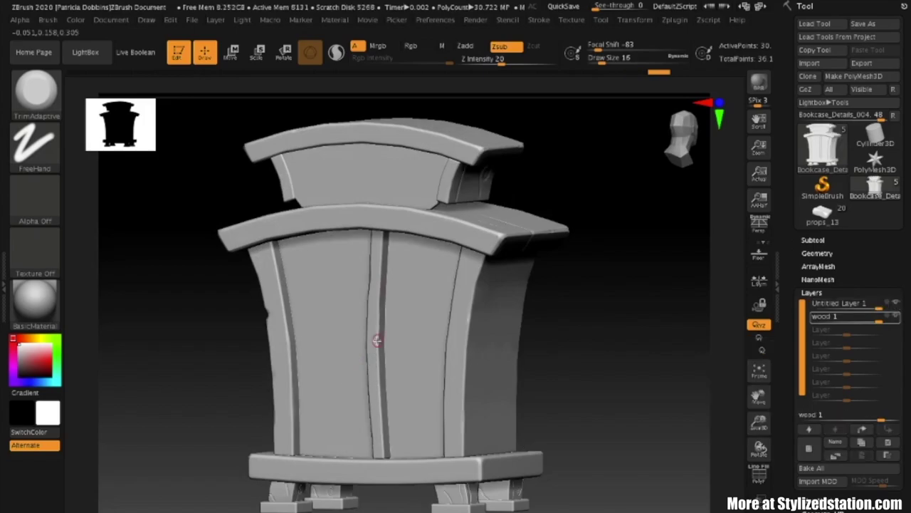
# Step: Examine the carved wood grain, swirls and cracks on the bookcase's back, side boards and front
pyautogui.moveTo(759, 423); pyautogui.dragTo(759, 425)
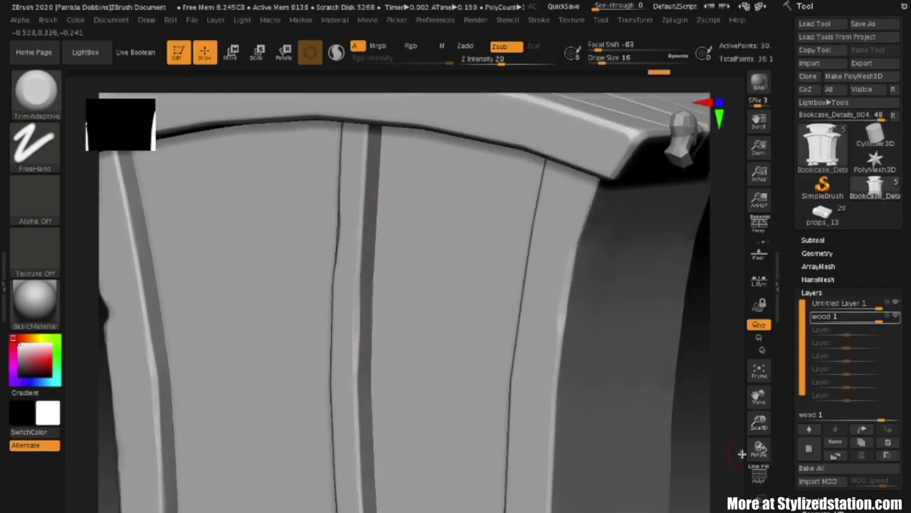
pyautogui.moveTo(759, 395); pyautogui.dragTo(752, 512)
pyautogui.moveTo(647, 235); pyautogui.dragTo(586, 252)
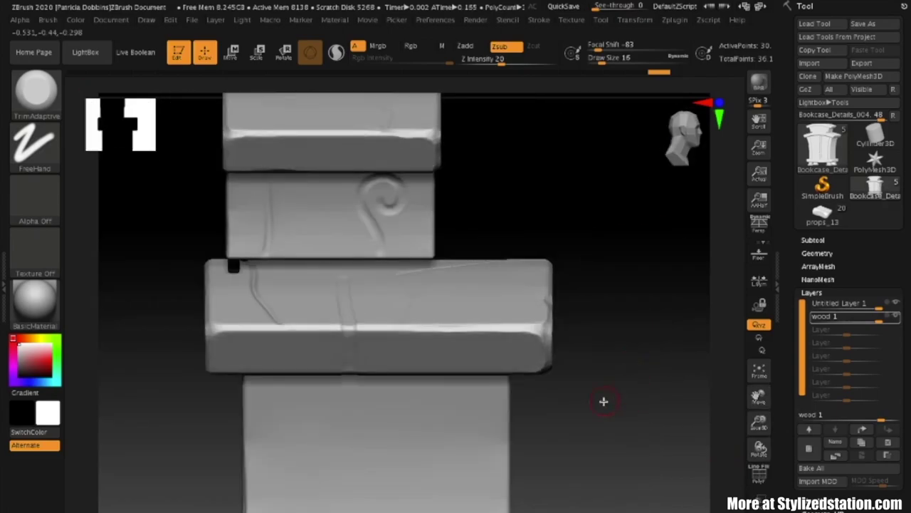
pyautogui.moveTo(591, 429); pyautogui.dragTo(558, 430)
pyautogui.click(759, 371)
pyautogui.moveTo(651, 399); pyautogui.dragTo(637, 407)
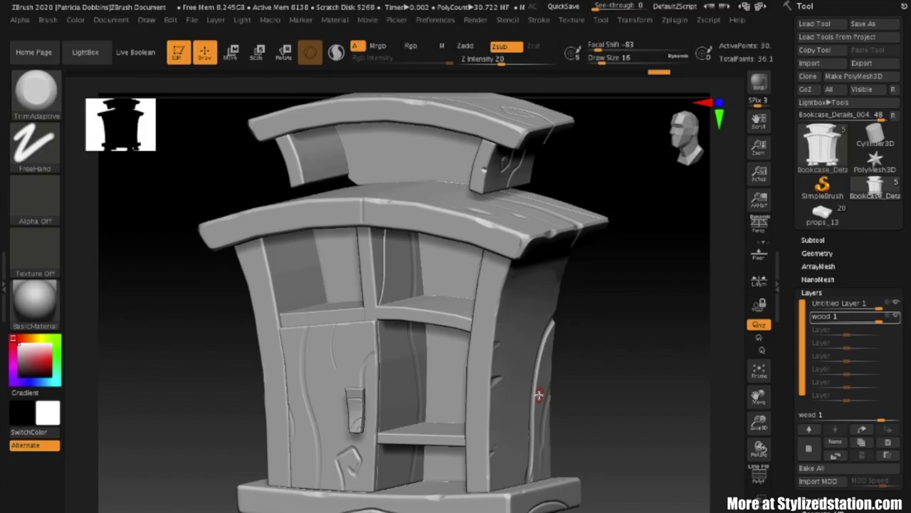
# Step: Switch to the TrimDynamic brush, keeping the mesh in 3D mode
pyautogui.press('t')
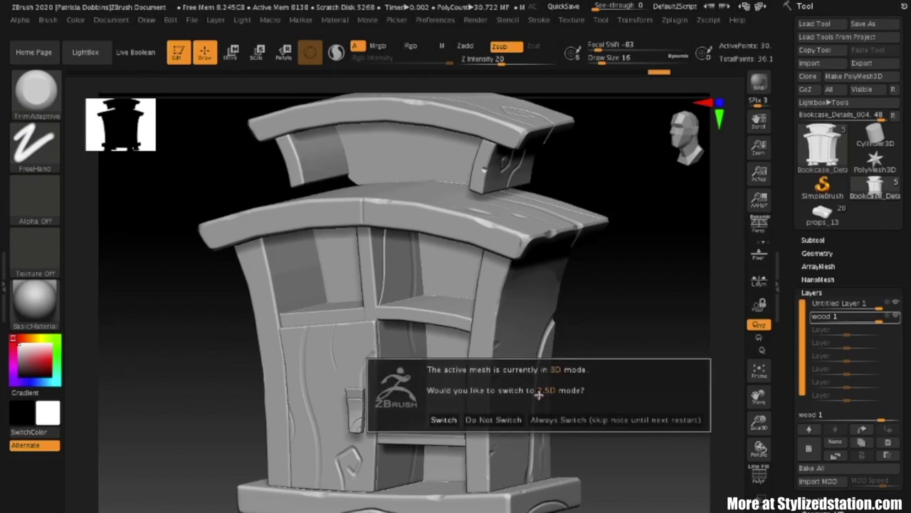
pyautogui.click(494, 419)
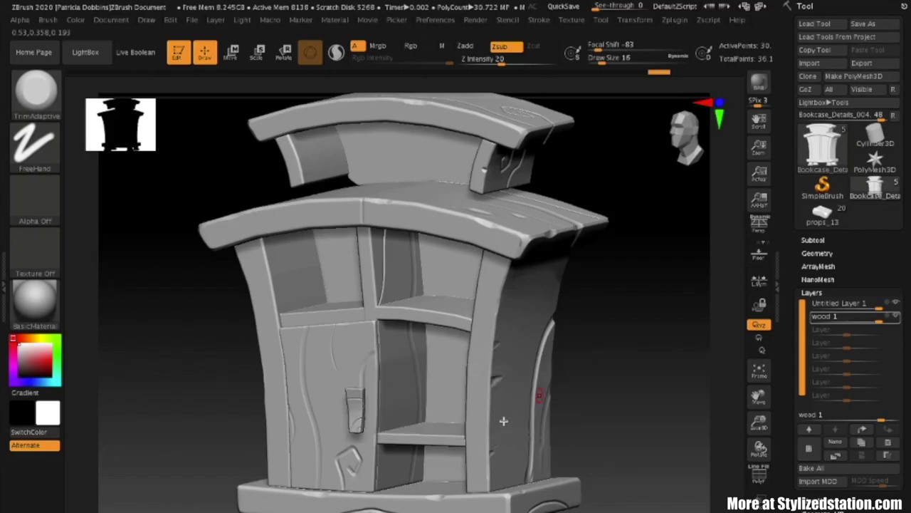
pyautogui.press('b')
pyautogui.press('t')
pyautogui.press('d')
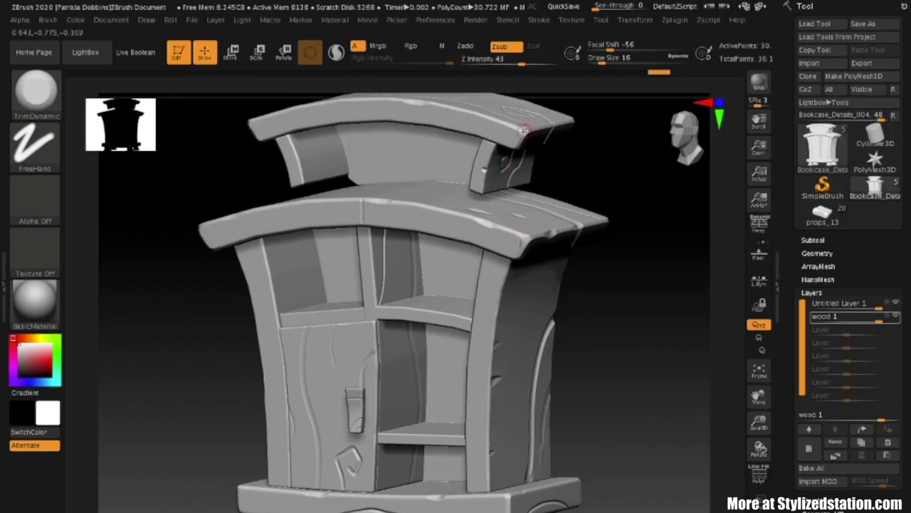
pyautogui.moveTo(586, 179); pyautogui.dragTo(596, 179)
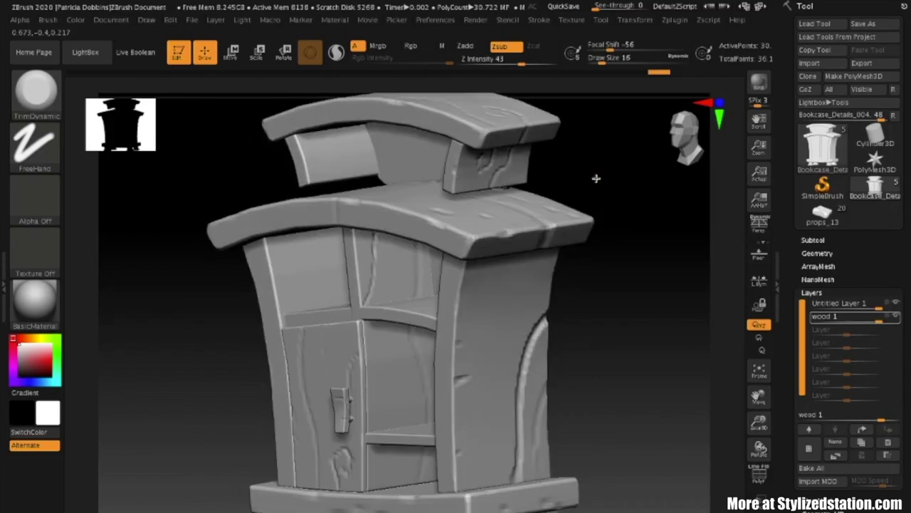
pyautogui.moveTo(605, 340); pyautogui.dragTo(655, 328)
pyautogui.moveTo(604, 379); pyautogui.dragTo(585, 390)
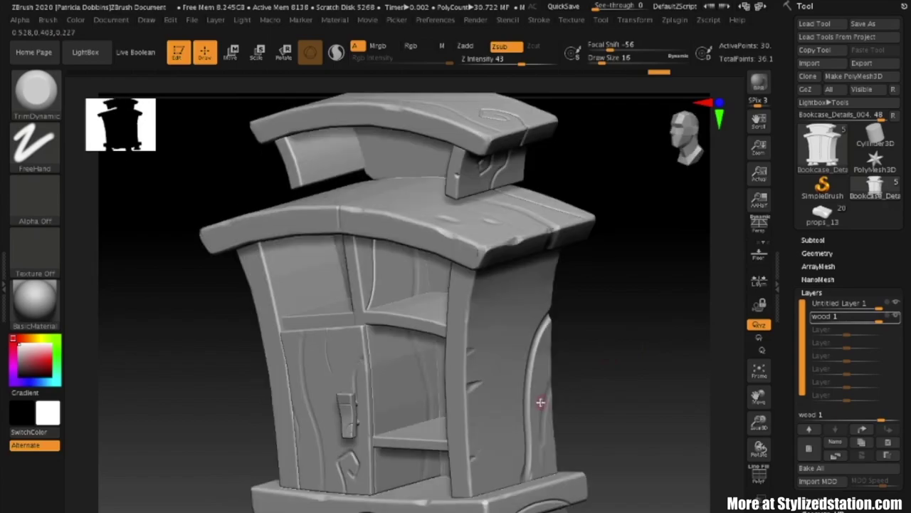
# Step: Switch to the OrbFlatten_Edge brush at the lower roof board's front corner
pyautogui.press('b')
pyautogui.press('o')
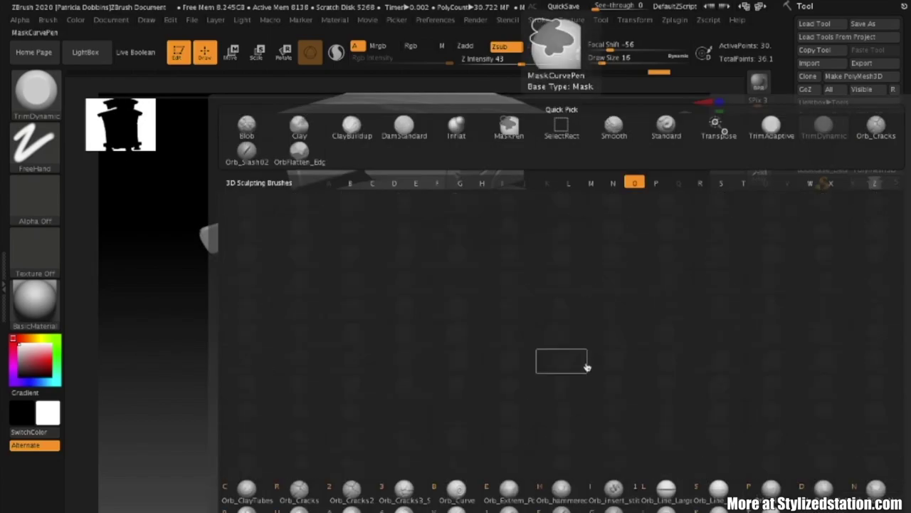
pyautogui.press('f')
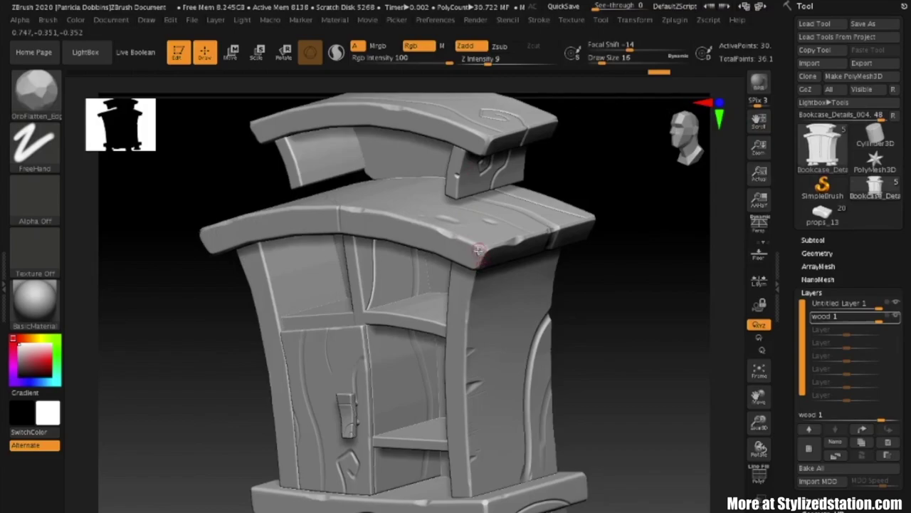
pyautogui.moveTo(482, 245); pyautogui.dragTo(482, 256)
pyautogui.press('shift')
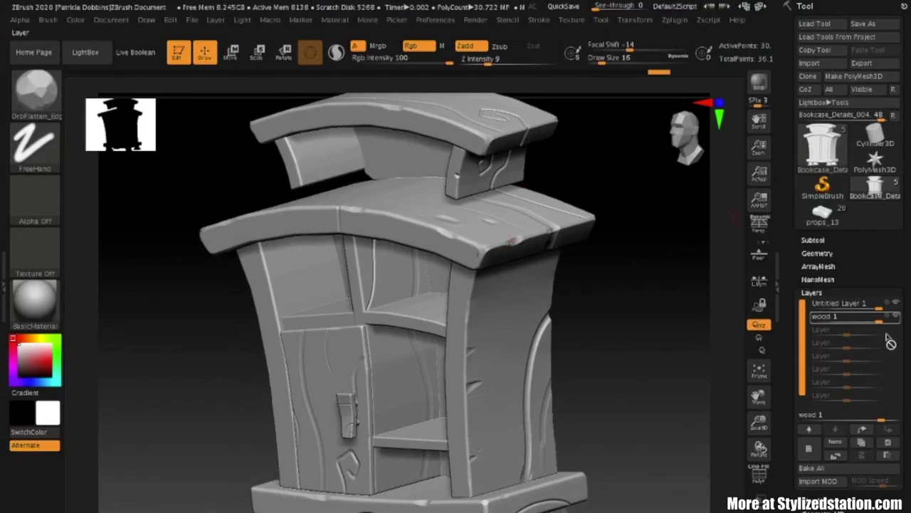
# Step: Hide the wood 1 layer and make the Metal_Done1 subtool visible
pyautogui.moveTo(838, 317)
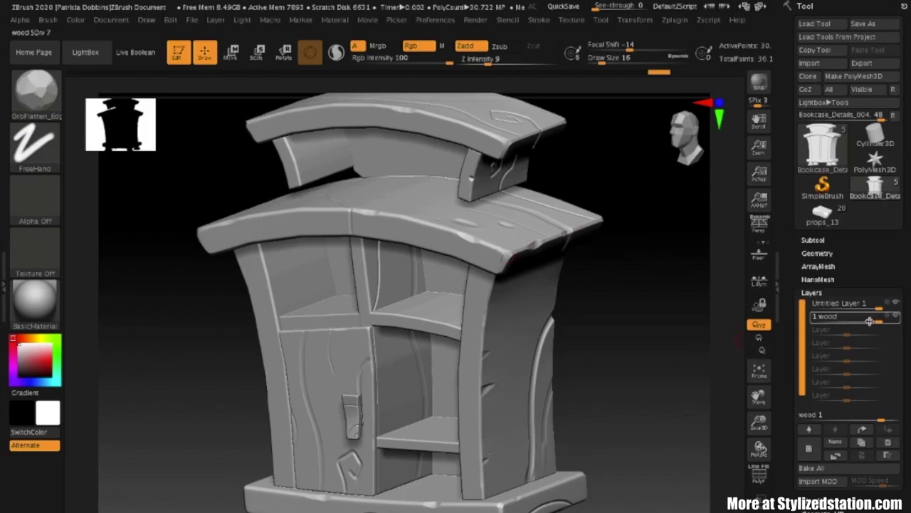
pyautogui.moveTo(878, 321)
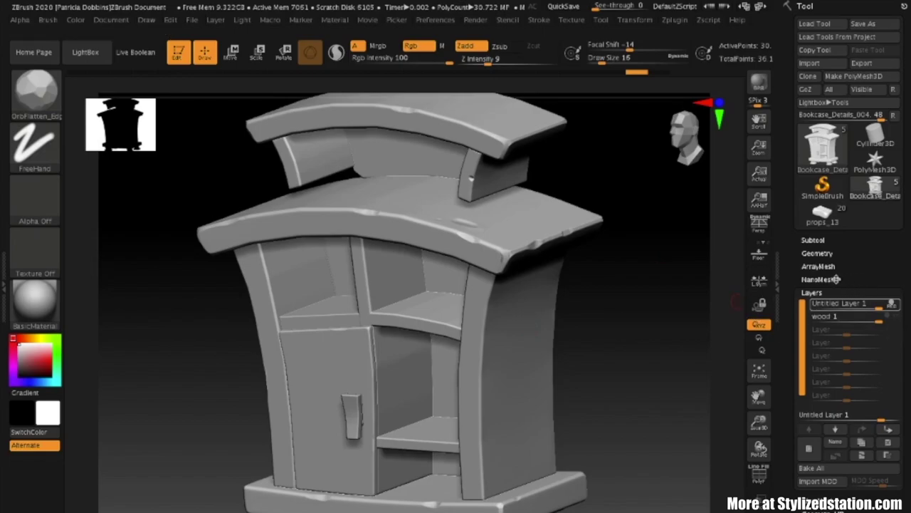
pyautogui.click(814, 291)
pyautogui.click(819, 240)
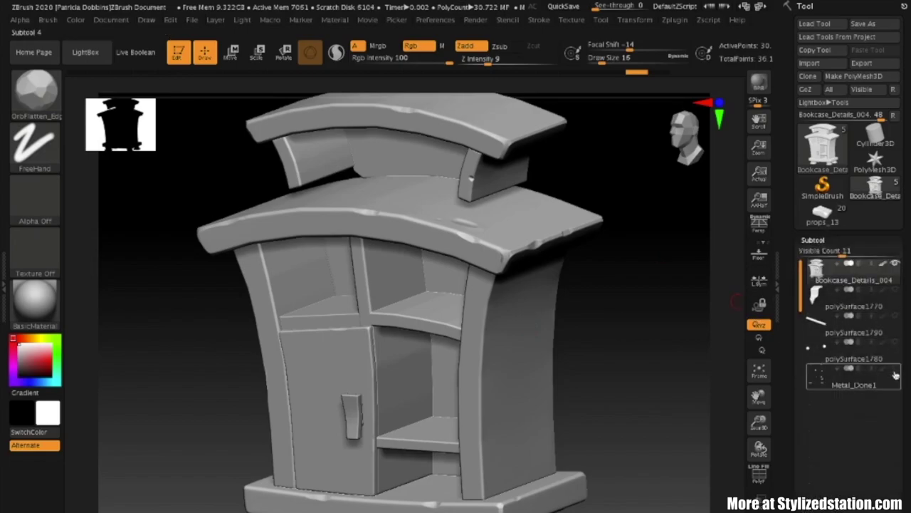
pyautogui.click(895, 370)
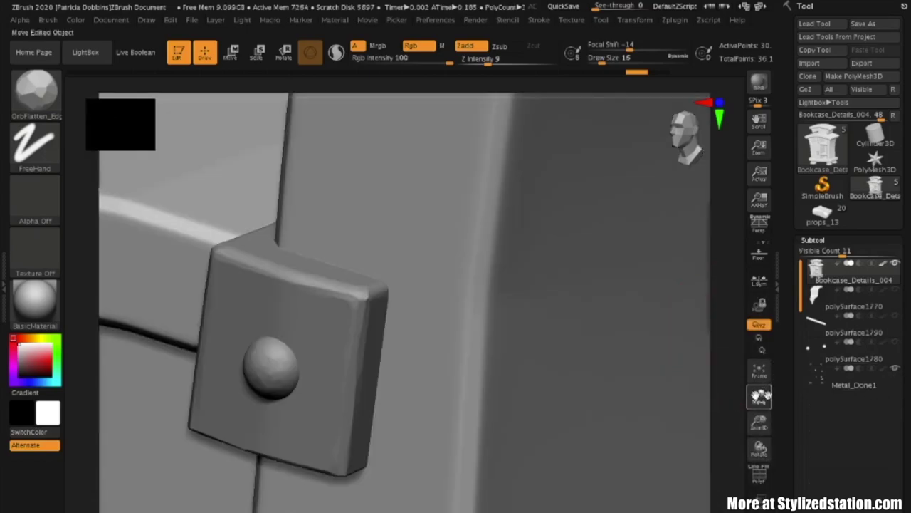
# Step: Examine the metal brackets, rivets and base trim on the bookcase, as well as the separate props in props_13
pyautogui.moveTo(687, 306); pyautogui.dragTo(454, 354, button='right')
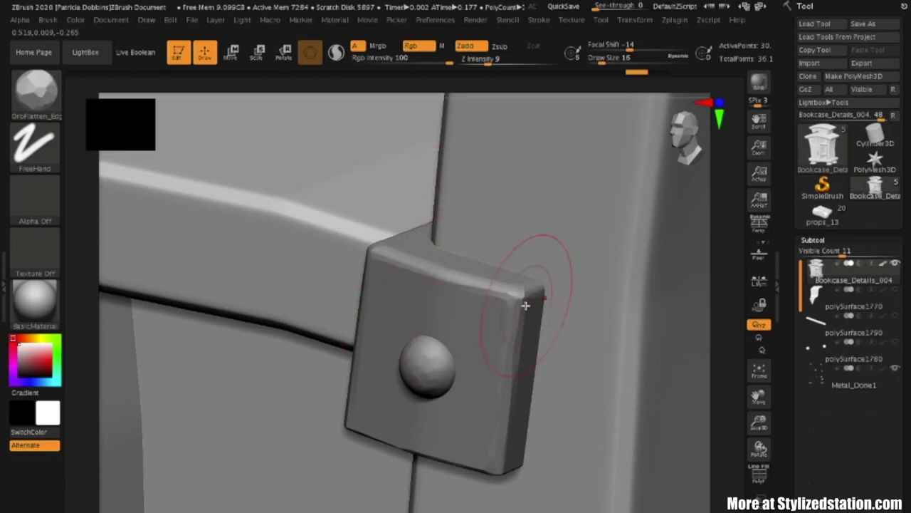
pyautogui.click(759, 370)
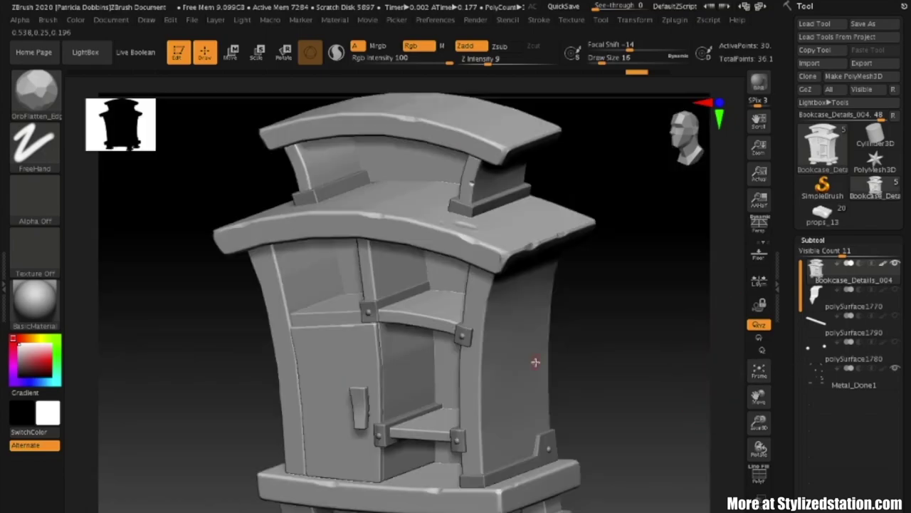
pyautogui.moveTo(760, 425); pyautogui.dragTo(757, 453)
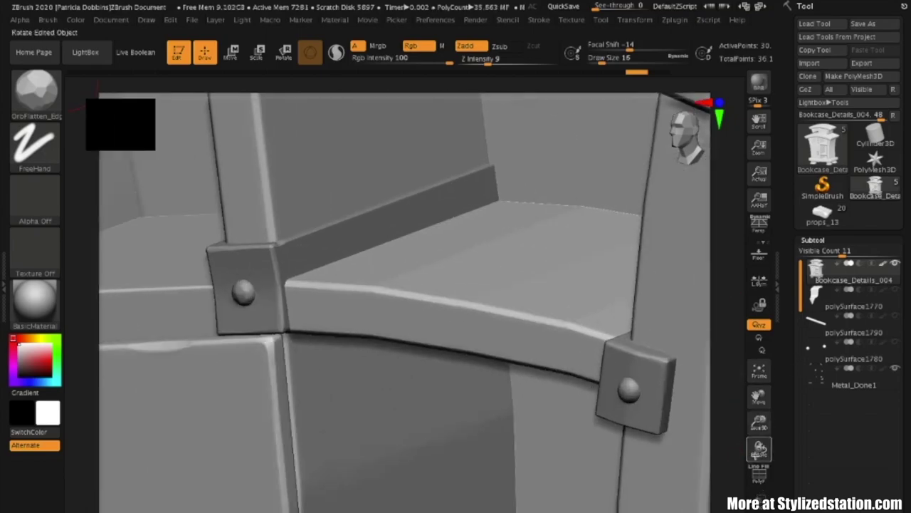
pyautogui.moveTo(758, 396)
pyautogui.mouseDown()
pyautogui.moveTo(677, 299)
pyautogui.moveTo(626, 178)
pyautogui.mouseUp()
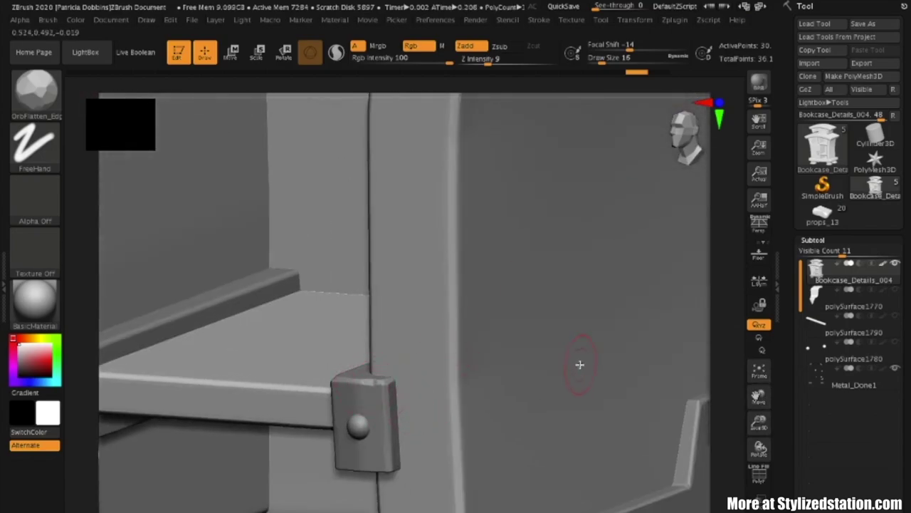
pyautogui.moveTo(758, 397); pyautogui.dragTo(743, 305)
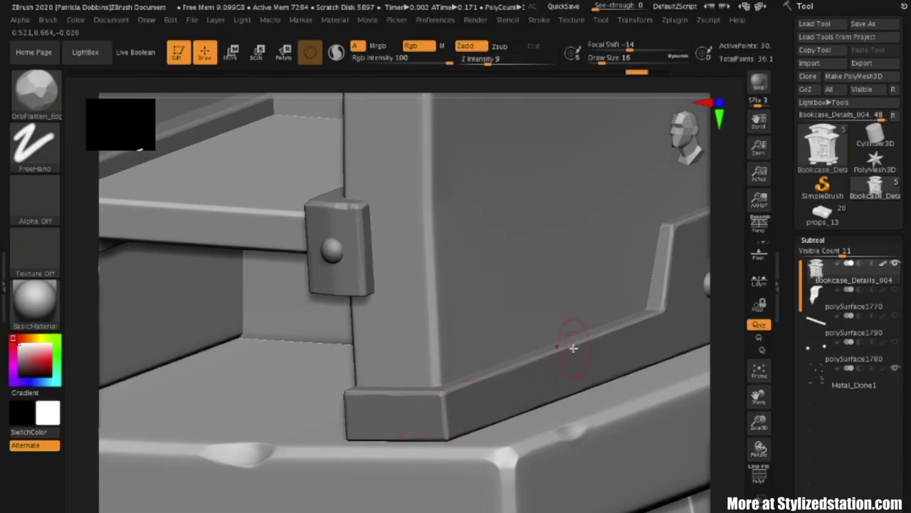
pyautogui.moveTo(666, 285); pyautogui.dragTo(687, 236)
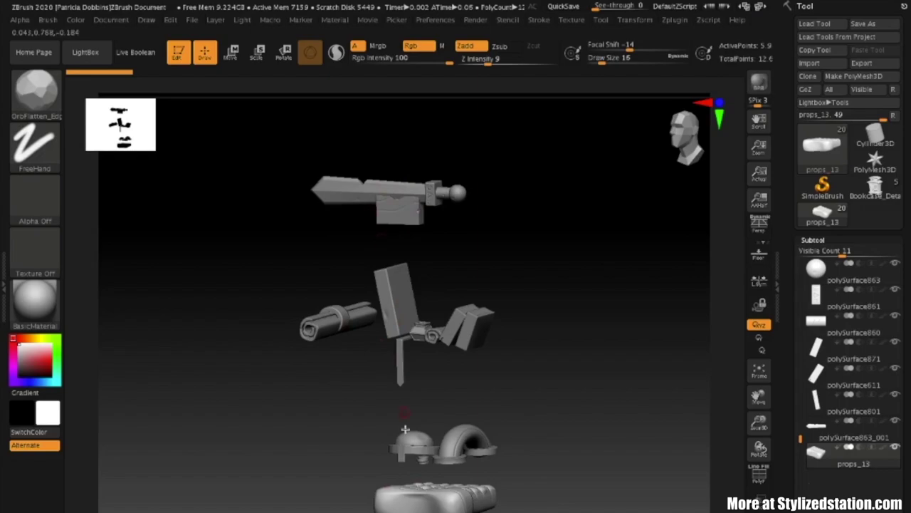
pyautogui.moveTo(604, 456); pyautogui.dragTo(609, 483)
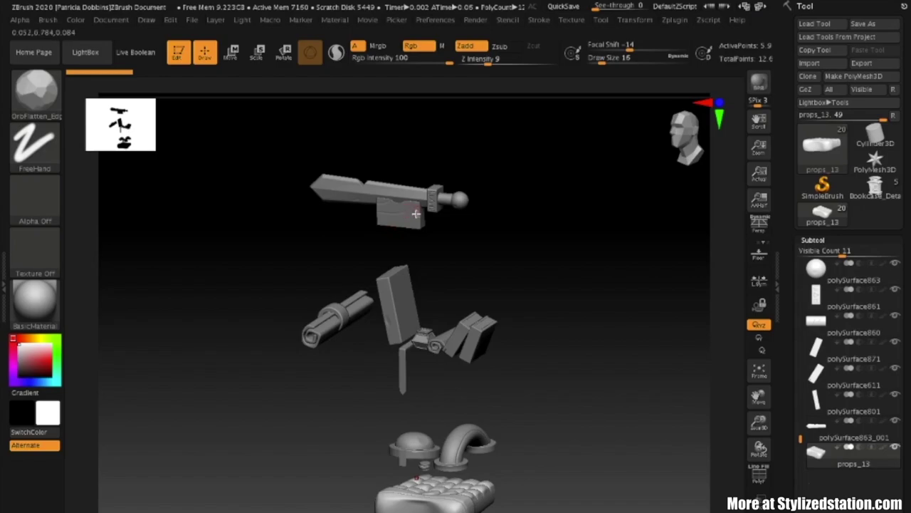
# Step: Make the sword blade subtool polySurface863_001 active and frame its notched edge and small dents
pyautogui.keyDown('shift'); pyautogui.moveTo(502, 274); pyautogui.dragTo(502, 267); pyautogui.keyUp('shift')
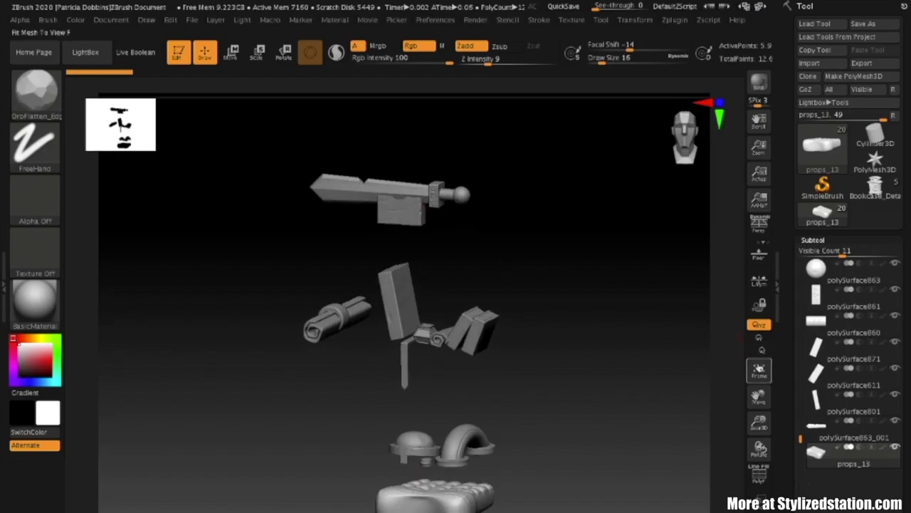
pyautogui.click(818, 427)
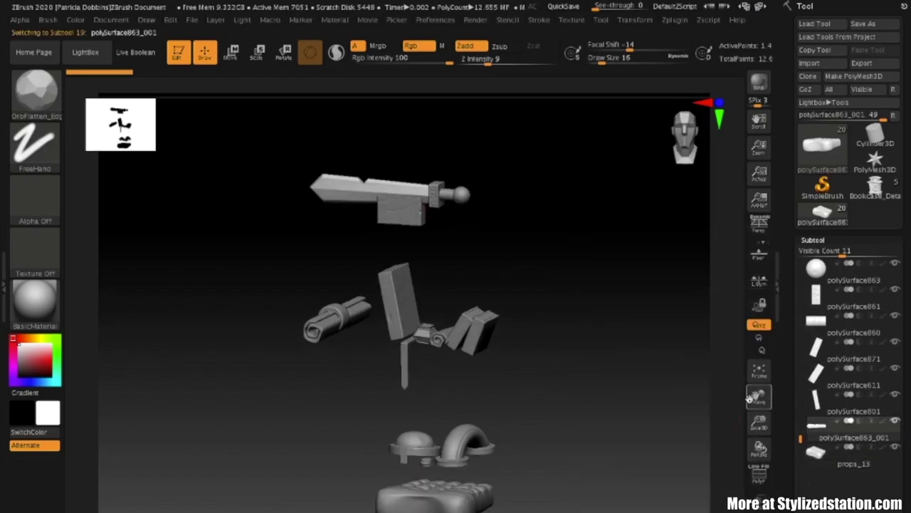
pyautogui.click(759, 372)
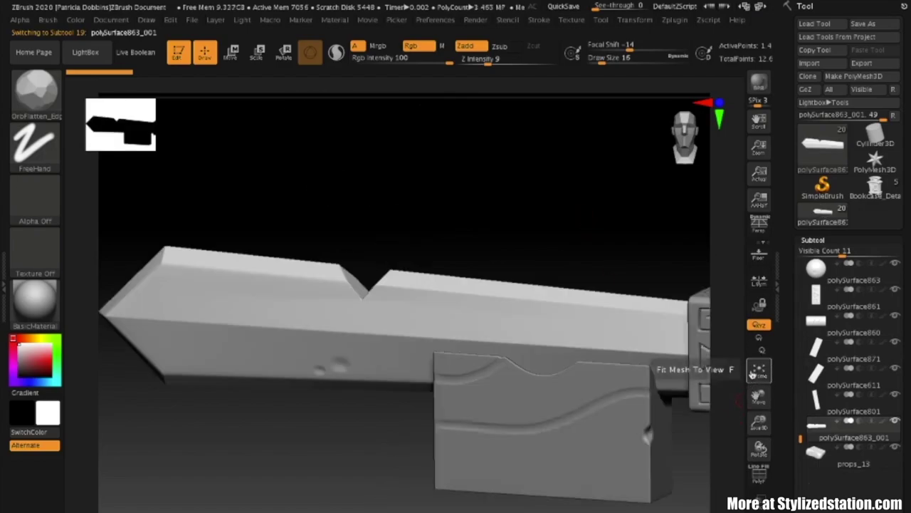
pyautogui.moveTo(451, 221)
pyautogui.mouseDown(button='right')
pyautogui.moveTo(476, 212)
pyautogui.moveTo(451, 206)
pyautogui.mouseUp(button='right')
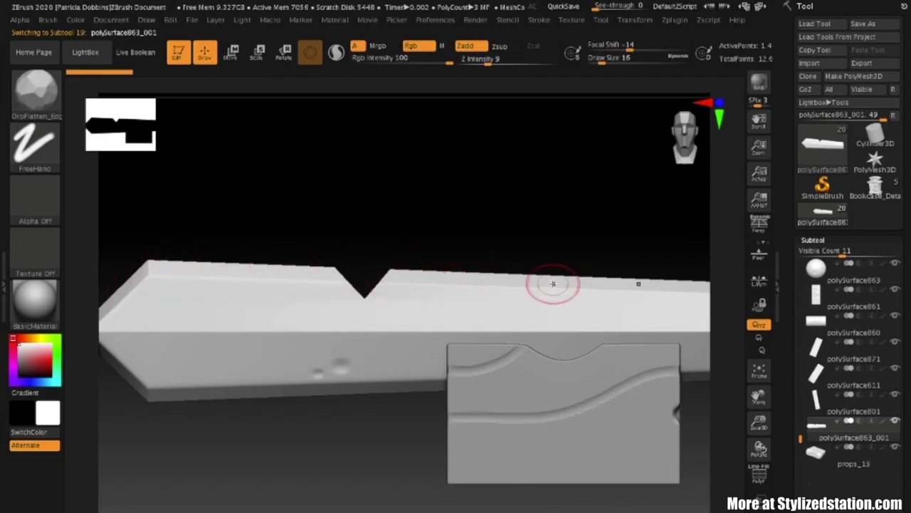
pyautogui.moveTo(759, 395); pyautogui.dragTo(744, 361)
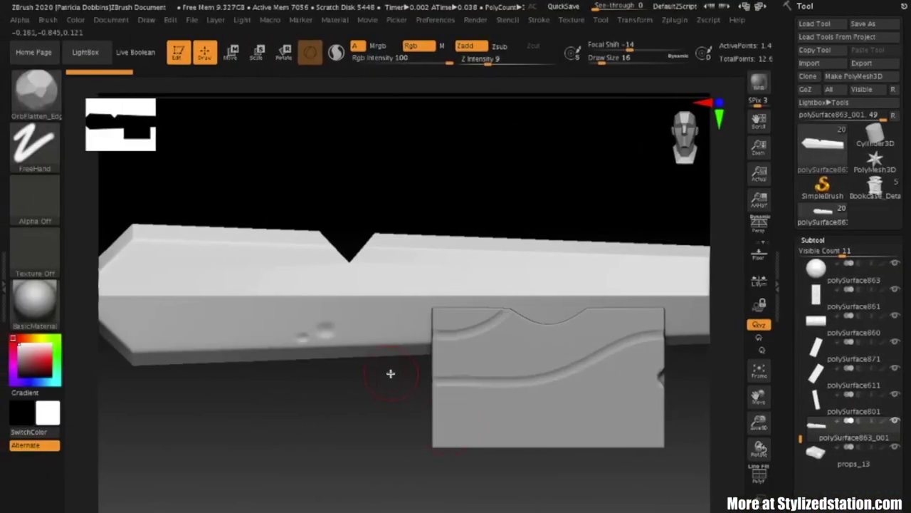
# Step: Switch to the Standard brush with a FreeHand stroke and a draw size of 5
pyautogui.press('b')
pyautogui.press('s')
pyautogui.press('t')
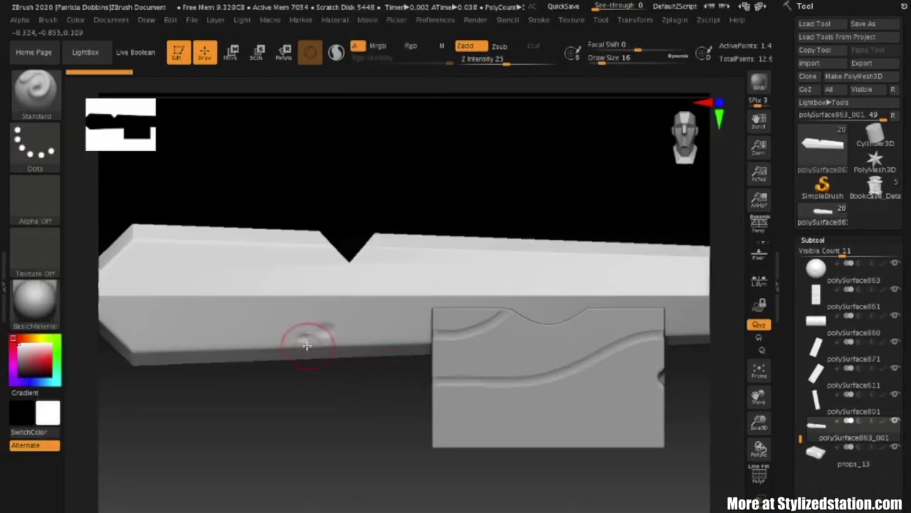
pyautogui.click(35, 142)
pyautogui.click(167, 163)
pyautogui.click(32, 141)
pyautogui.click(207, 156)
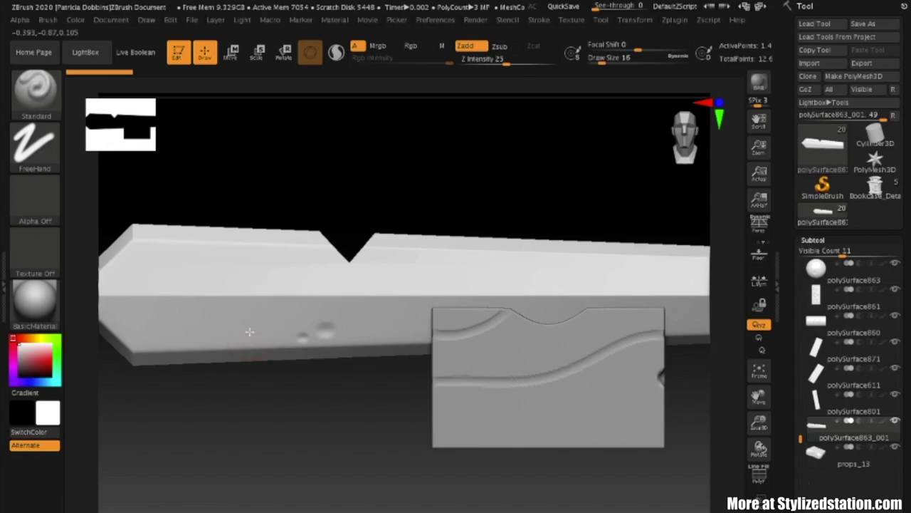
pyautogui.press('space')
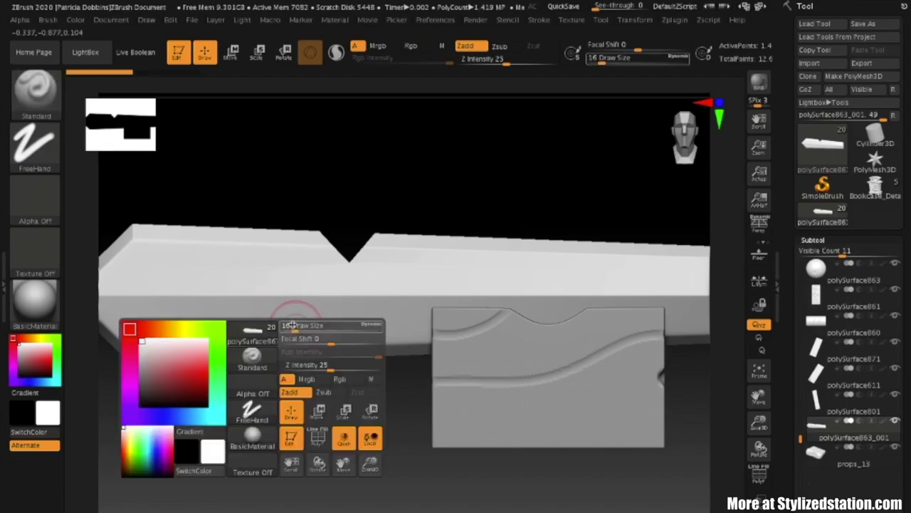
pyautogui.moveTo(294, 325); pyautogui.dragTo(266, 324)
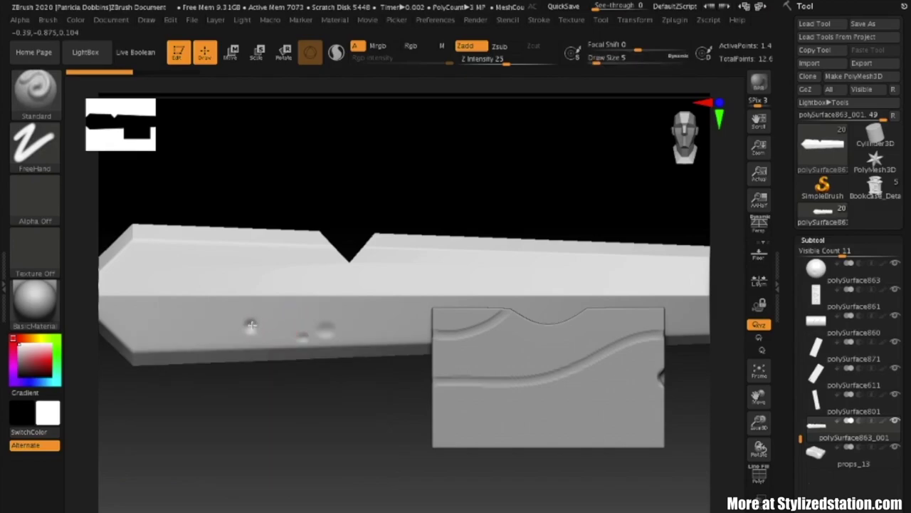
# Step: Try sculpting and smoothing small dents on the sword blade's lower face near the existing ones
pyautogui.click(217, 325)
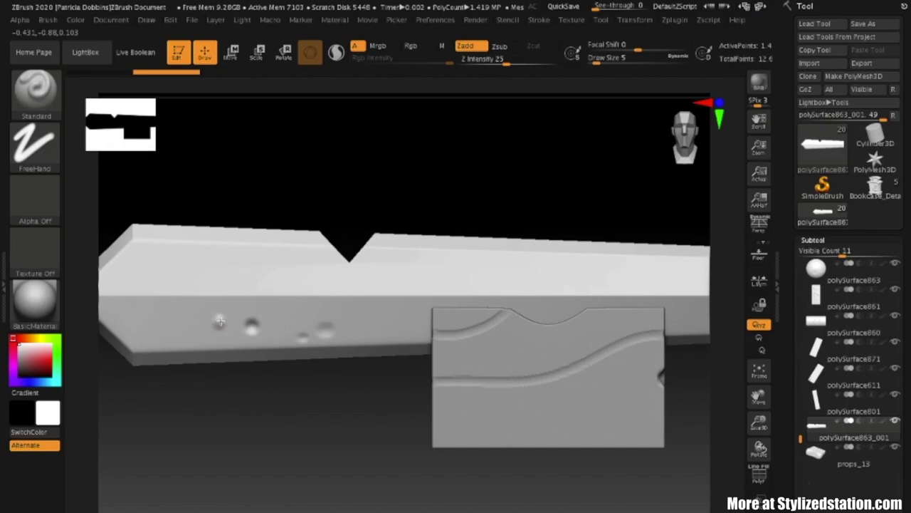
pyautogui.hotkey('ctrl', 'z')
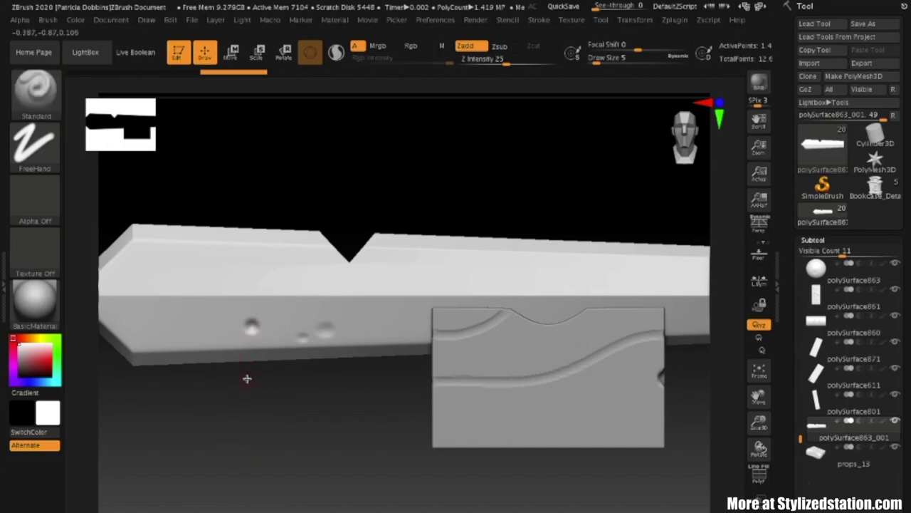
pyautogui.press('shift')
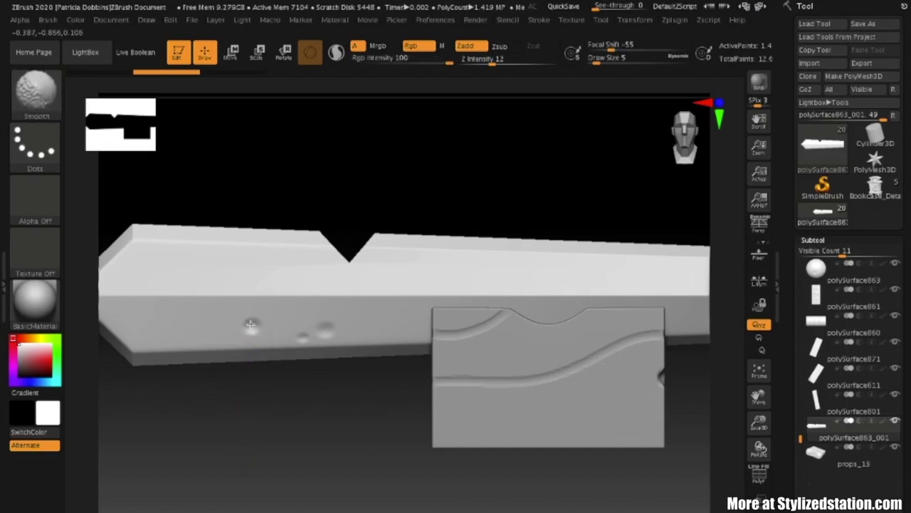
pyautogui.keyDown('shift'); pyautogui.moveTo(254, 332); pyautogui.dragTo(363, 508); pyautogui.keyUp('shift')
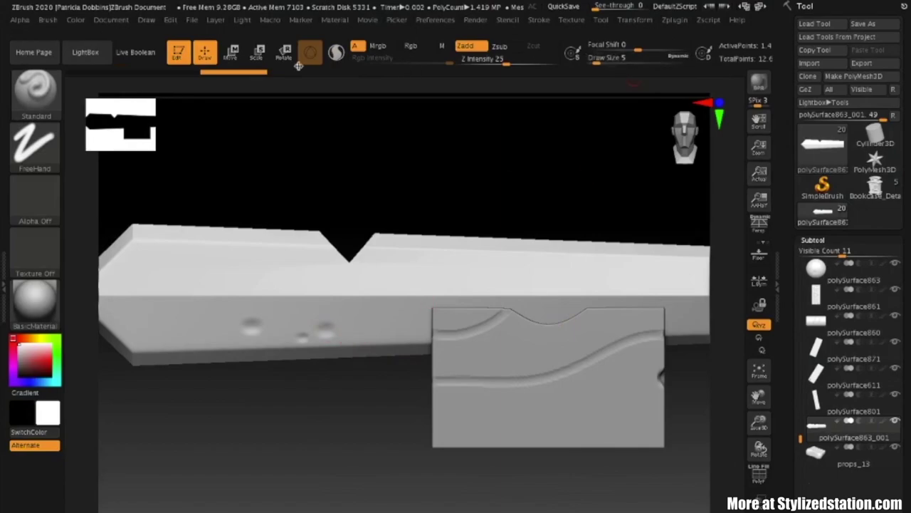
pyautogui.moveTo(183, 81); pyautogui.dragTo(118, 82)
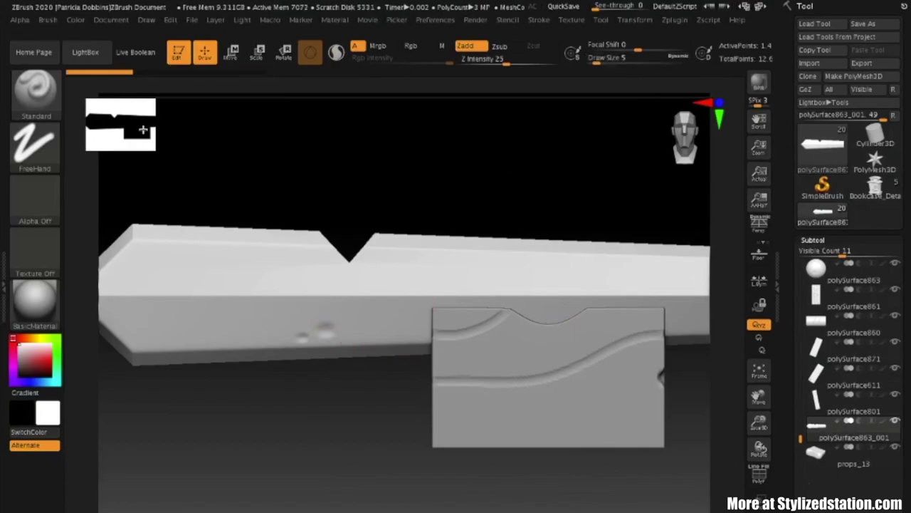
# Step: Examine the sword's blade, carved guard, wrapped grip and dented pommel from several angles
pyautogui.moveTo(340, 420); pyautogui.dragTo(355, 418)
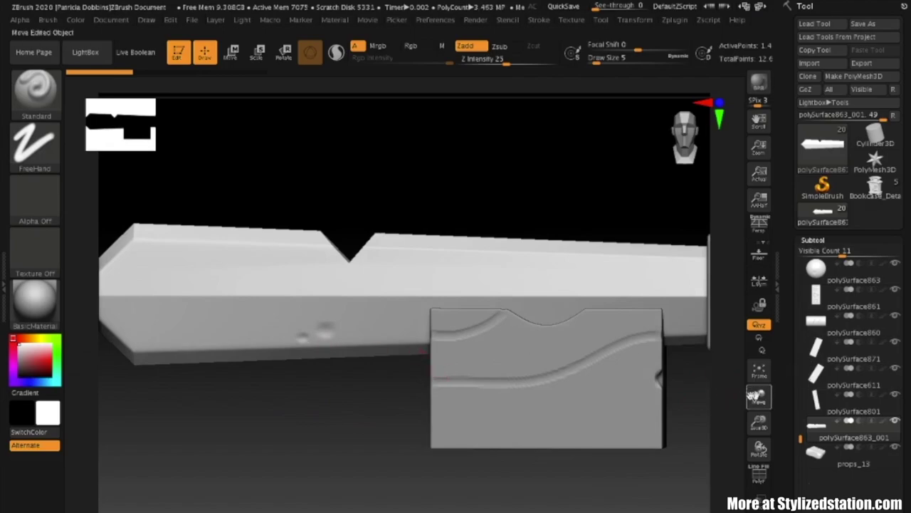
pyautogui.moveTo(584, 510); pyautogui.dragTo(694, 456)
pyautogui.moveTo(757, 396)
pyautogui.mouseDown()
pyautogui.moveTo(648, 405)
pyautogui.moveTo(558, 427)
pyautogui.mouseUp()
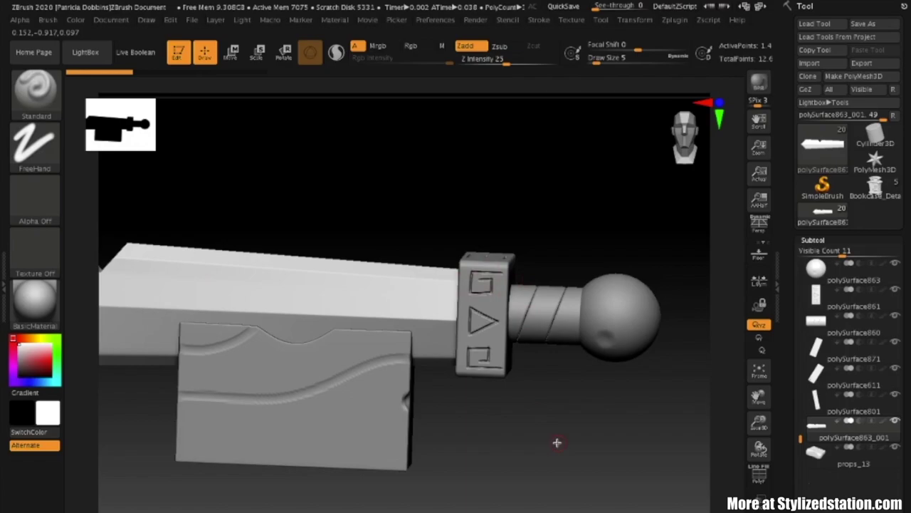
pyautogui.moveTo(557, 442); pyautogui.dragTo(557, 453)
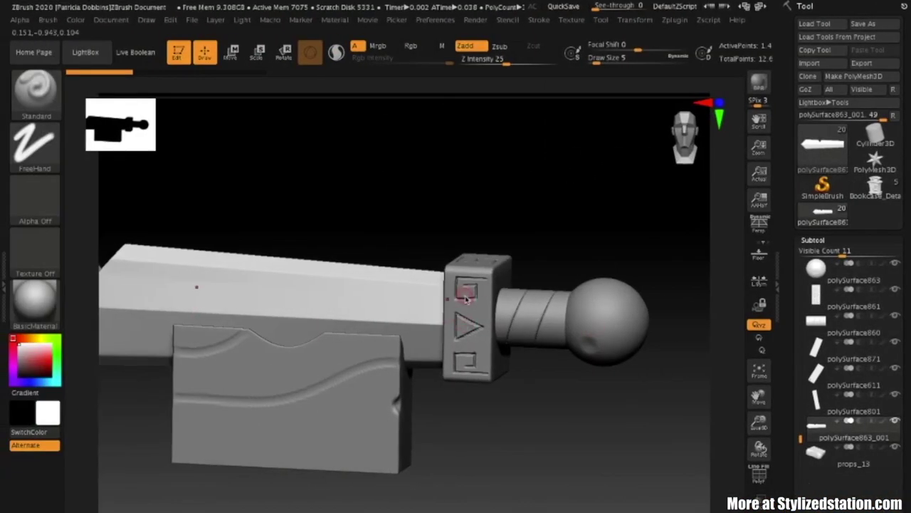
pyautogui.moveTo(456, 293); pyautogui.dragTo(487, 284)
pyautogui.moveTo(534, 407)
pyautogui.mouseDown()
pyautogui.moveTo(521, 442)
pyautogui.moveTo(529, 422)
pyautogui.mouseUp()
pyautogui.moveTo(604, 415); pyautogui.dragTo(600, 422)
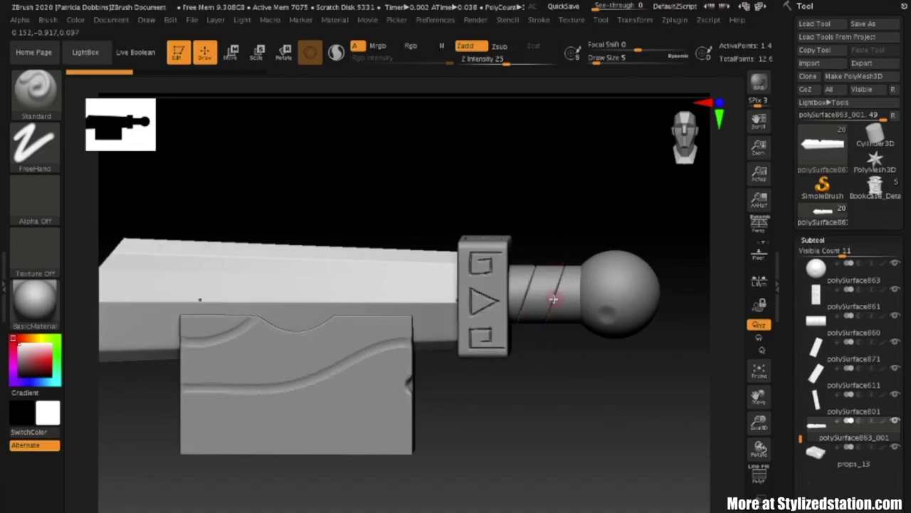
pyautogui.moveTo(553, 371); pyautogui.dragTo(543, 406)
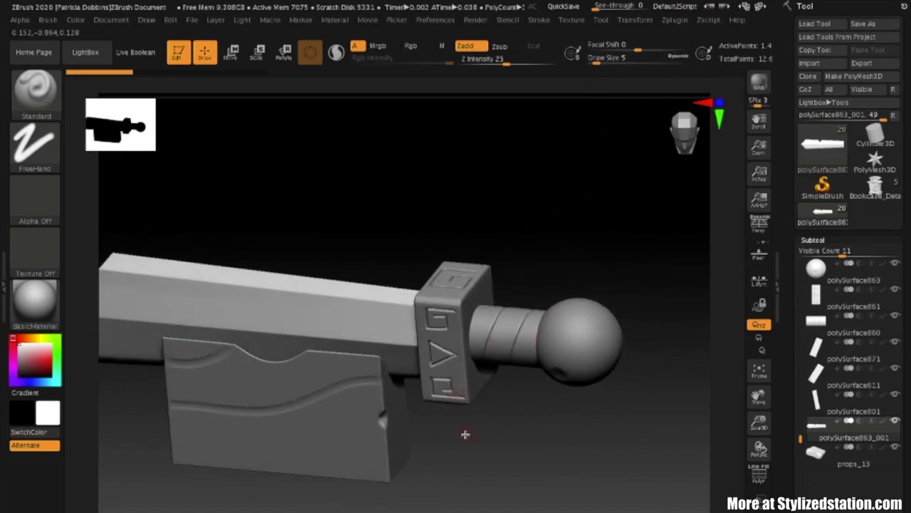
pyautogui.moveTo(414, 434); pyautogui.dragTo(705, 370)
# Step: Examine the book, ink bottle, scroll, strap and helmet props and compare them with the concept art
pyautogui.click(759, 371)
pyautogui.moveTo(568, 332); pyautogui.dragTo(715, 332)
pyautogui.moveTo(760, 395); pyautogui.dragTo(570, 401)
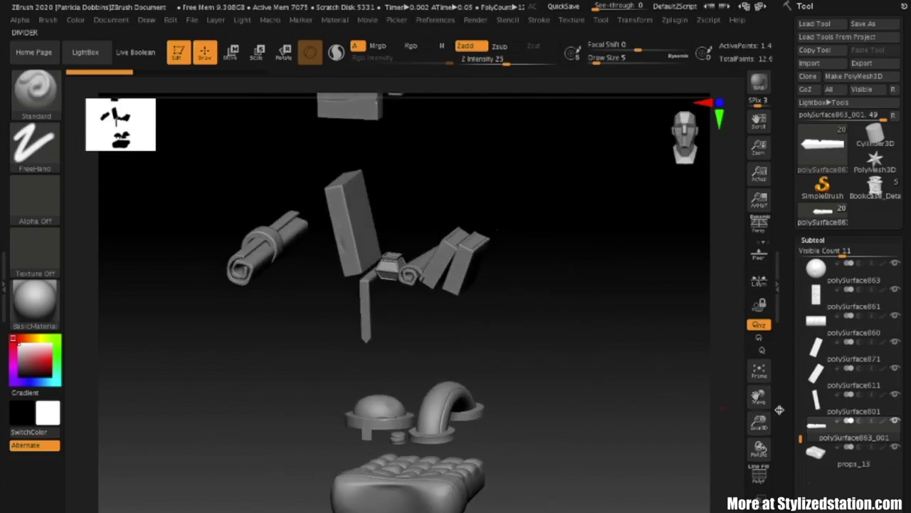
pyautogui.moveTo(759, 419); pyautogui.dragTo(761, 450)
pyautogui.moveTo(754, 402); pyautogui.dragTo(680, 288)
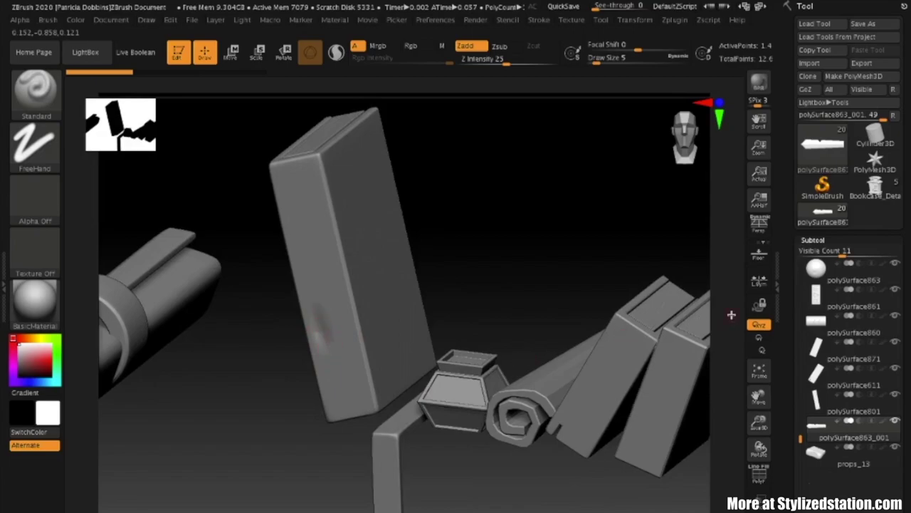
pyautogui.moveTo(759, 397); pyautogui.dragTo(683, 288)
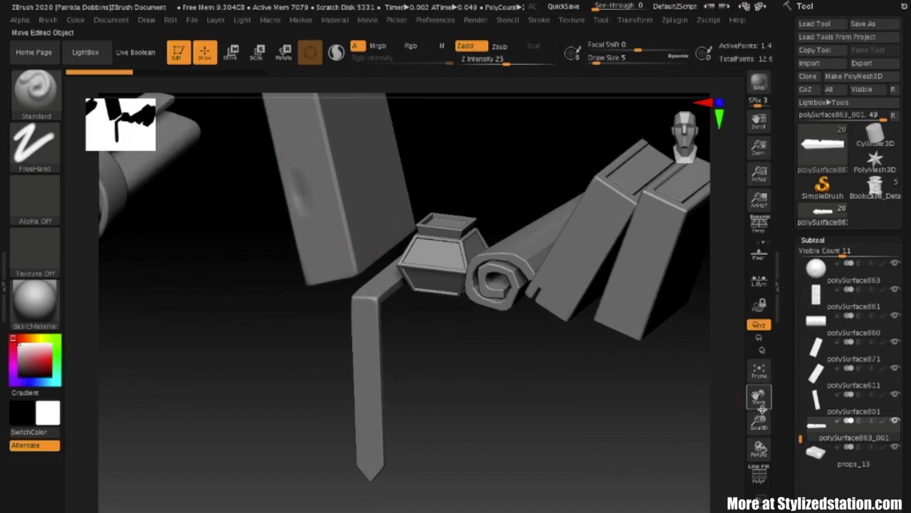
pyautogui.moveTo(759, 421); pyautogui.dragTo(389, 237)
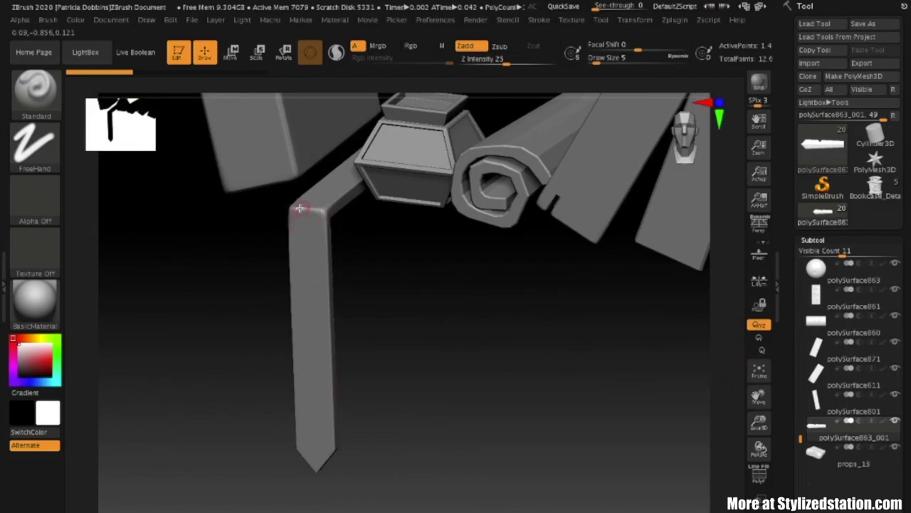
pyautogui.moveTo(759, 396); pyautogui.dragTo(743, 146)
pyautogui.moveTo(478, 162)
pyautogui.mouseDown()
pyautogui.moveTo(463, 181)
pyautogui.moveTo(463, 218)
pyautogui.mouseUp()
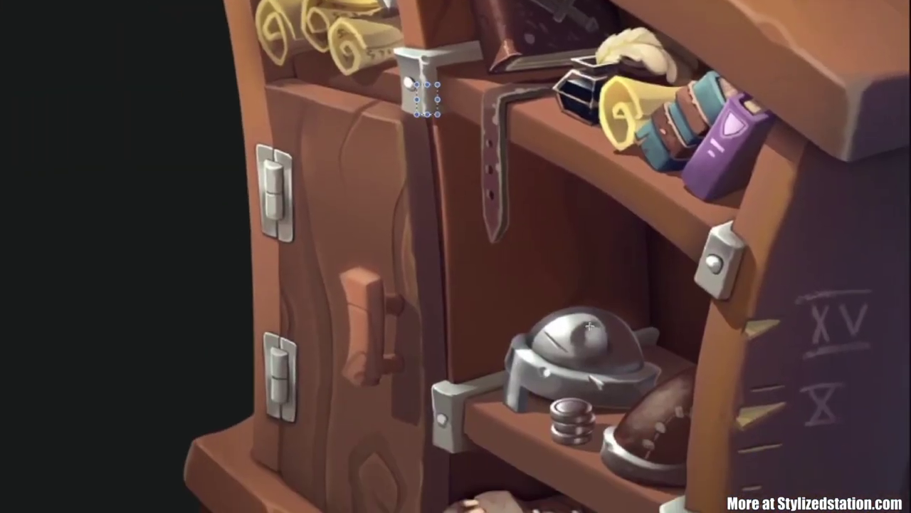
pyautogui.moveTo(589, 325)
pyautogui.mouseDown()
pyautogui.moveTo(619, 356)
pyautogui.moveTo(613, 345)
pyautogui.mouseUp()
pyautogui.moveTo(540, 334); pyautogui.dragTo(573, 359)
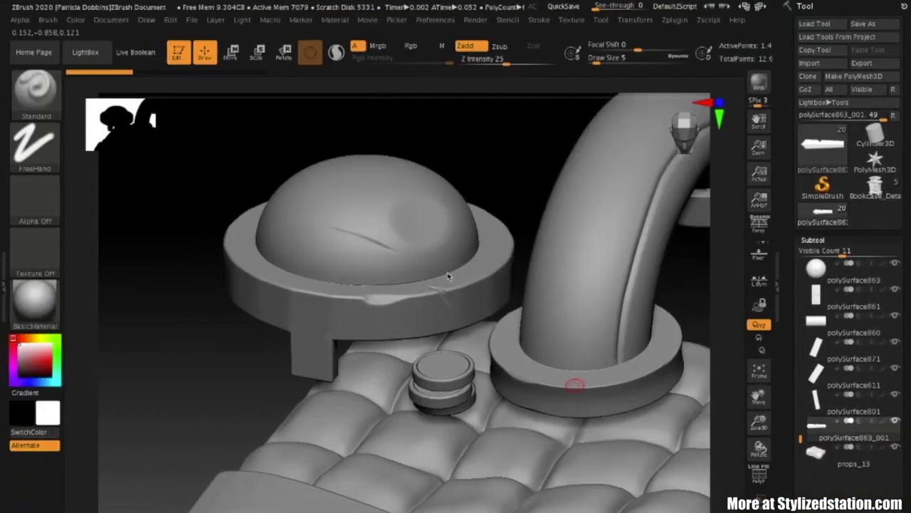
pyautogui.moveTo(478, 153); pyautogui.dragTo(474, 153)
# Step: Switch to the Orb_Slash02 brush and make the Helmet0 subtool active
pyautogui.press('b')
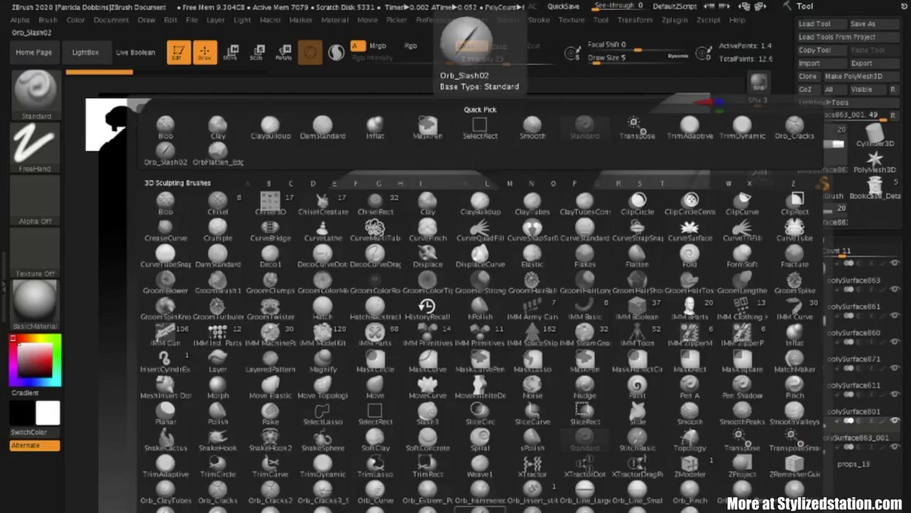
pyautogui.click(481, 509)
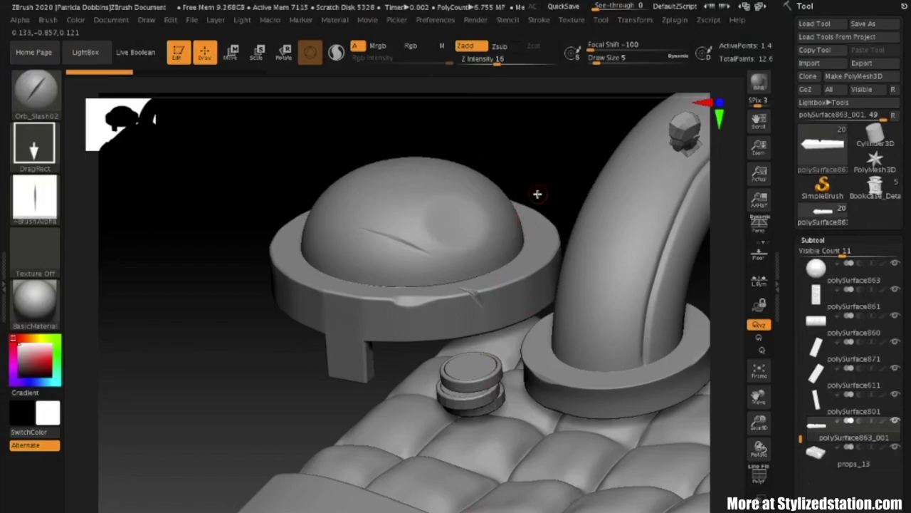
pyautogui.click(855, 300)
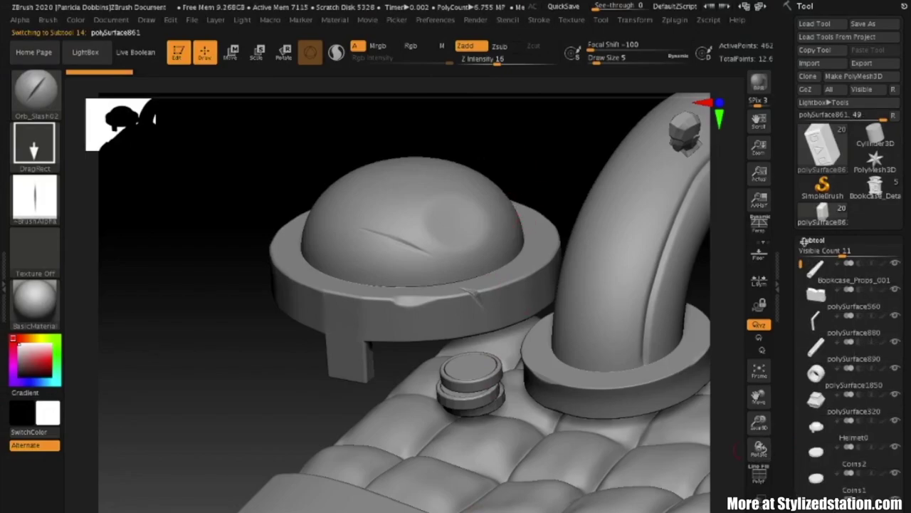
pyautogui.click(866, 432)
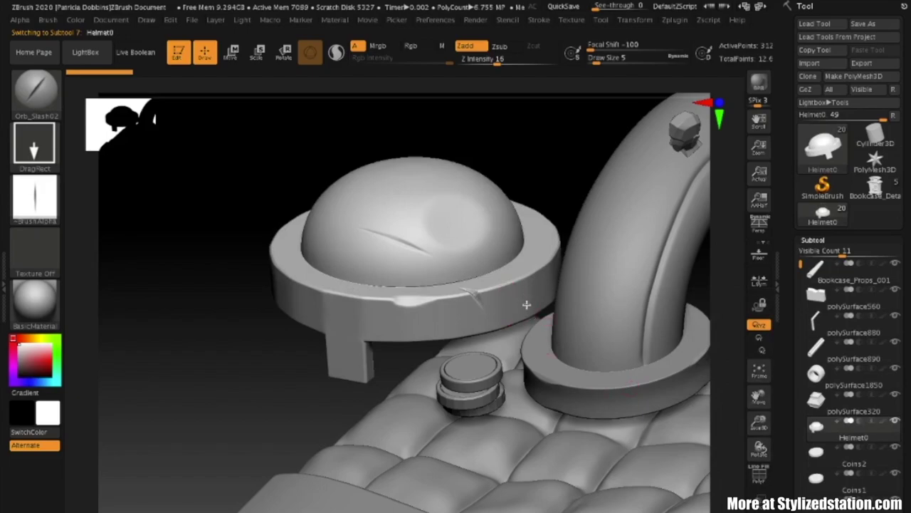
# Step: Switch to the Orb_Slash01 brush for the helmet's rim
pyautogui.moveTo(197, 392); pyautogui.dragTo(230, 425)
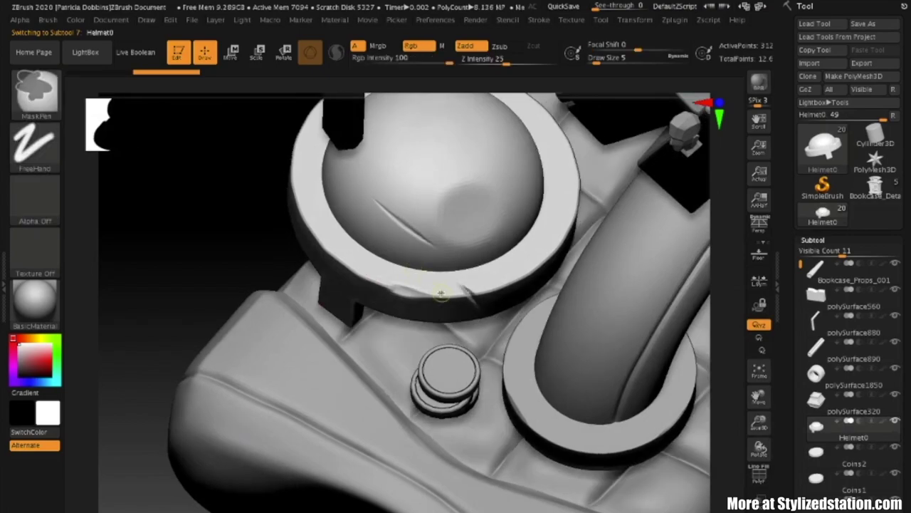
pyautogui.press('b')
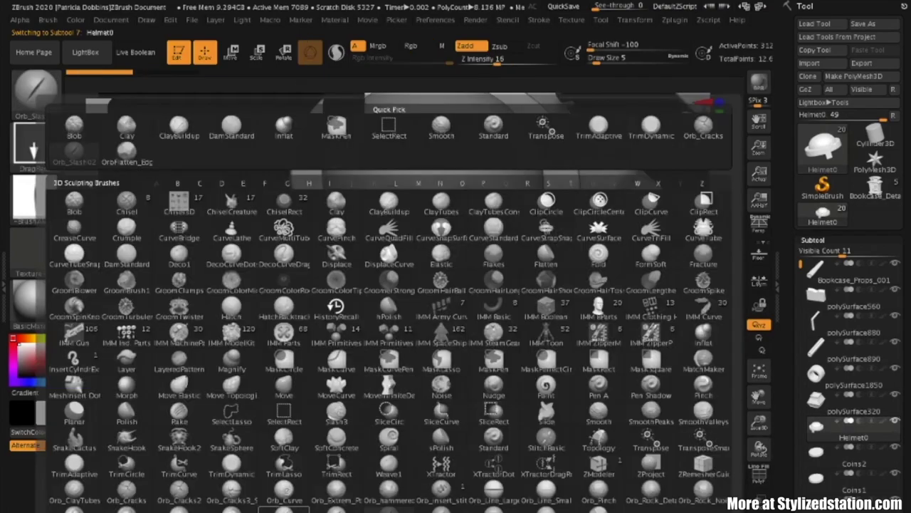
pyautogui.click(336, 510)
# Step: Try an Orb_Slash01 cut across the helmet rim's front edge beside the existing slash
pyautogui.moveTo(497, 283); pyautogui.dragTo(533, 303)
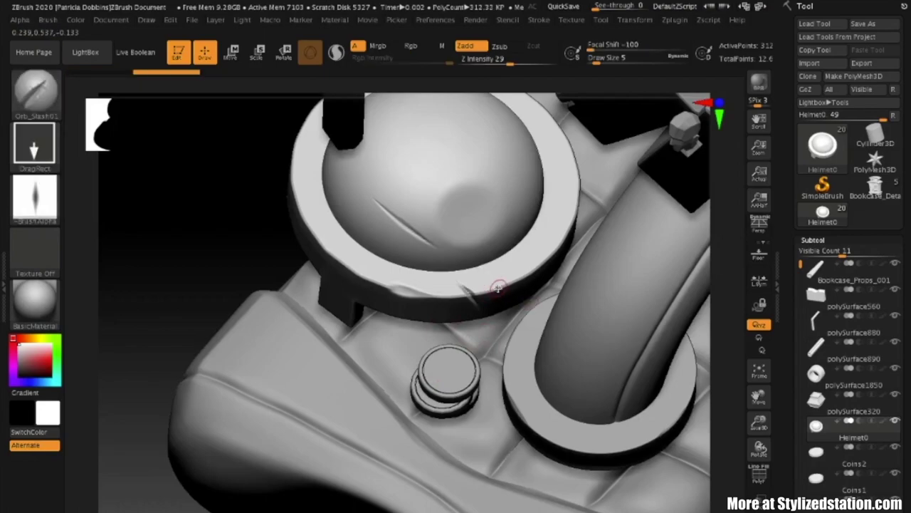
pyautogui.moveTo(179, 295); pyautogui.dragTo(216, 266)
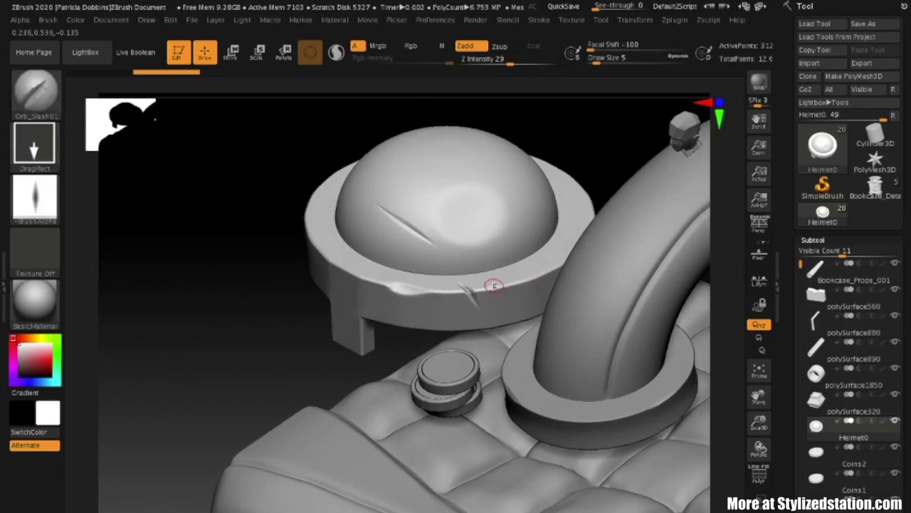
pyautogui.moveTo(138, 299); pyautogui.dragTo(183, 325)
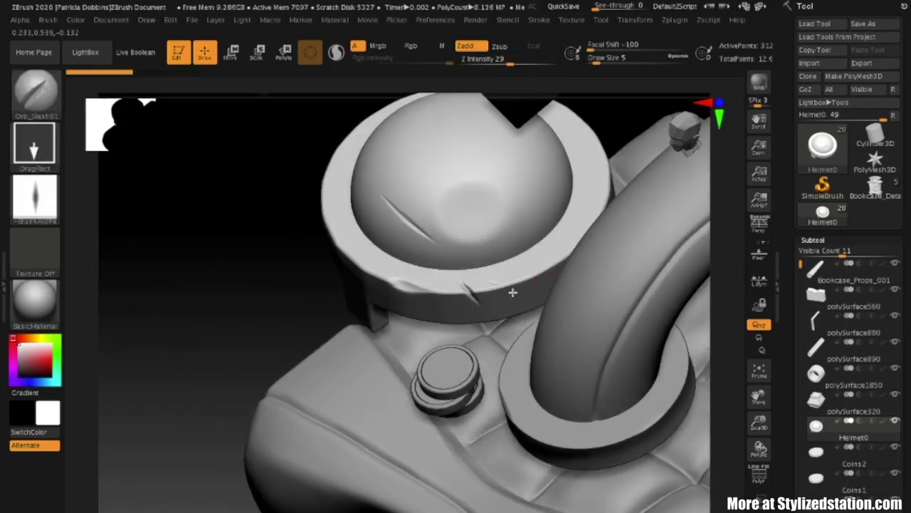
pyautogui.press('ctrl')
pyautogui.moveTo(180, 278); pyautogui.dragTo(187, 253)
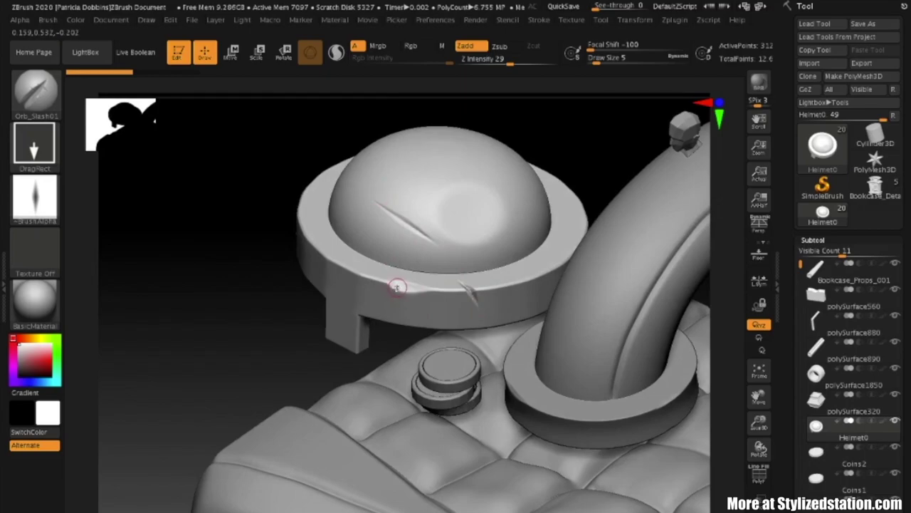
# Step: Add a small Orb_Slash01 nick to the upper front edge of the helmet's rim
pyautogui.moveTo(407, 287); pyautogui.dragTo(408, 286)
pyautogui.press('shift')
pyautogui.press('shift')
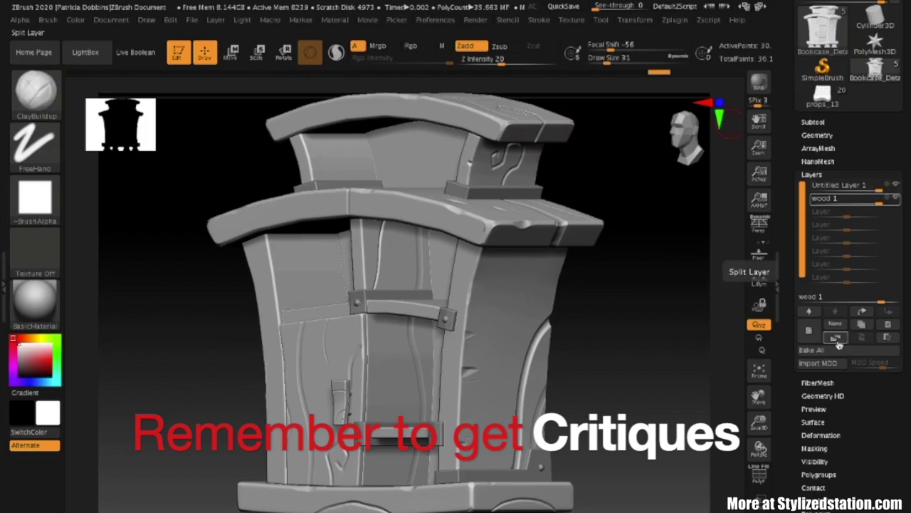
# Step: Bake all sculpt layers of the Bookcase_Details_004 subtool into its mesh and return to the subtool list
pyautogui.click(803, 350)
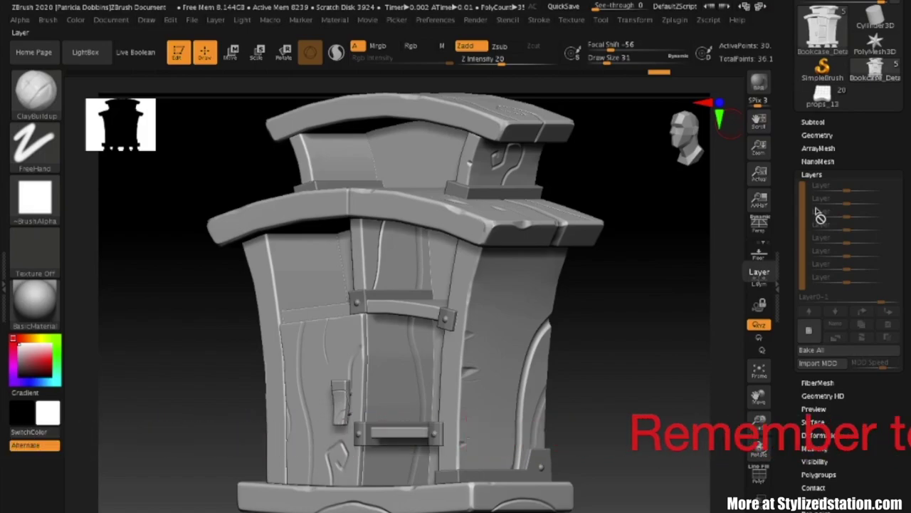
pyautogui.click(812, 175)
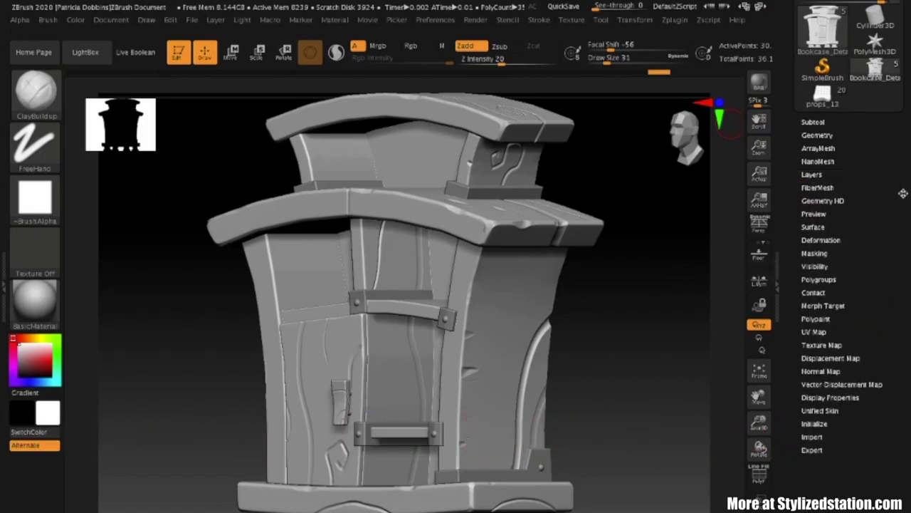
pyautogui.moveTo(903, 193); pyautogui.dragTo(903, 268)
pyautogui.click(817, 241)
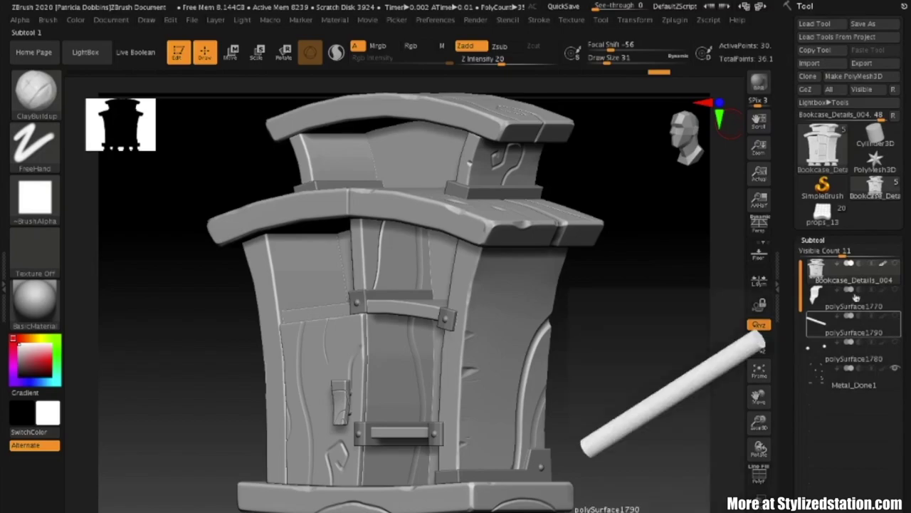
# Step: Export the bookcase mesh in OBJ format as Bookcase_Details_004.obj into the SP_High folder
pyautogui.click(675, 21)
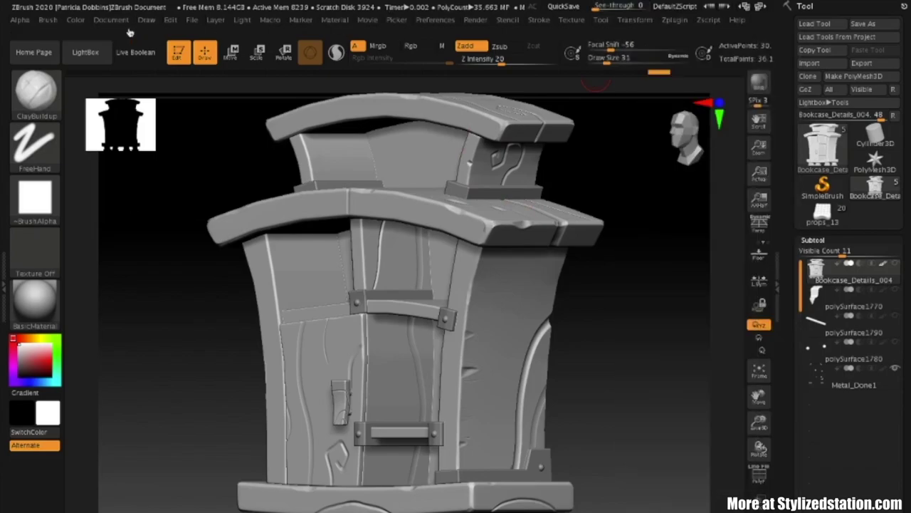
pyautogui.click(671, 21)
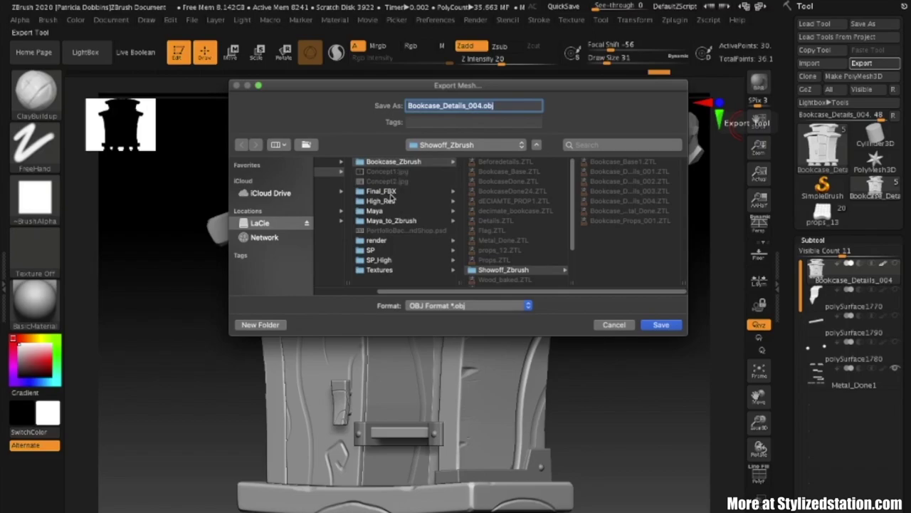
pyautogui.click(381, 261)
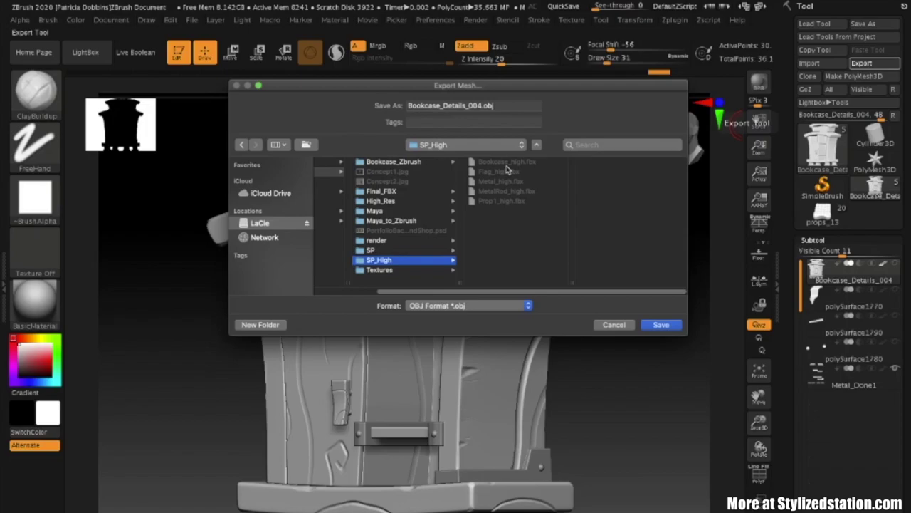
pyautogui.click(661, 324)
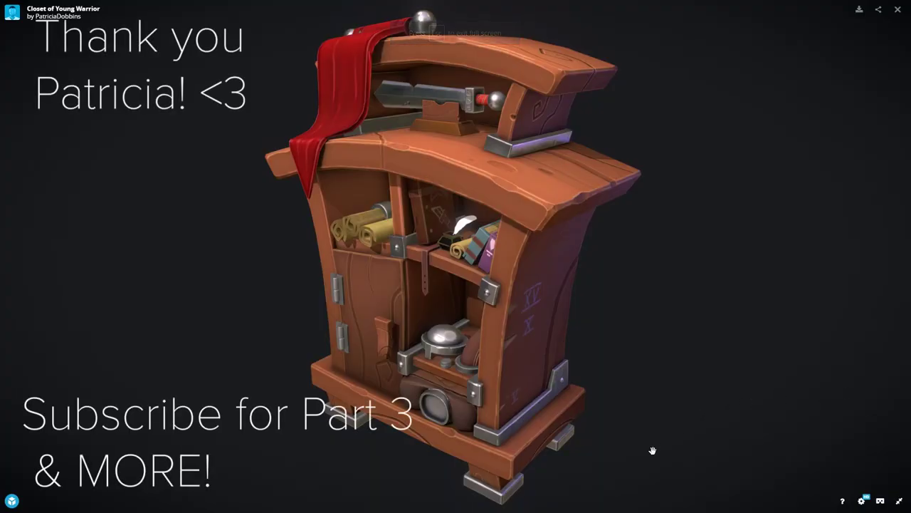
# Step: Examine the textured Closet of Young Warrior model in the Sketchfab viewer, including the shelves and their props up close
pyautogui.moveTo(269, 485)
pyautogui.mouseDown()
pyautogui.moveTo(332, 480)
pyautogui.moveTo(254, 470)
pyautogui.moveTo(275, 480)
pyautogui.mouseUp()
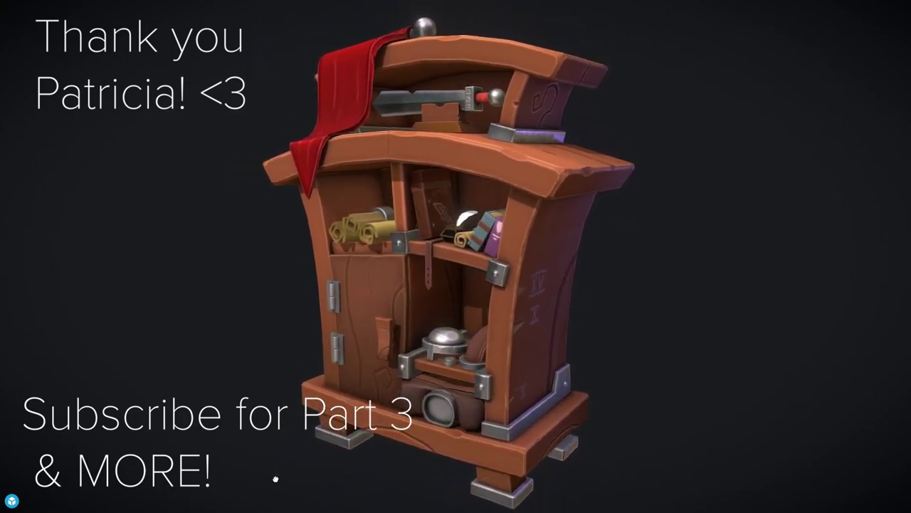
pyautogui.moveTo(405, 326); pyautogui.dragTo(435, 321, button='right')
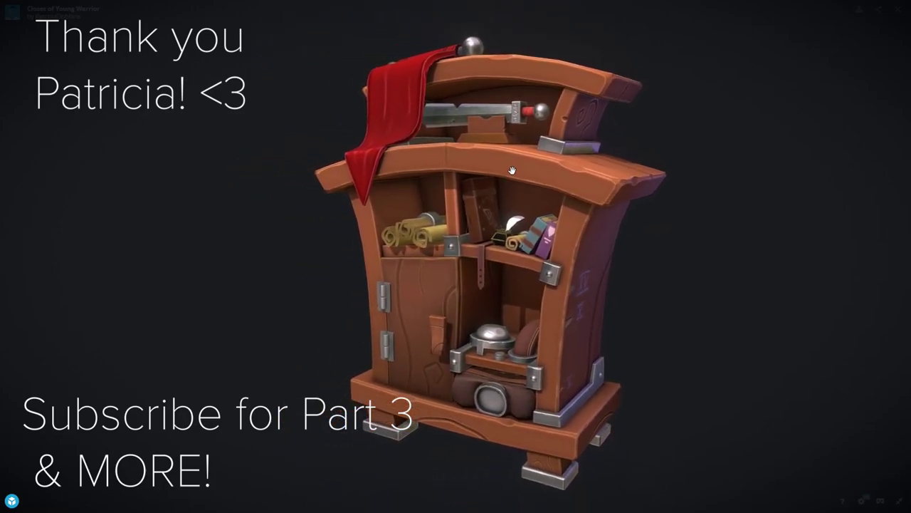
pyautogui.scroll(3, 534, 125)
pyautogui.scroll(3, 554, 206)
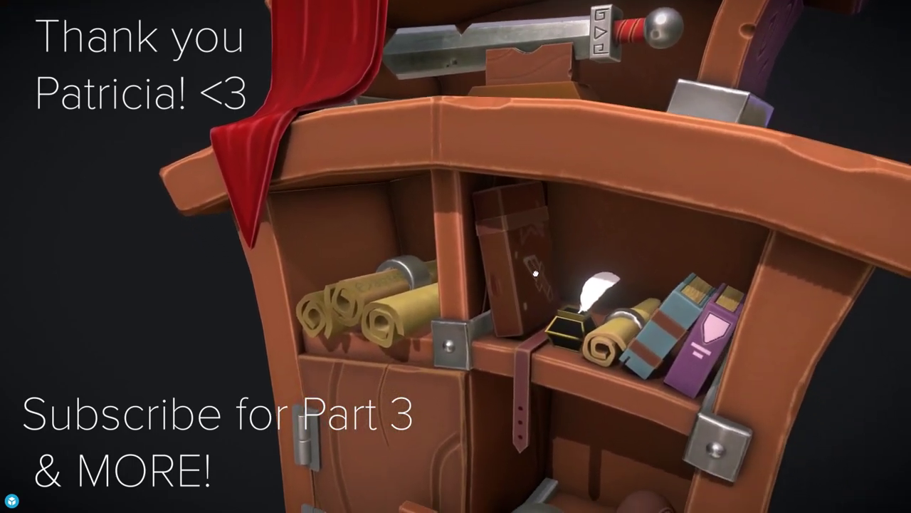
pyautogui.moveTo(535, 274); pyautogui.dragTo(513, 233, button='right')
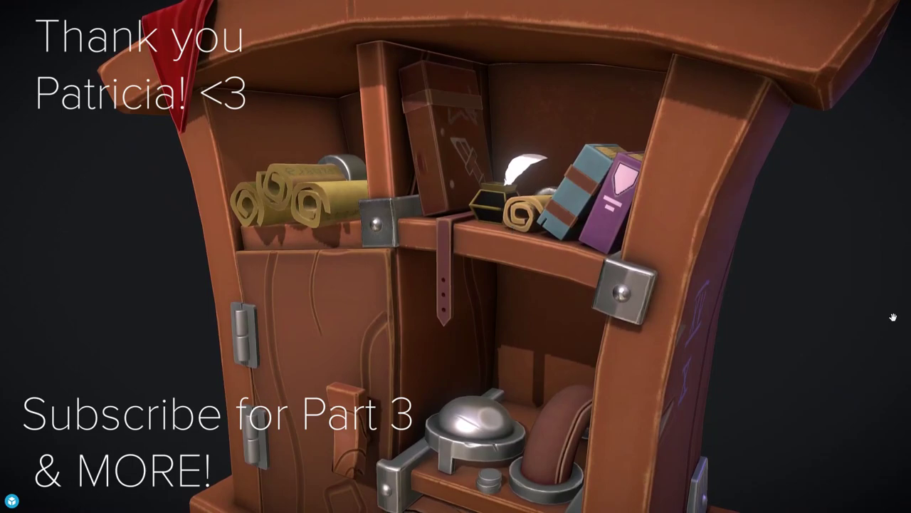